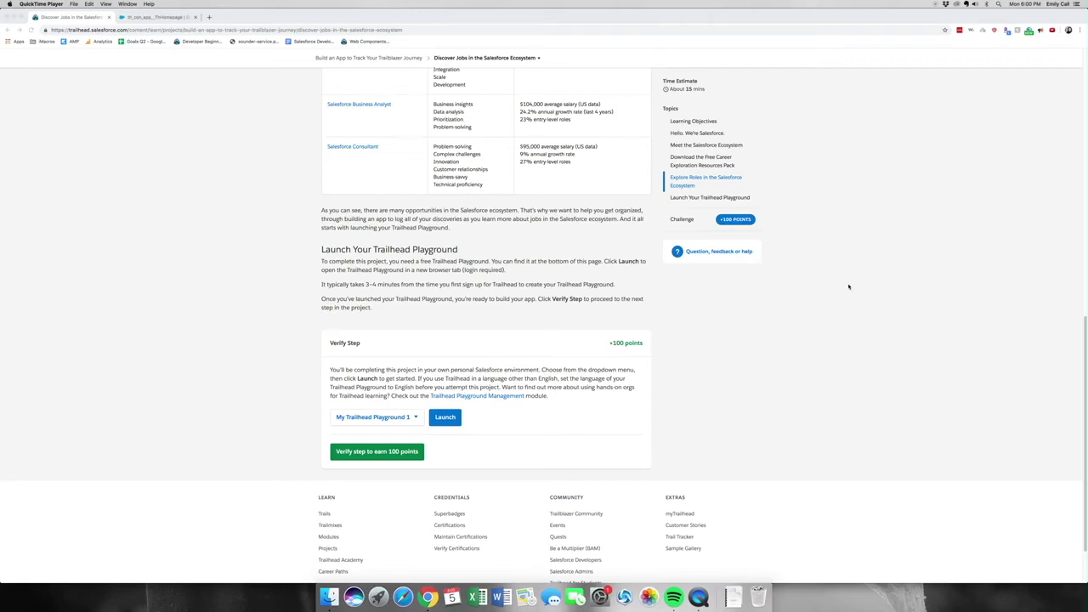
- Review the Discover Jobs in the Salesforce Ecosystem unit, including the project's step list, the roles table and the playground instructions
{"action": "scroll", "coordinate": [883, 348], "scroll_direction": "down", "scroll_amount": 2}
{"action": "scroll", "coordinate": [881, 344], "scroll_direction": "up", "scroll_amount": 15}
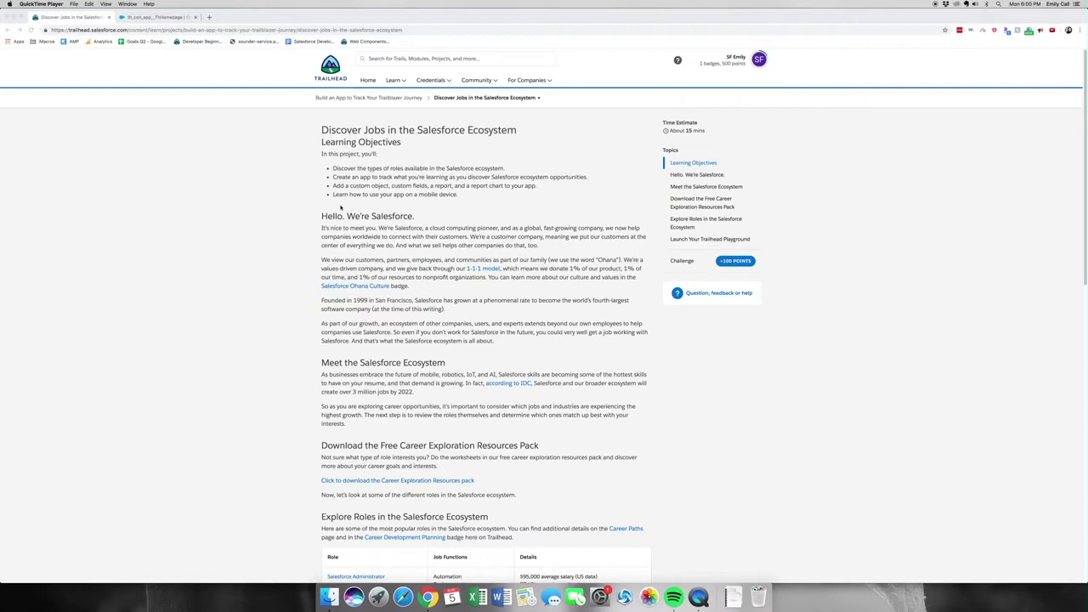
{"action": "left_click", "coordinate": [528, 106]}
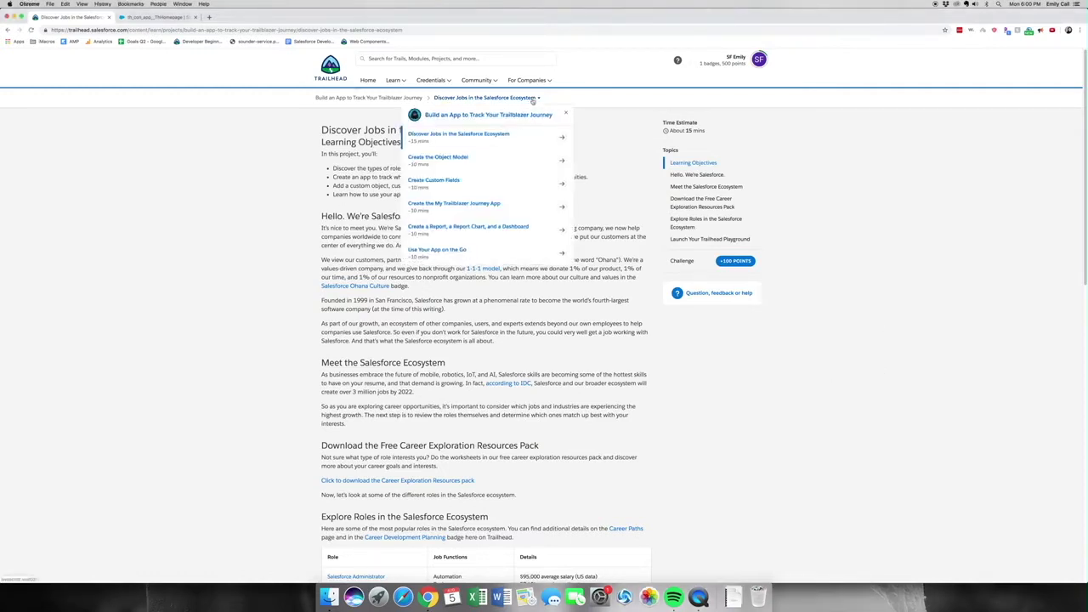
{"action": "scroll", "coordinate": [552, 366], "scroll_direction": "down", "scroll_amount": 1}
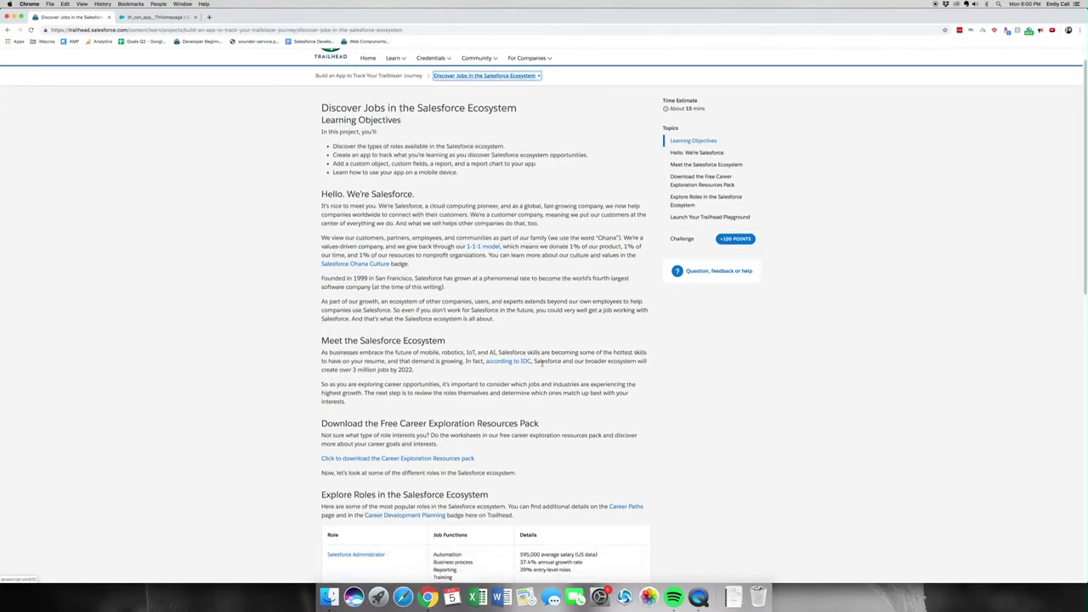
{"action": "scroll", "coordinate": [542, 363], "scroll_direction": "down", "scroll_amount": 5}
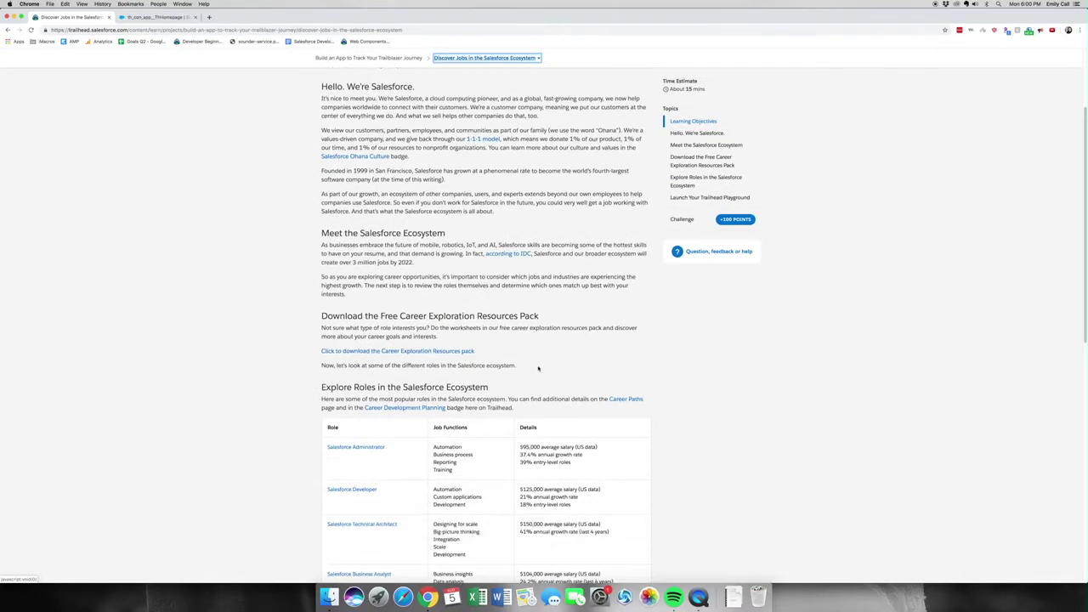
{"action": "scroll", "coordinate": [537, 368], "scroll_direction": "down", "scroll_amount": 4}
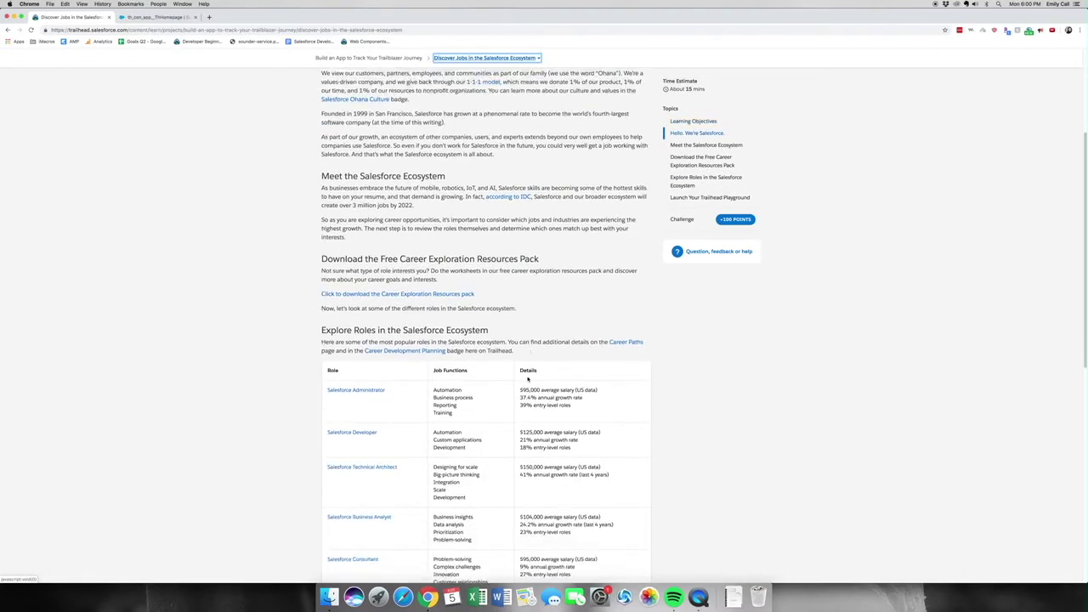
{"action": "scroll", "coordinate": [528, 379], "scroll_direction": "down", "scroll_amount": 7}
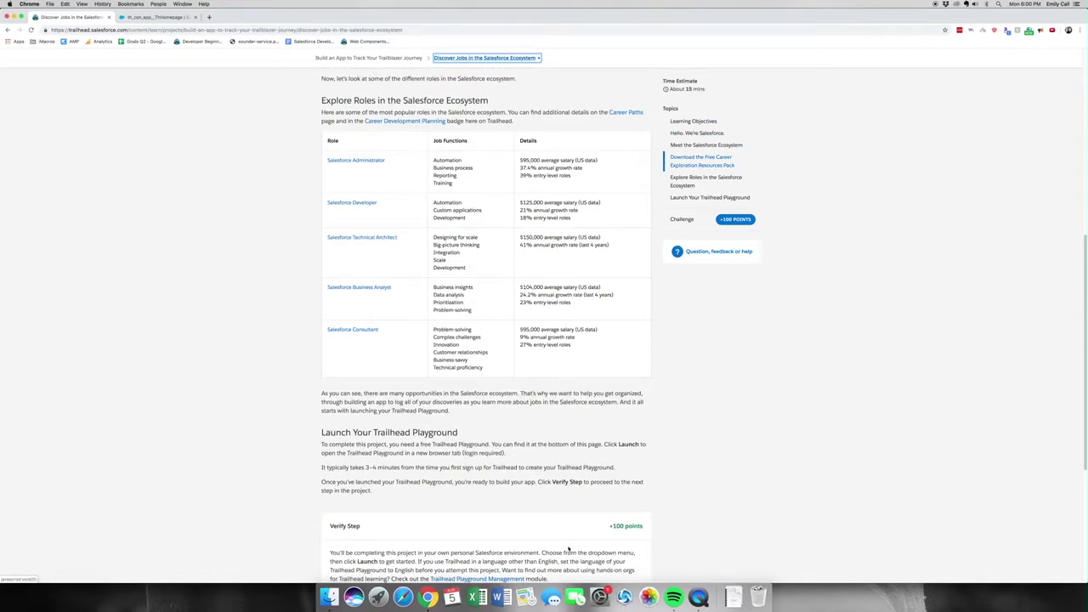
{"action": "scroll", "coordinate": [588, 542], "scroll_direction": "down", "scroll_amount": 2}
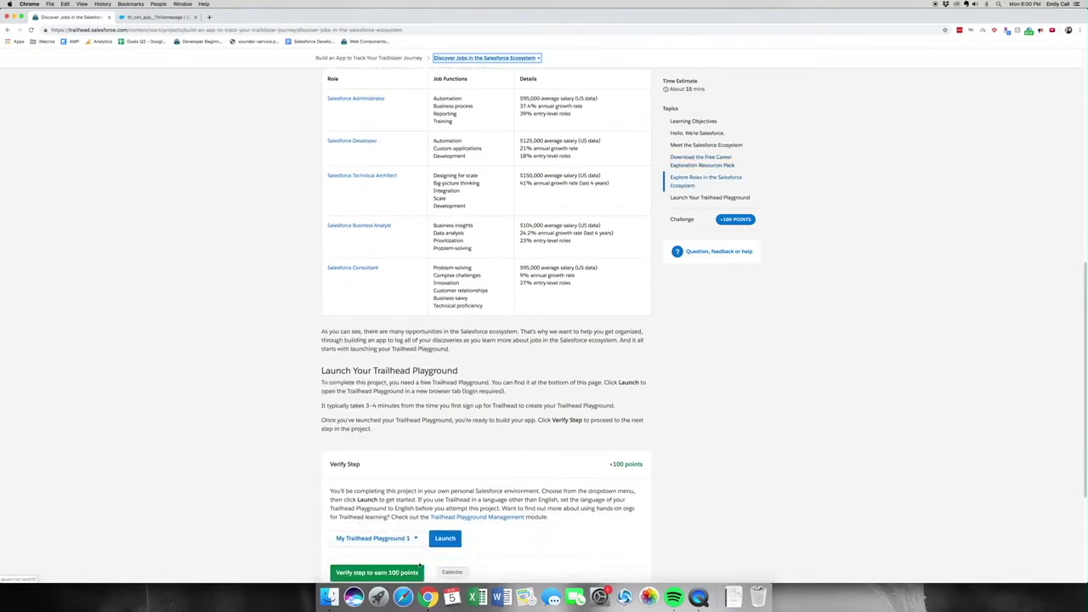
- Verify the Discover Jobs in the Salesforce Ecosystem step and continue to the project's next step
{"action": "scroll", "coordinate": [366, 488], "scroll_direction": "down", "scroll_amount": 1}
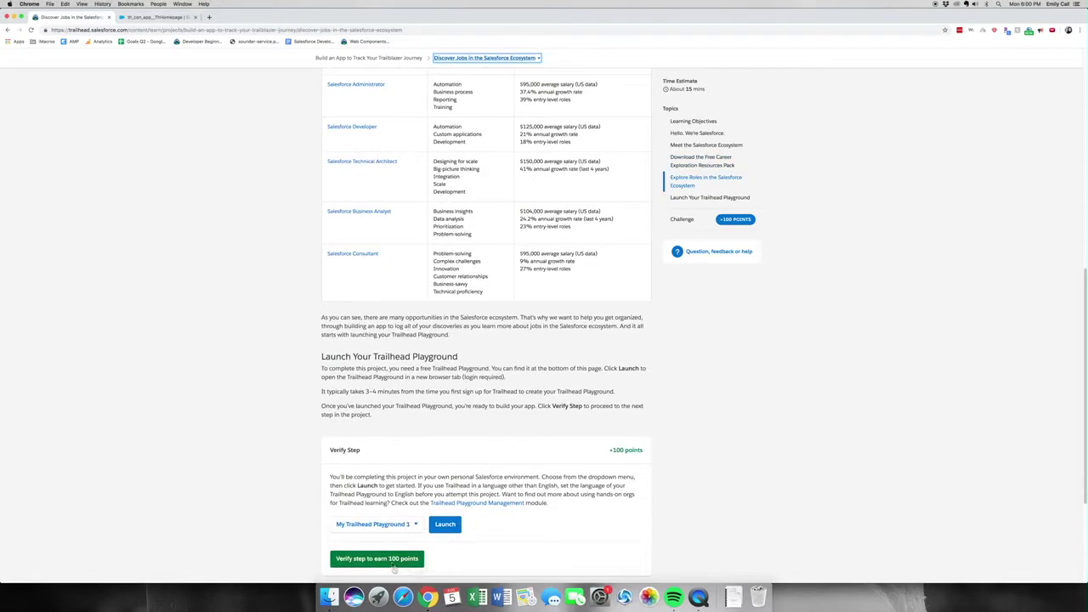
{"action": "left_click", "coordinate": [392, 565]}
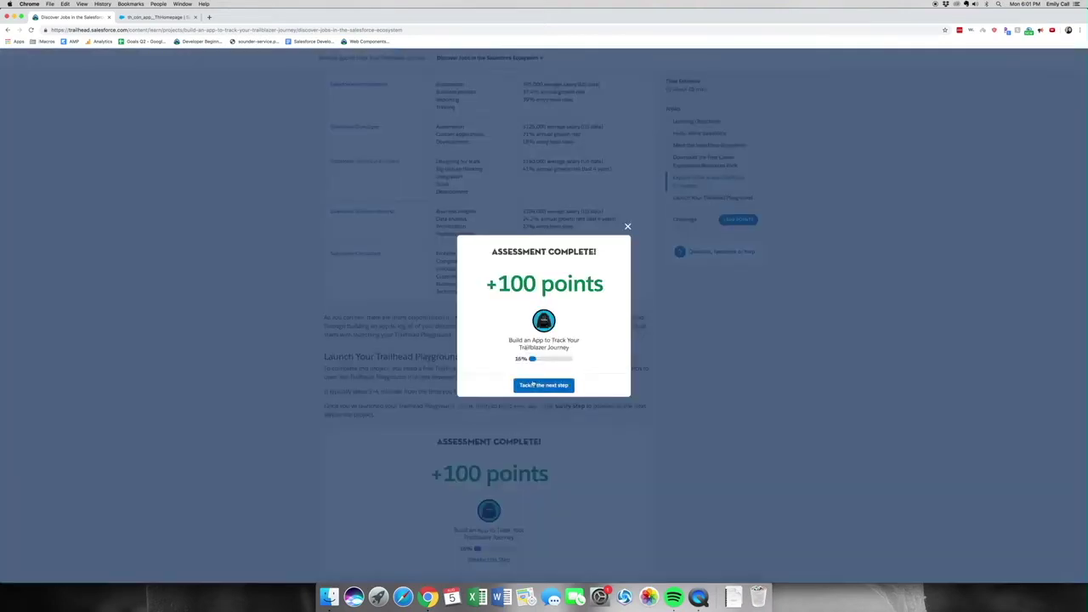
{"action": "left_click", "coordinate": [533, 388]}
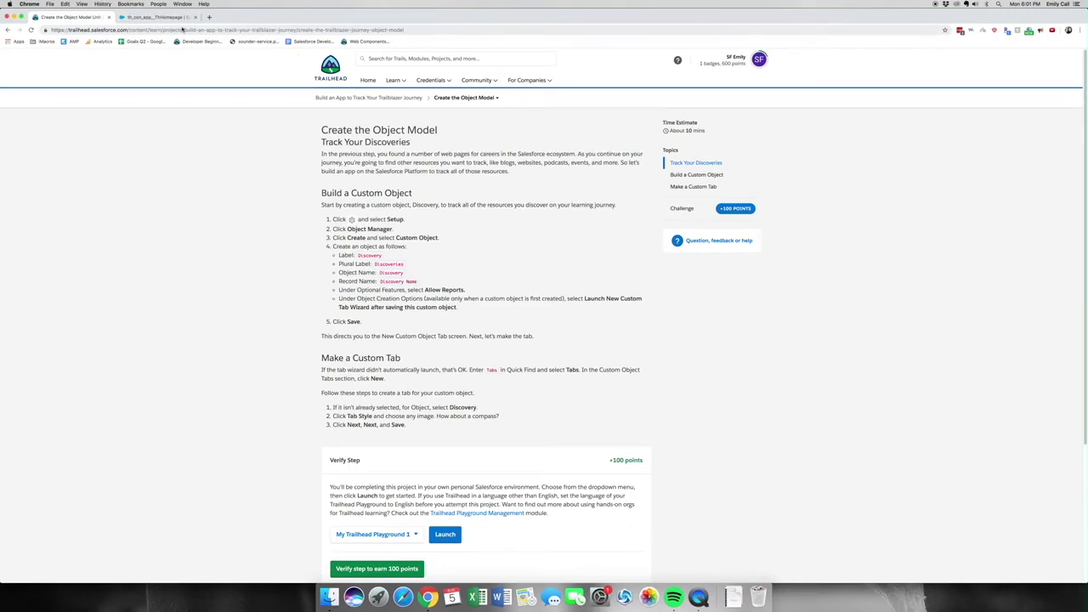
- In the Trailhead Playground, open Setup and start a new custom object from Object Manager
{"action": "left_click", "coordinate": [182, 20]}
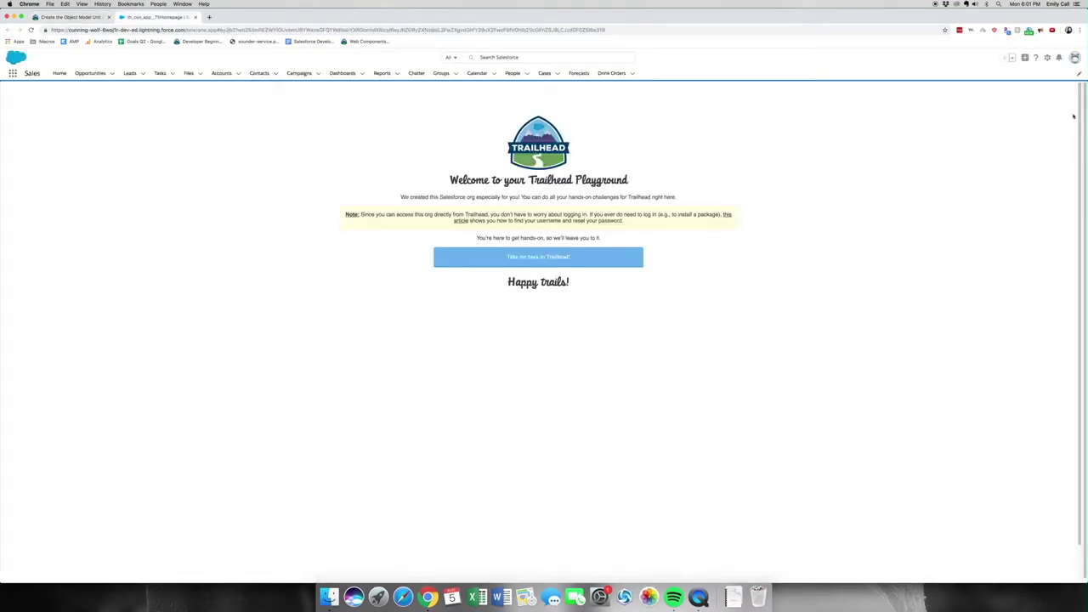
{"action": "left_click", "coordinate": [1048, 58]}
{"action": "left_click", "coordinate": [1020, 85]}
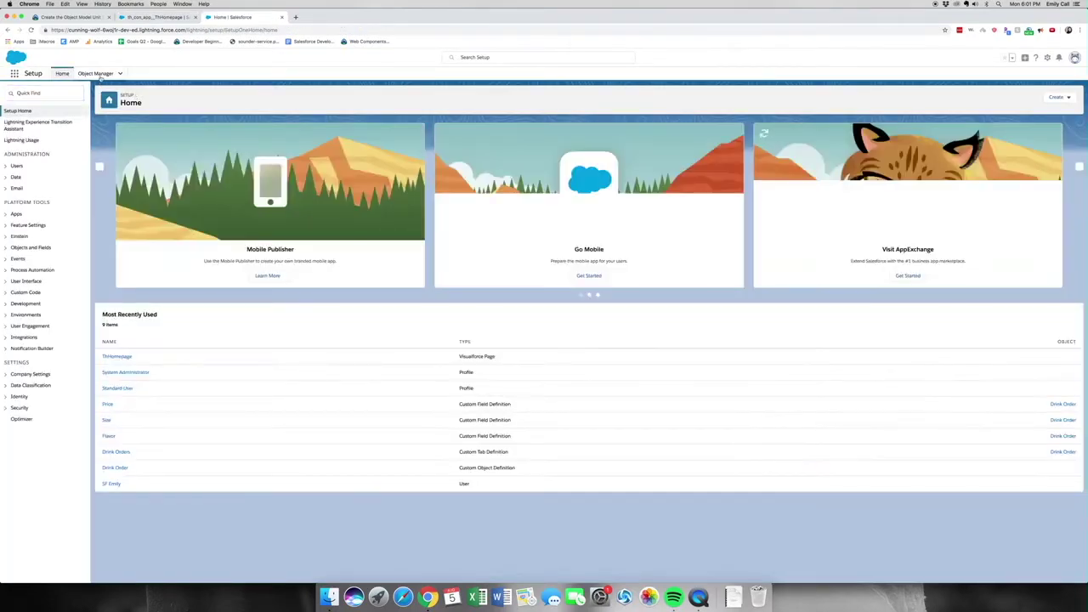
{"action": "left_click", "coordinate": [119, 74]}
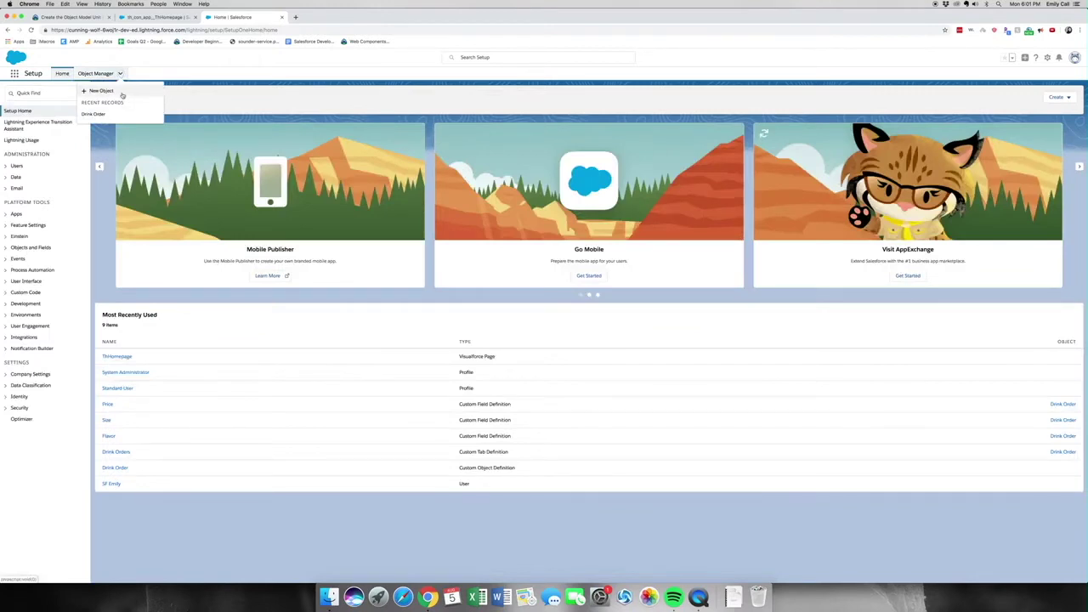
{"action": "left_click", "coordinate": [123, 93]}
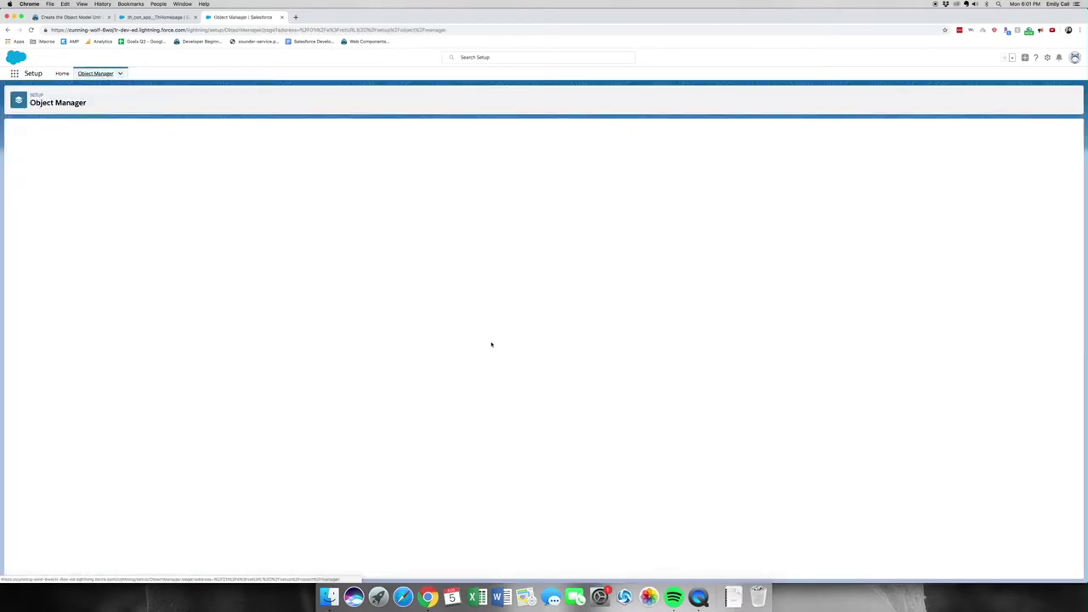
- Define the object with label Discovery and plural label Discoveries, allow reports, enable launching the New Custom Tab Wizard, and save it
{"action": "type", "text": "D"}
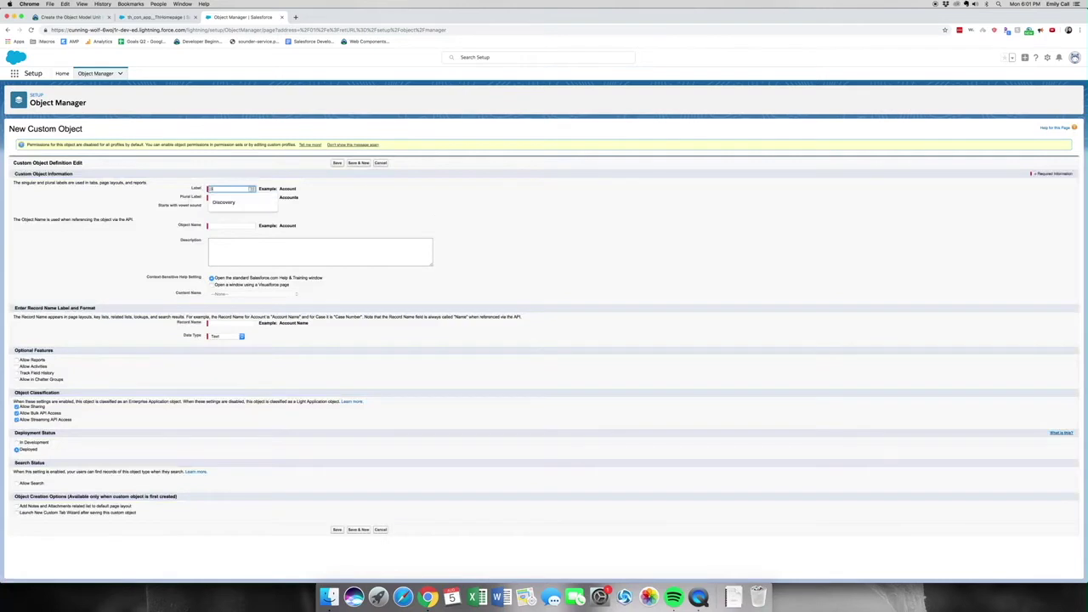
{"action": "type", "text": "is"}
{"action": "key", "text": "Down"}
{"action": "key", "text": "Return"}
{"action": "key", "text": "Tab"}
{"action": "type", "text": "D"}
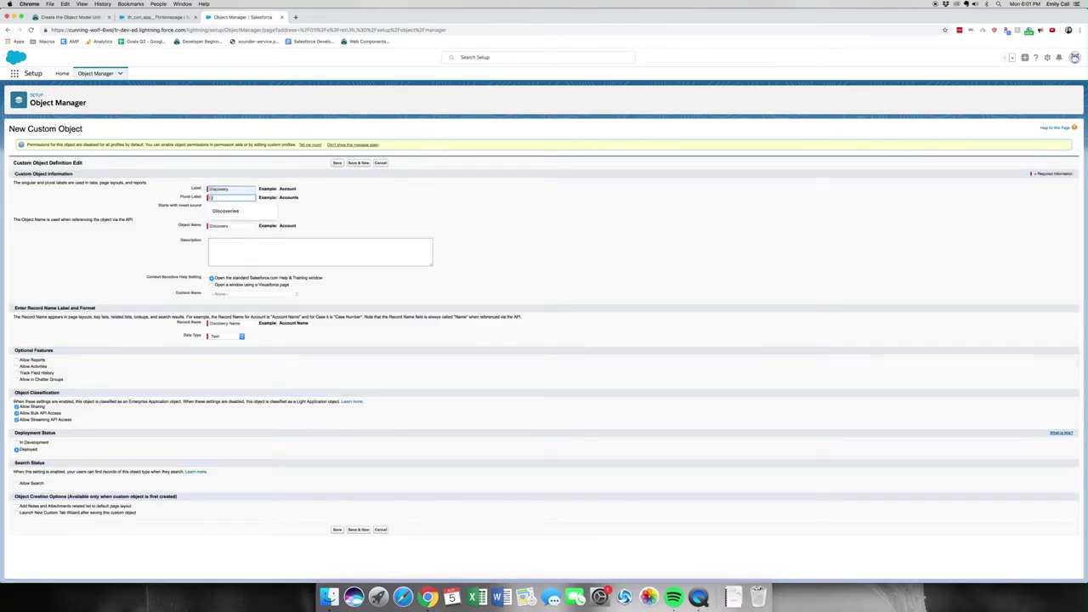
{"action": "type", "text": "isc"}
{"action": "key", "text": "Down"}
{"action": "key", "text": "Return"}
{"action": "left_click", "coordinate": [16, 359]}
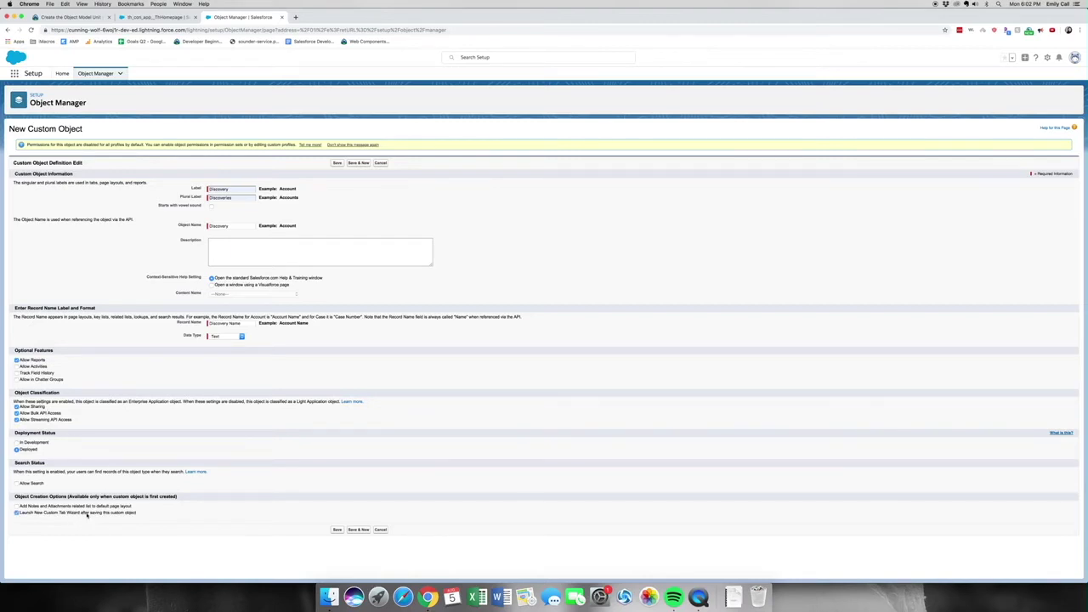
{"action": "left_click", "coordinate": [337, 529]}
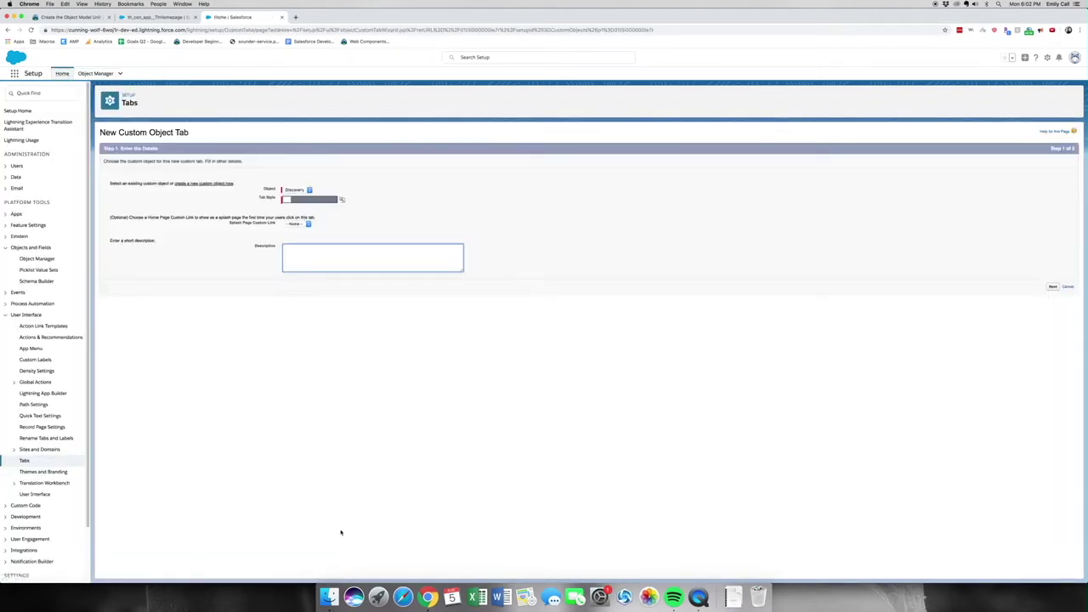
- Create the Discovery object's custom tab with the Compass style, keeping the default profile visibility and app assignments
{"action": "left_click", "coordinate": [343, 200]}
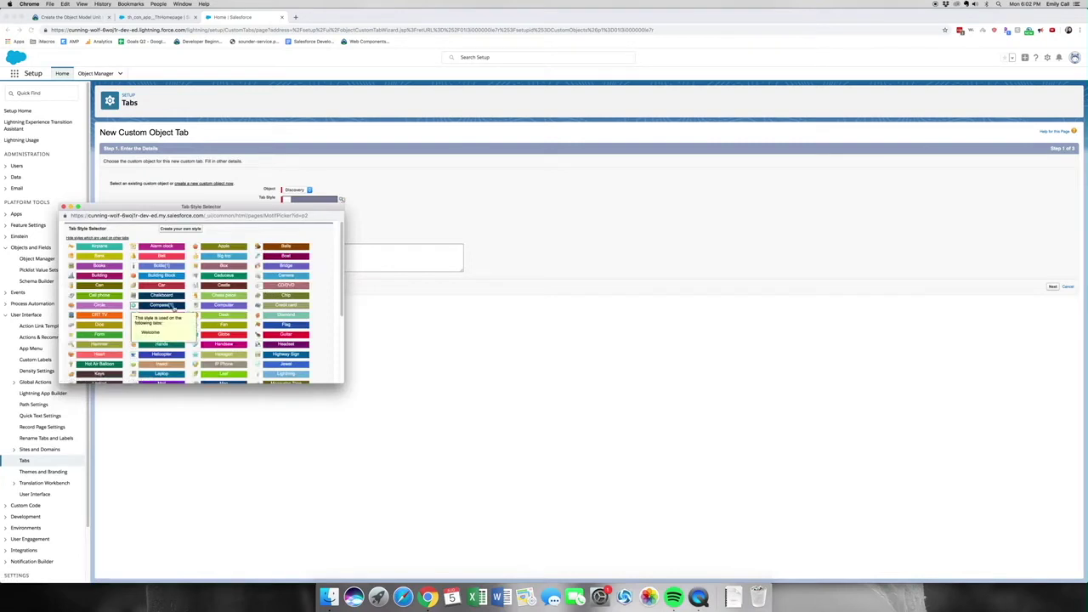
{"action": "left_click", "coordinate": [173, 306]}
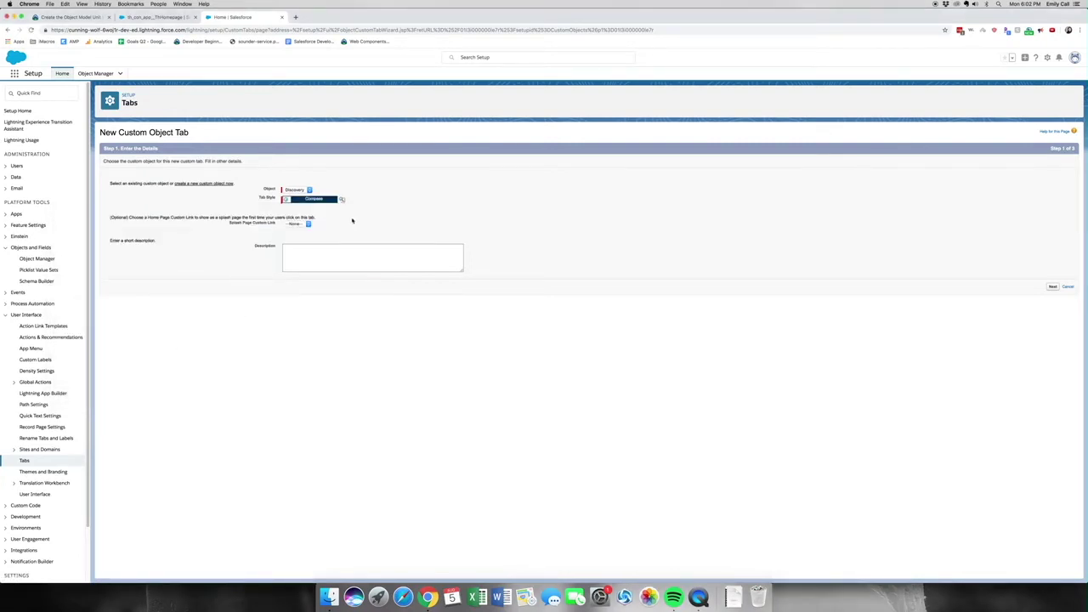
{"action": "left_click", "coordinate": [1052, 286]}
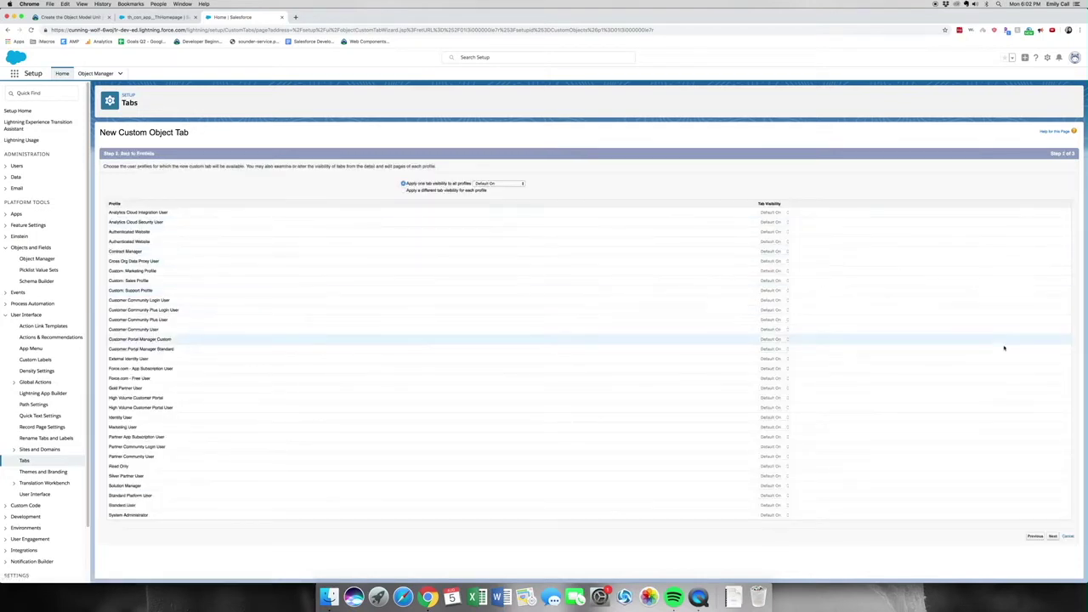
{"action": "left_click", "coordinate": [1053, 536]}
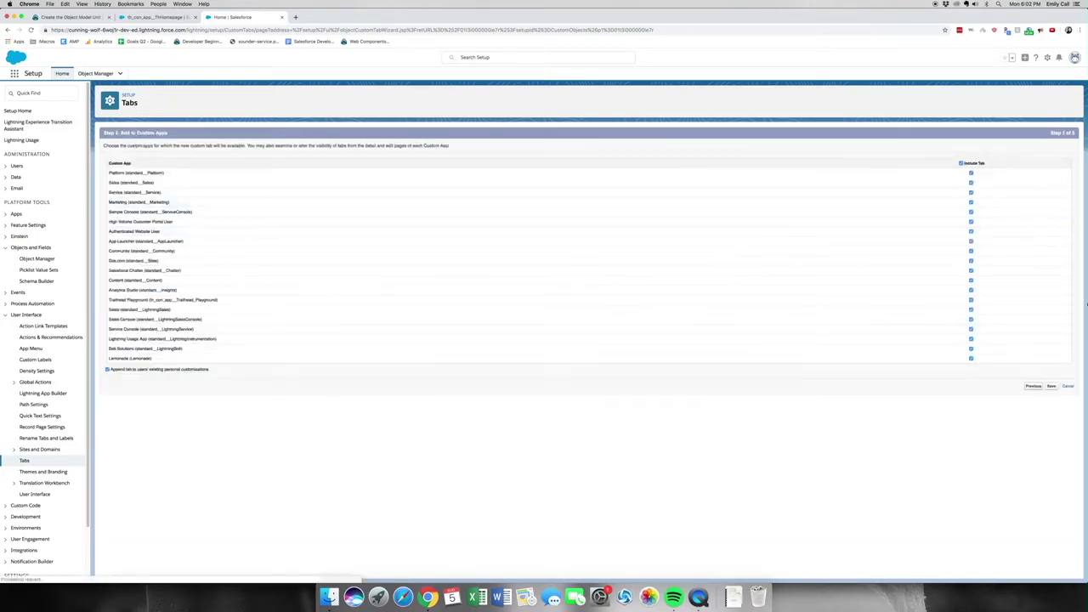
{"action": "left_click", "coordinate": [1051, 386]}
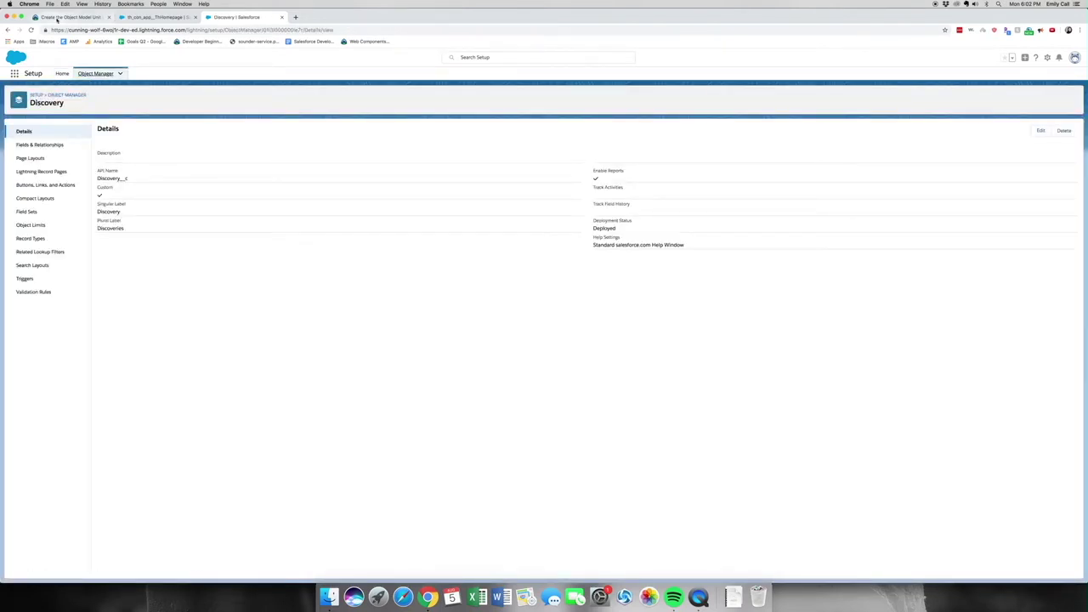
- Return to the Trailhead project page and verify the Create the Object Model step
{"action": "left_click", "coordinate": [69, 17]}
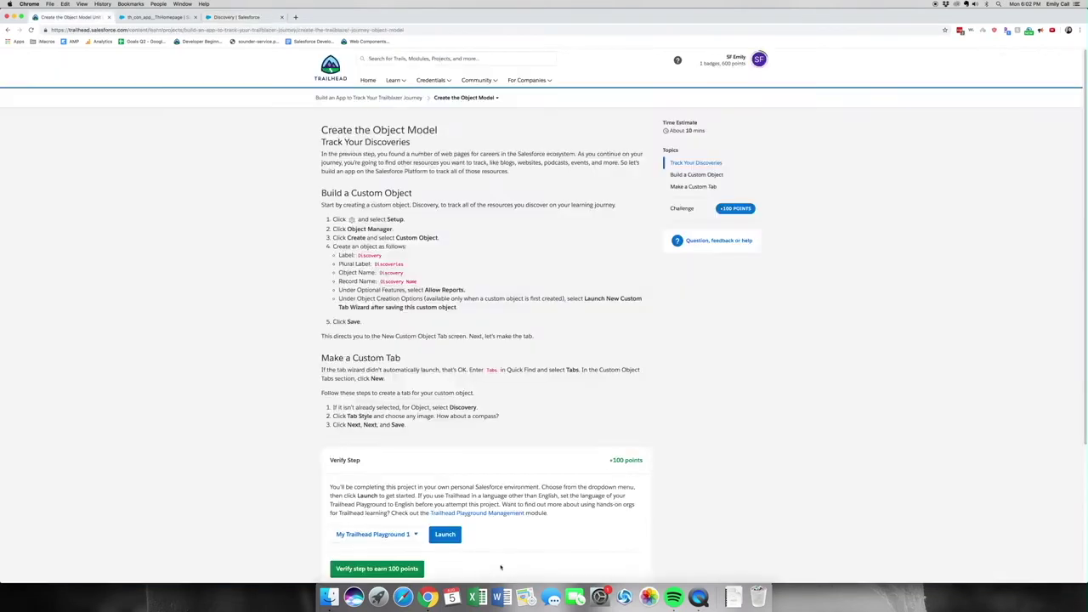
{"action": "left_click", "coordinate": [398, 571]}
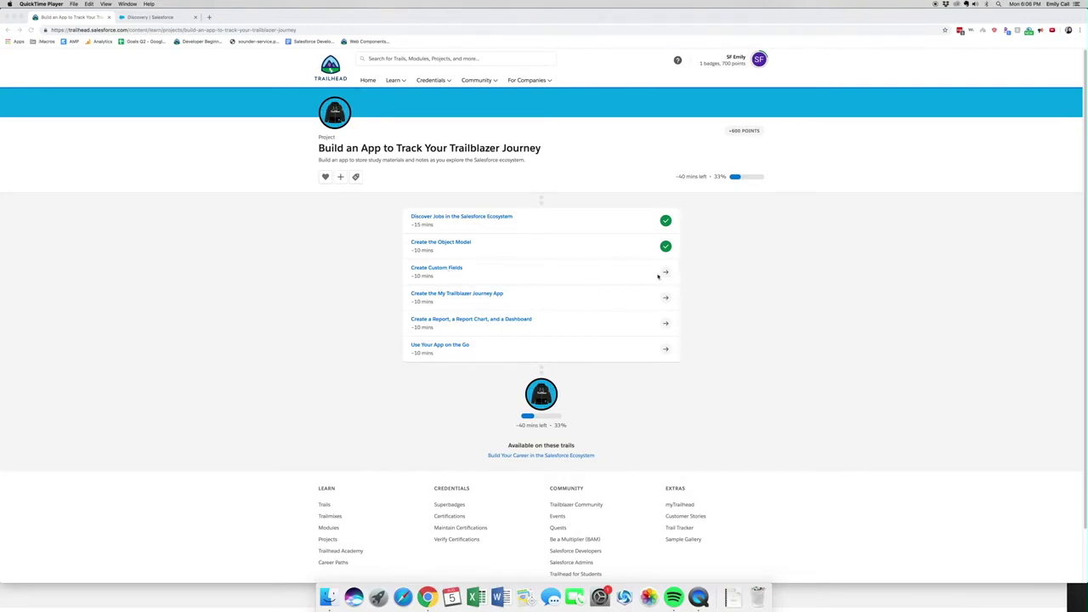
- Open the project's Create Custom Fields unit and read the instructions for the Type, URL and Notes fields
{"action": "key", "text": "super+Tab"}
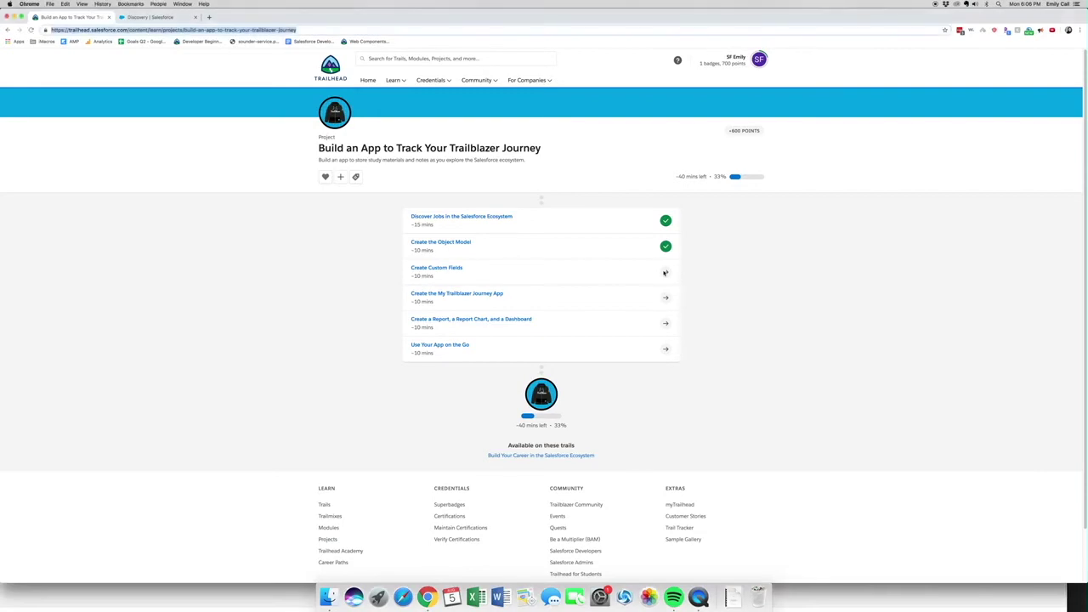
{"action": "left_click", "coordinate": [429, 267]}
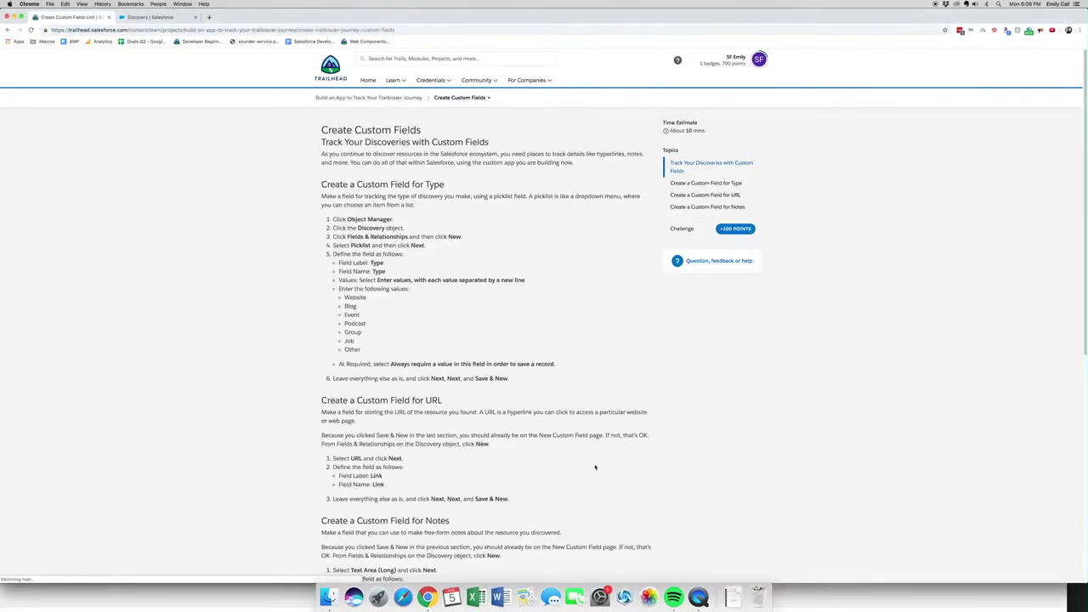
{"action": "scroll", "coordinate": [716, 456], "scroll_direction": "down", "scroll_amount": 8}
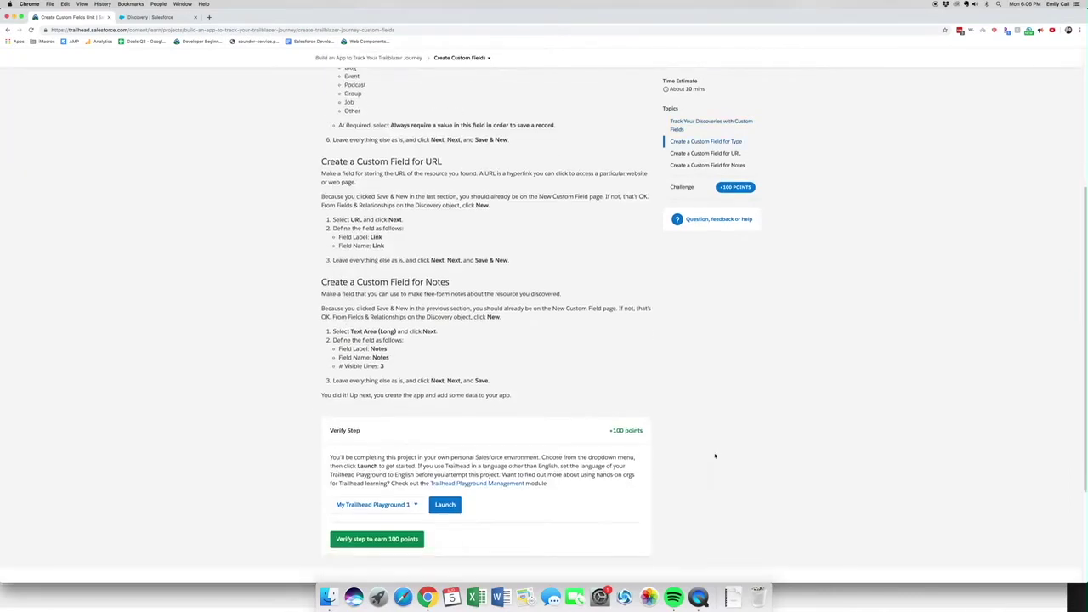
{"action": "scroll", "coordinate": [715, 456], "scroll_direction": "up", "scroll_amount": 4}
{"action": "scroll", "coordinate": [590, 408], "scroll_direction": "up", "scroll_amount": 2}
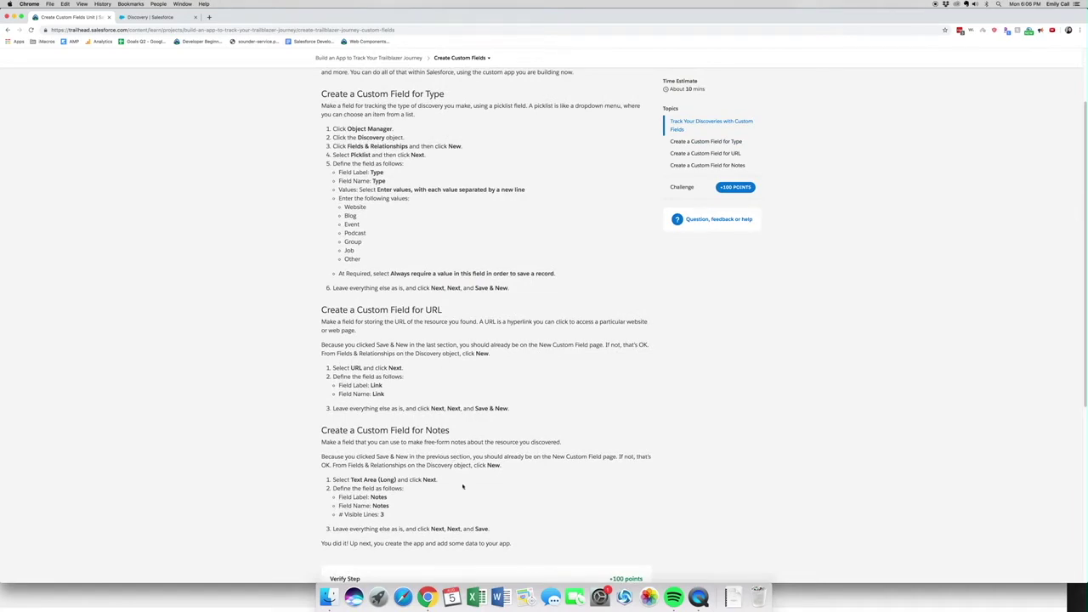
- Switch back to Salesforce Setup and start a new custom field in the Discovery object's Fields & Relationships
{"action": "left_click", "coordinate": [167, 16]}
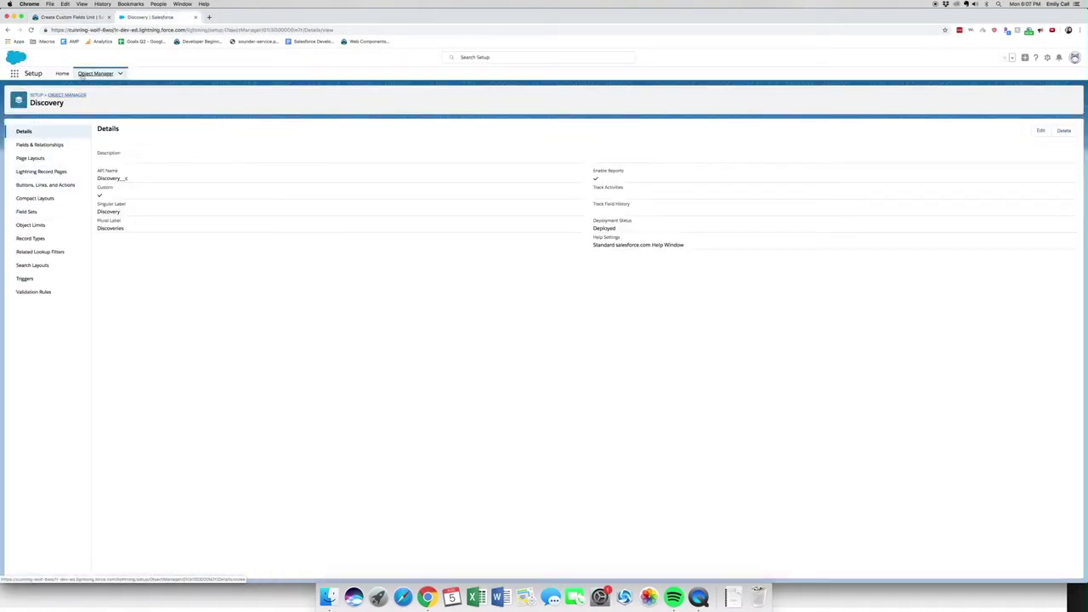
{"action": "left_click", "coordinate": [85, 73]}
{"action": "left_click", "coordinate": [39, 144]}
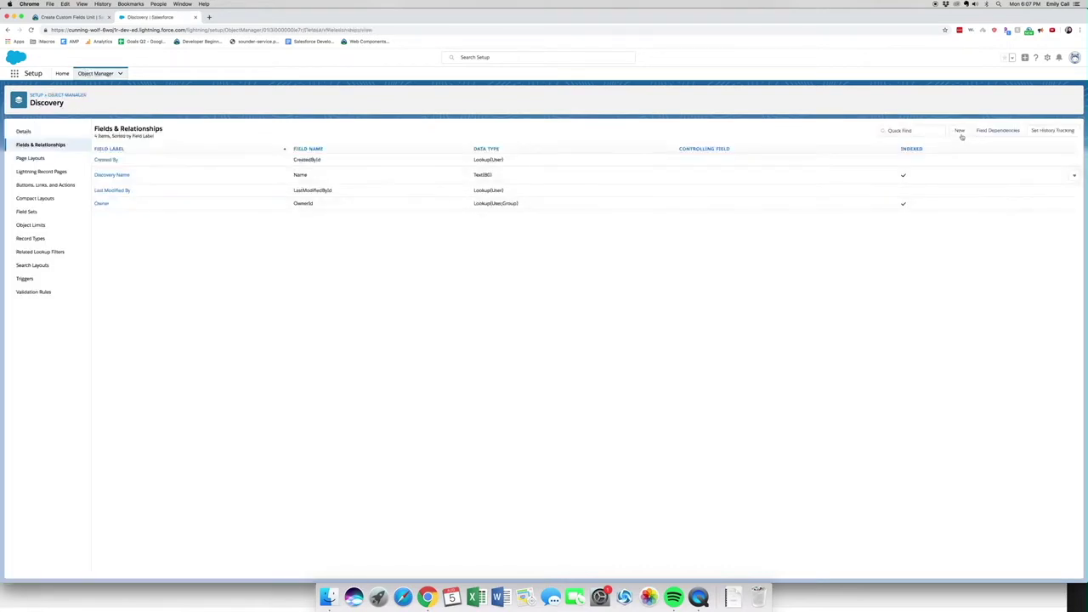
{"action": "left_click", "coordinate": [959, 132]}
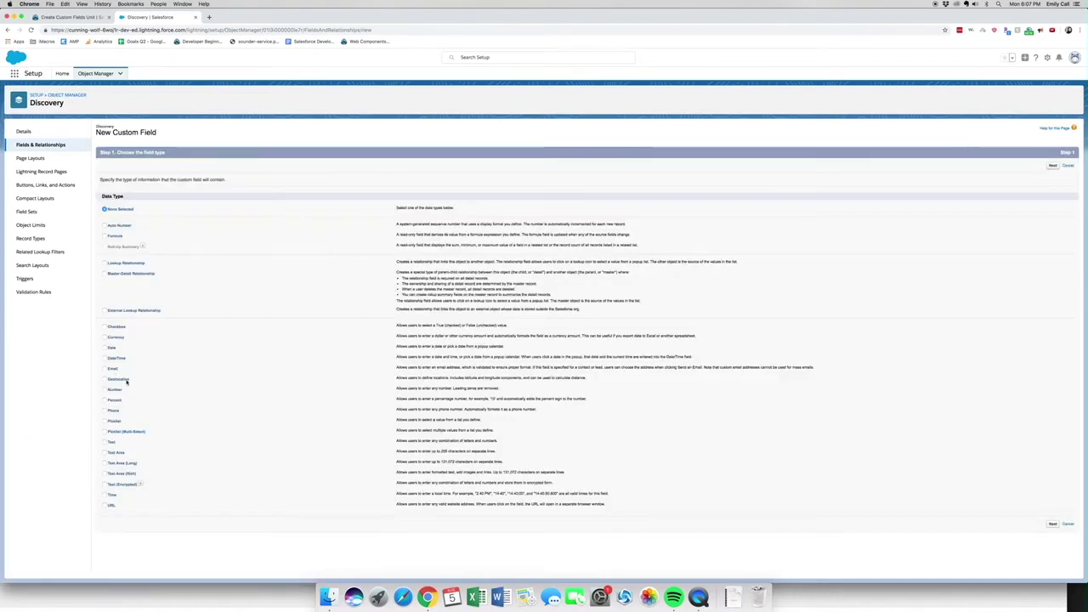
- Choose the Picklist data type for the new Discovery field and label it Type
{"action": "left_click", "coordinate": [105, 421]}
{"action": "left_click_drag", "start_coordinate": [391, 421], "coordinate": [472, 427]}
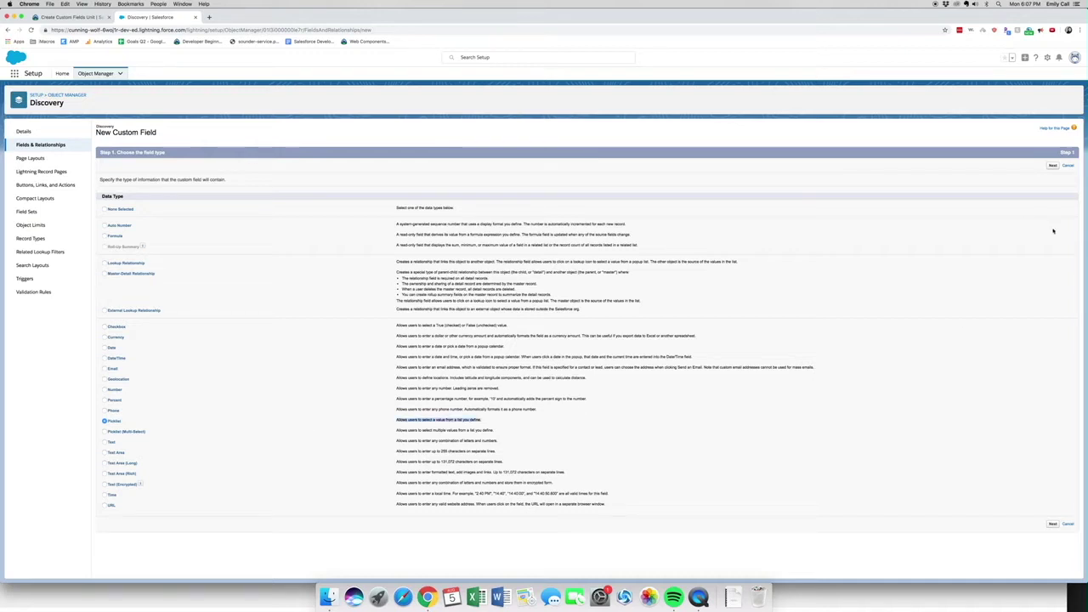
{"action": "left_click", "coordinate": [1053, 165]}
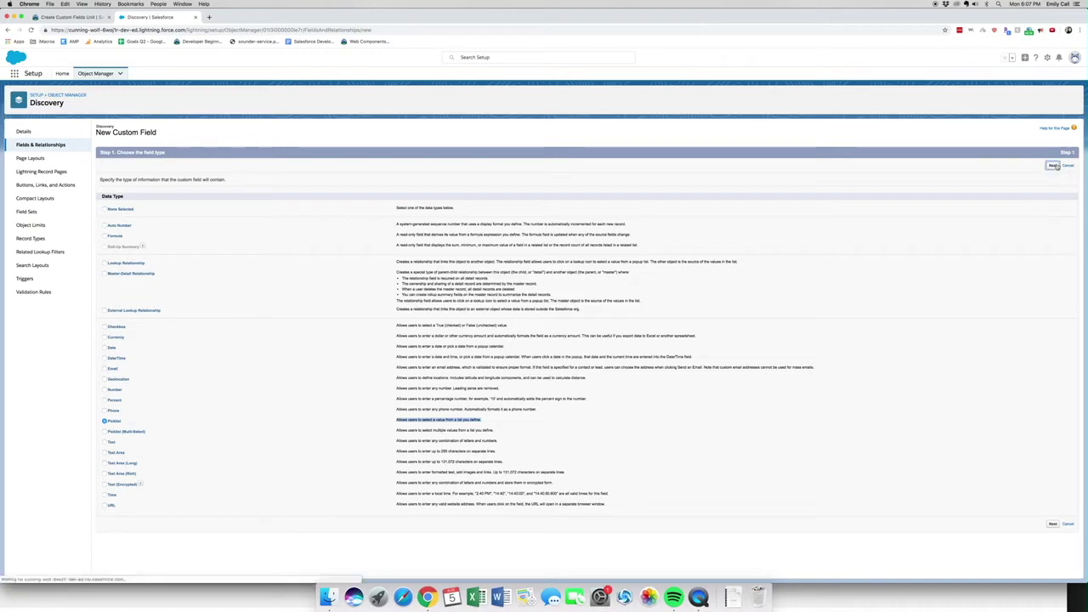
{"action": "left_click", "coordinate": [305, 180]}
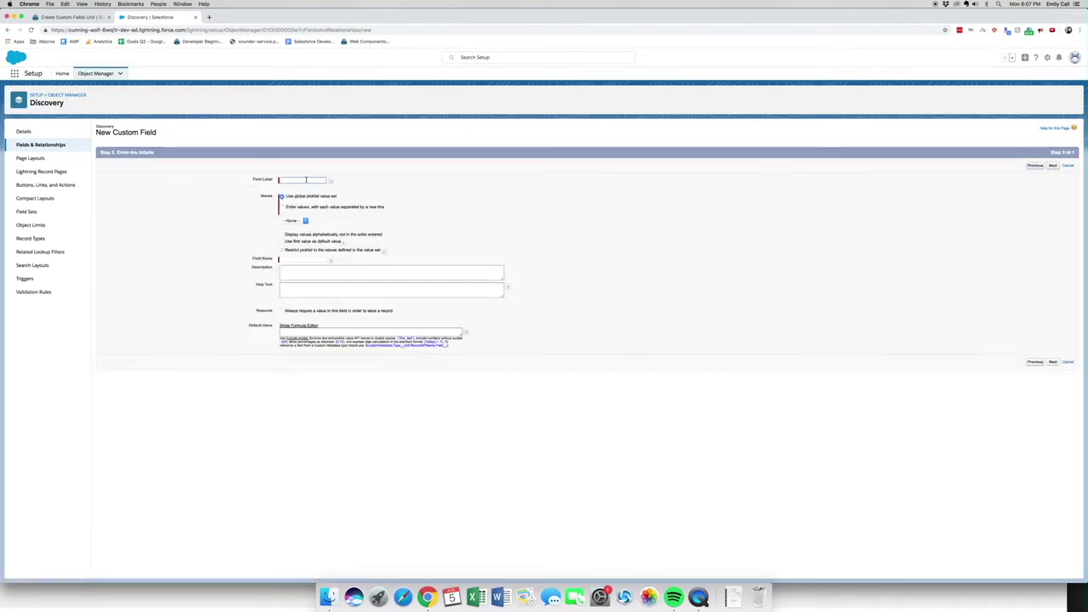
{"action": "type", "text": "Type"}
{"action": "key", "text": "Tab"}
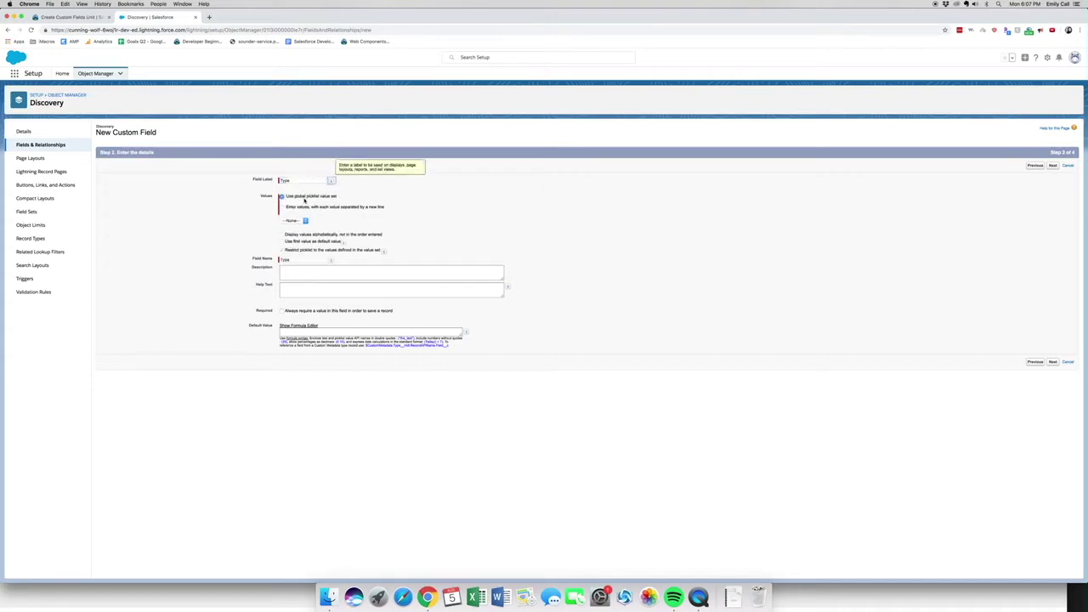
- Copy the values Website, Blog, Event, Podcast, Group, Job and Other from the Trailhead page into the Type picklist as individually entered values
{"action": "left_click", "coordinate": [283, 207]}
{"action": "left_click", "coordinate": [99, 19]}
{"action": "left_click_drag", "start_coordinate": [370, 265], "coordinate": [337, 208]}
{"action": "key", "text": "super+c"}
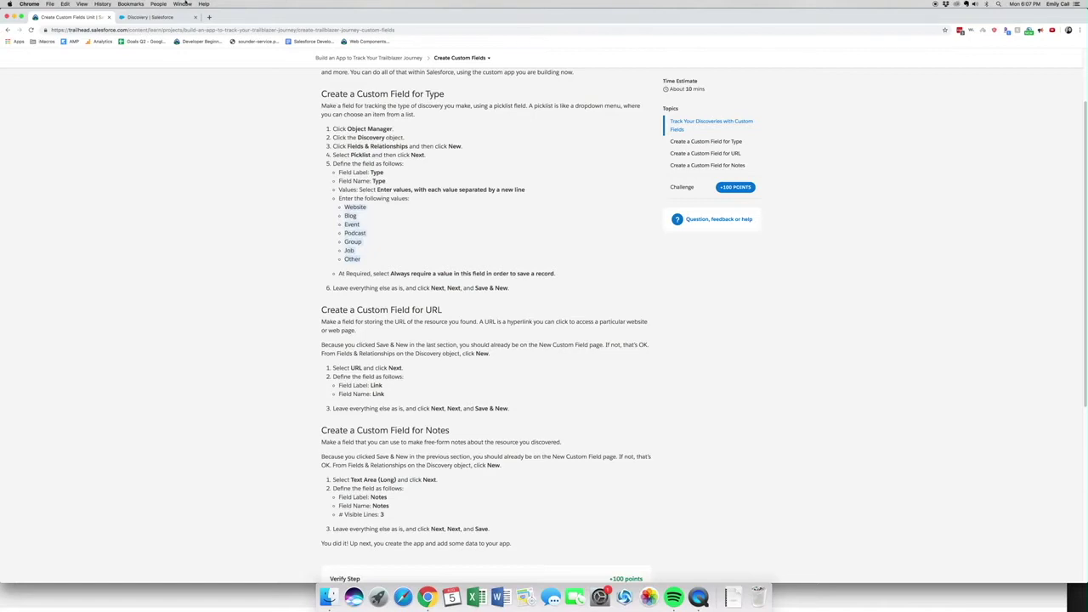
{"action": "left_click", "coordinate": [170, 18]}
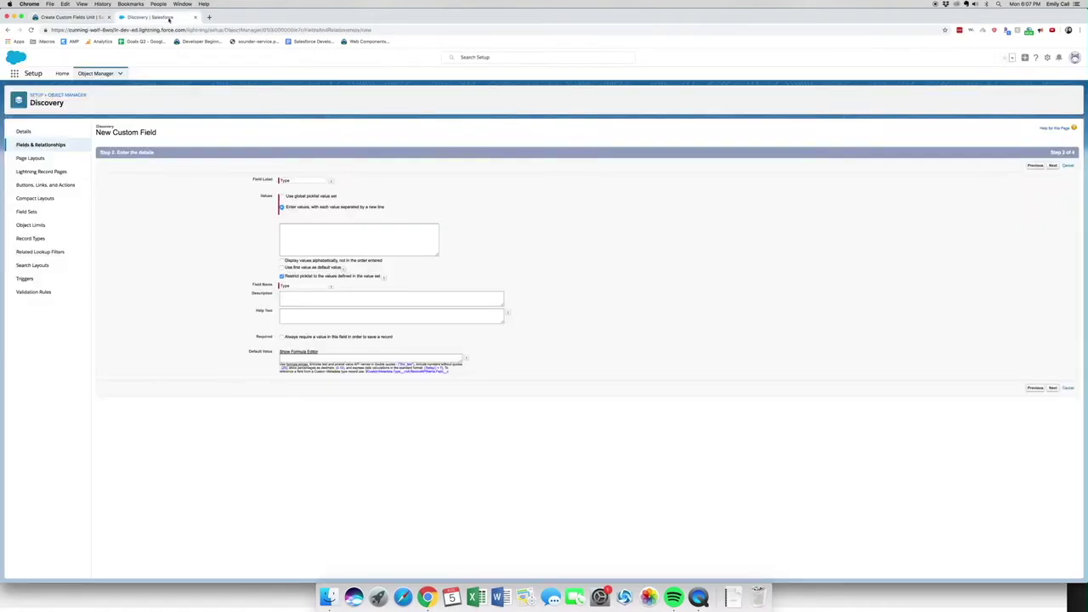
{"action": "left_click", "coordinate": [389, 233]}
{"action": "key", "text": "super+v"}
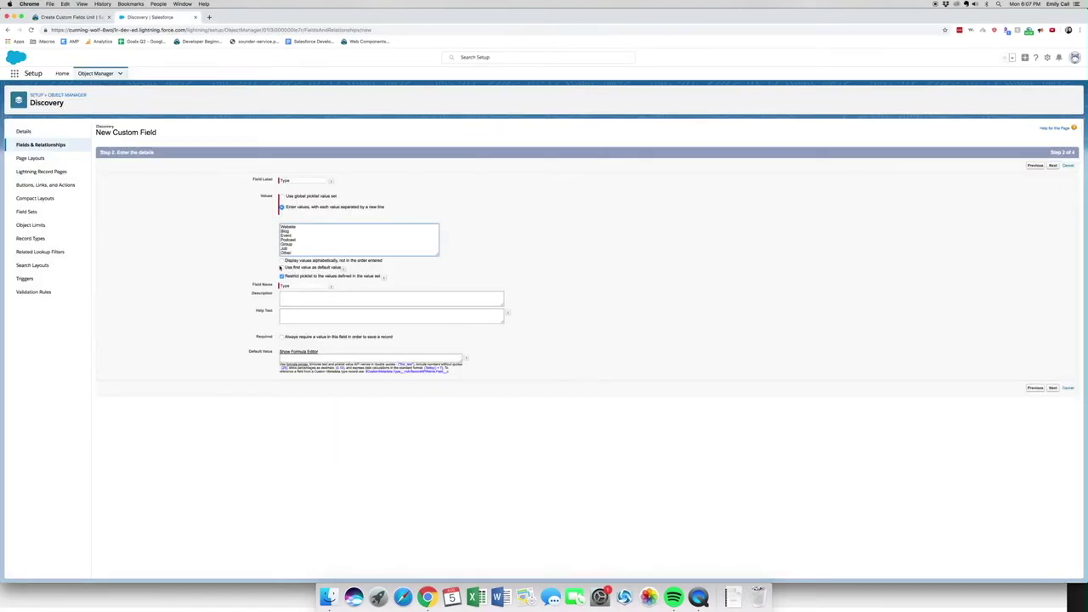
- Make the Type field required, keep the default field-level security and page layout, and save it while starting another new field
{"action": "left_click", "coordinate": [281, 337]}
{"action": "left_click", "coordinate": [1052, 387]}
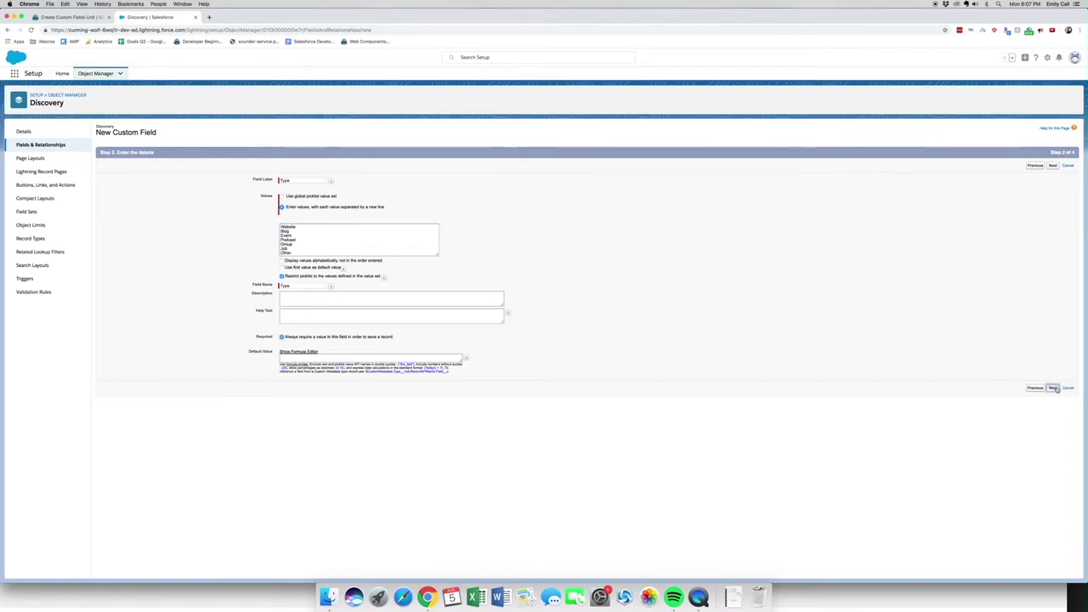
{"action": "left_click", "coordinate": [1052, 165]}
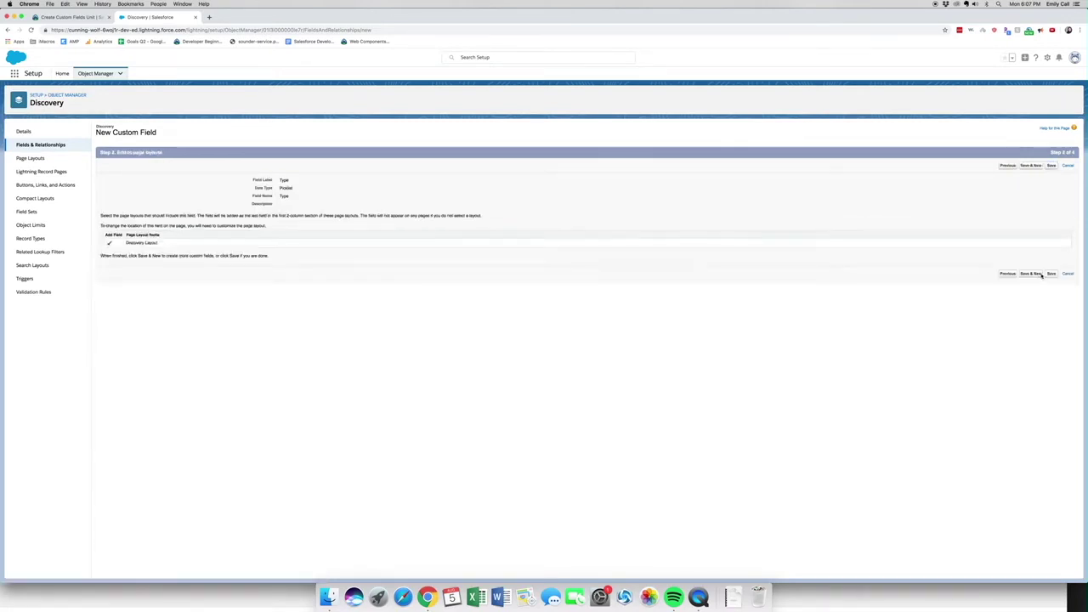
{"action": "left_click", "coordinate": [1030, 165]}
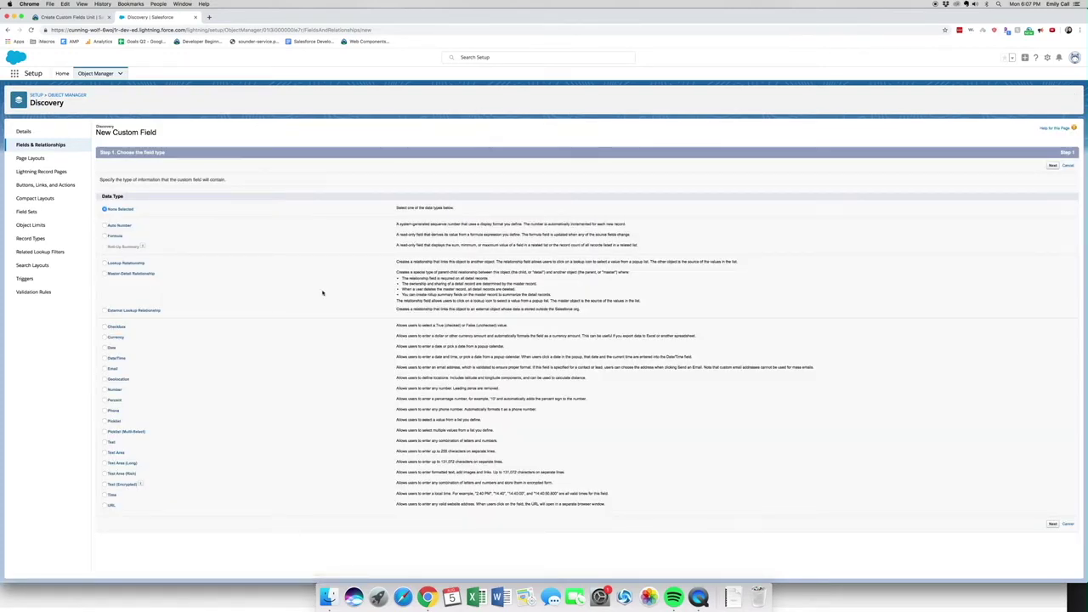
- Create a URL field labelled Link with default security and page layout, and save it while starting another new field
{"action": "left_click", "coordinate": [105, 507]}
{"action": "left_click", "coordinate": [1056, 524]}
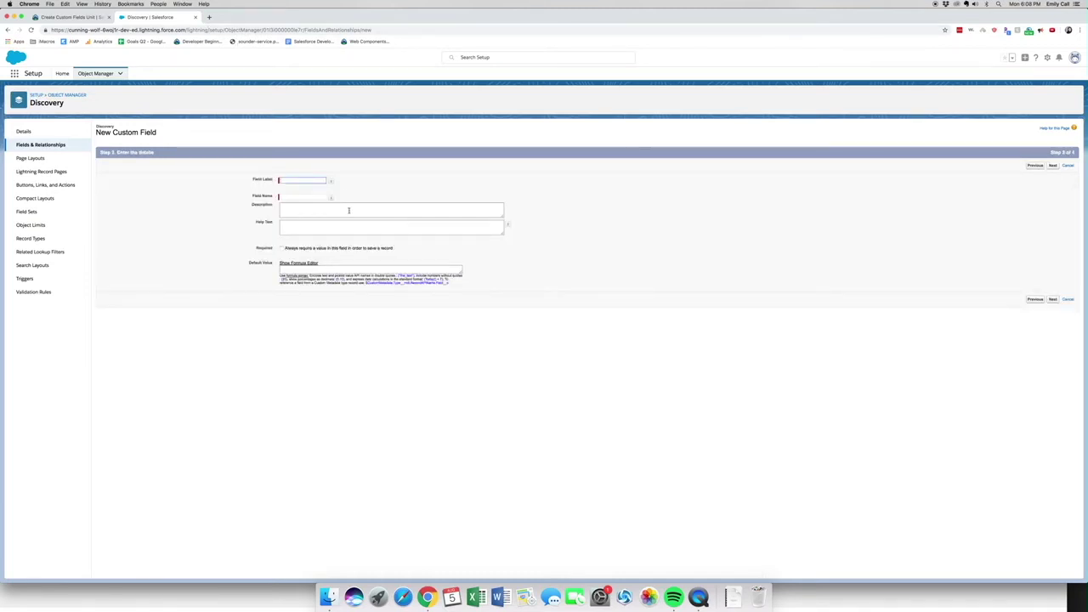
{"action": "type", "text": "Link"}
{"action": "key", "text": "Tab"}
{"action": "left_click", "coordinate": [1054, 167]}
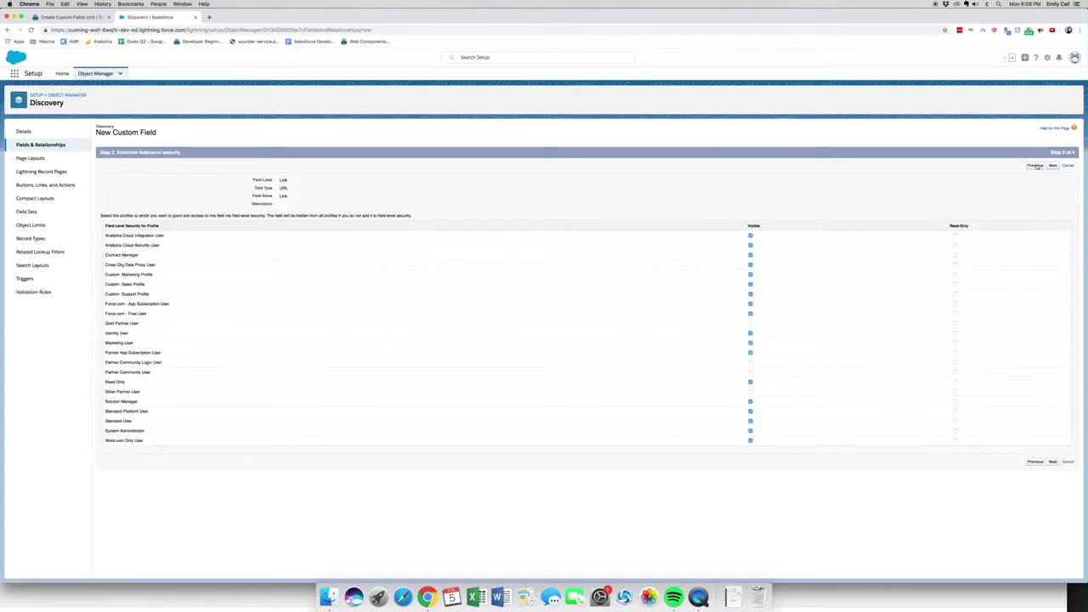
{"action": "left_click", "coordinate": [1052, 165]}
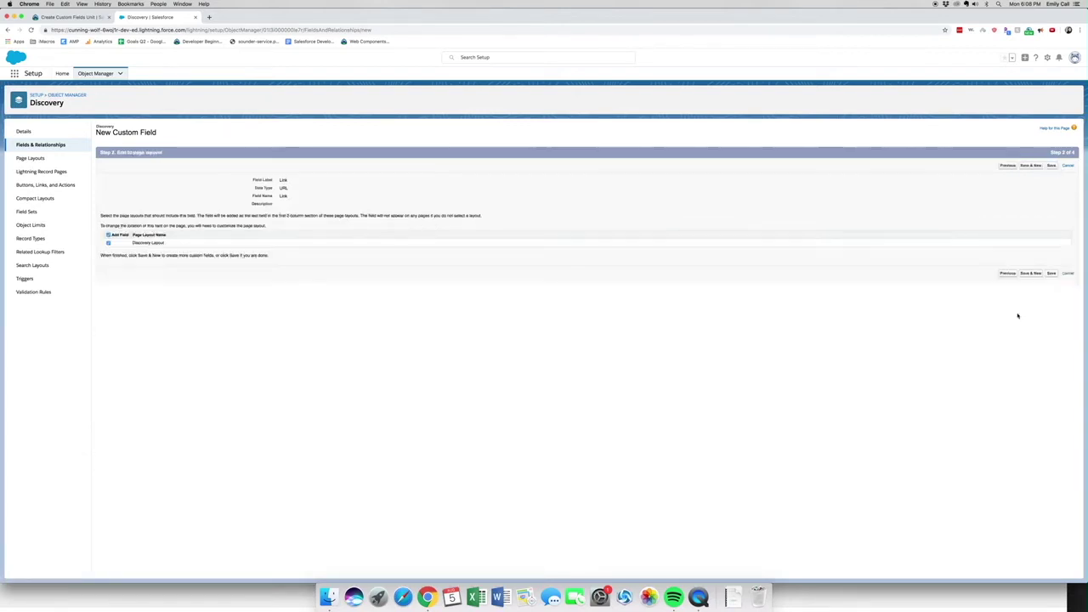
{"action": "left_click", "coordinate": [1032, 167]}
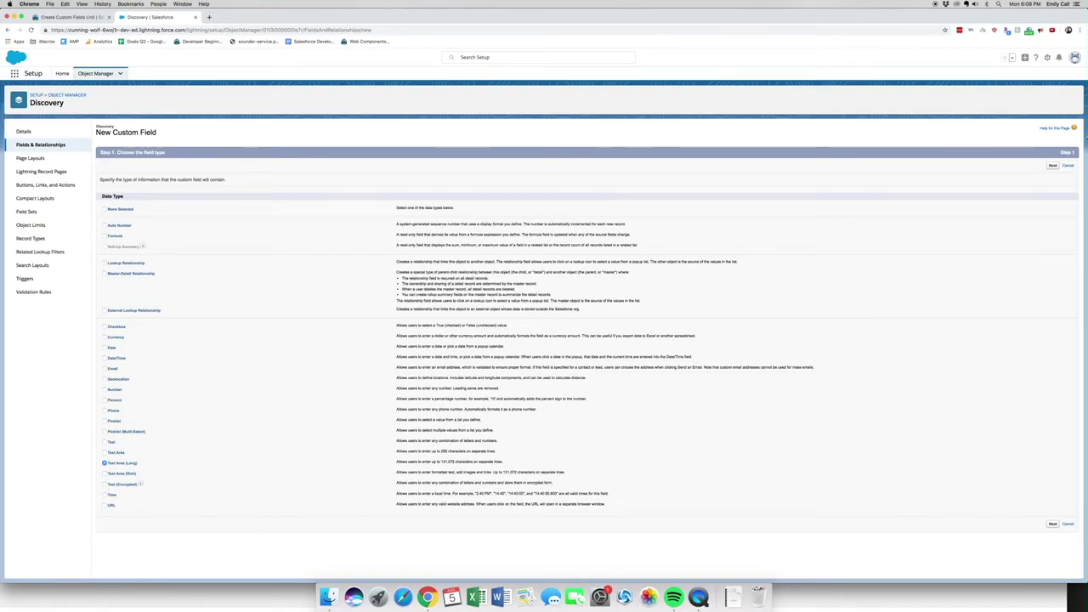
- Create a Text Area (Long) field labelled Notes with 3 visible lines, keeping the default security and page layout, and save it
{"action": "left_click", "coordinate": [1052, 164]}
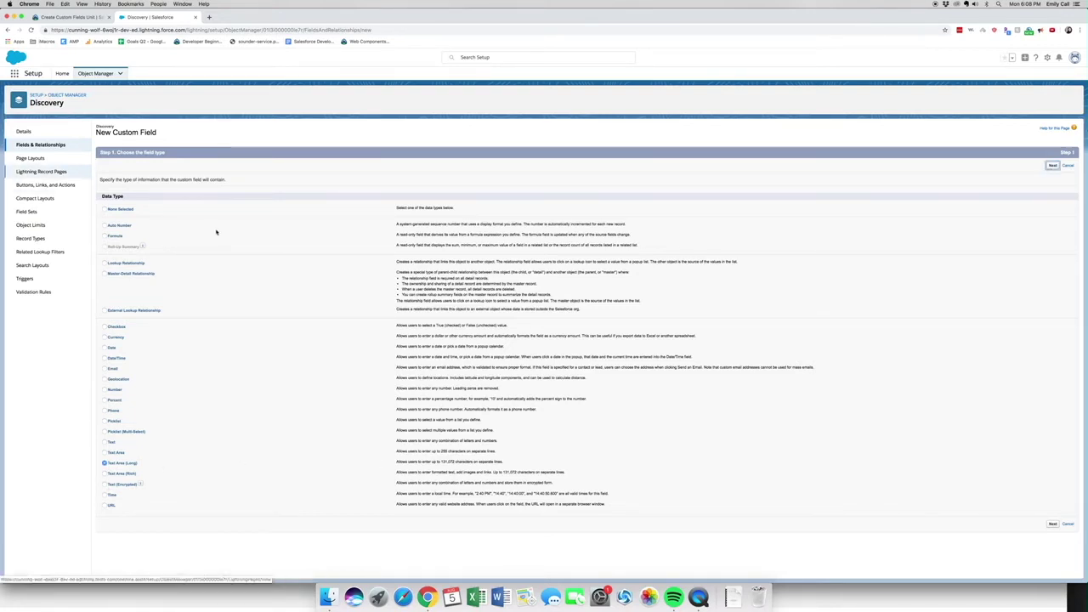
{"action": "type", "text": "No"}
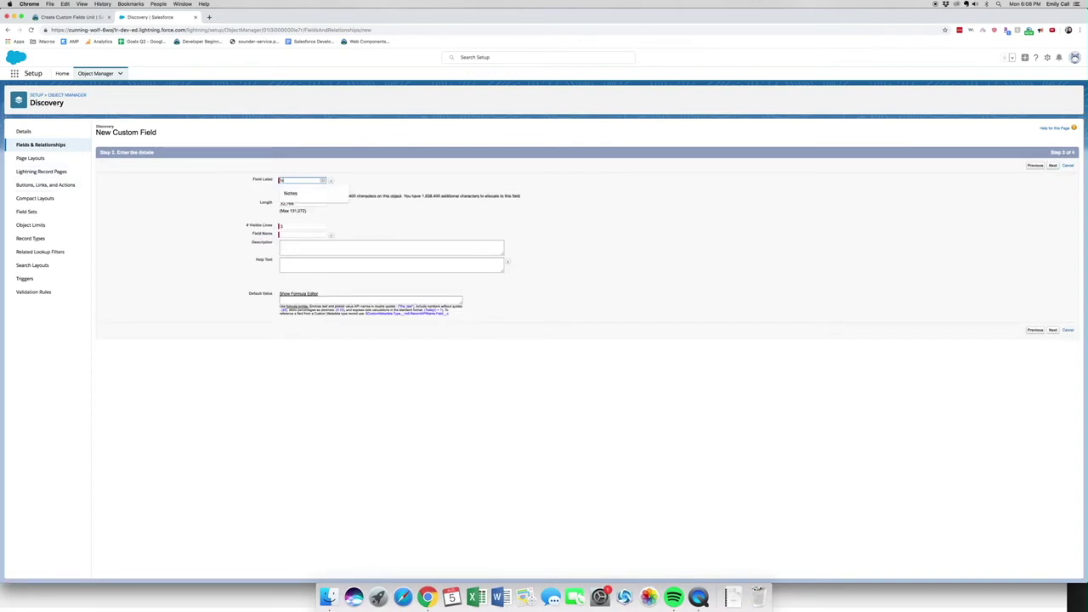
{"action": "type", "text": "tes"}
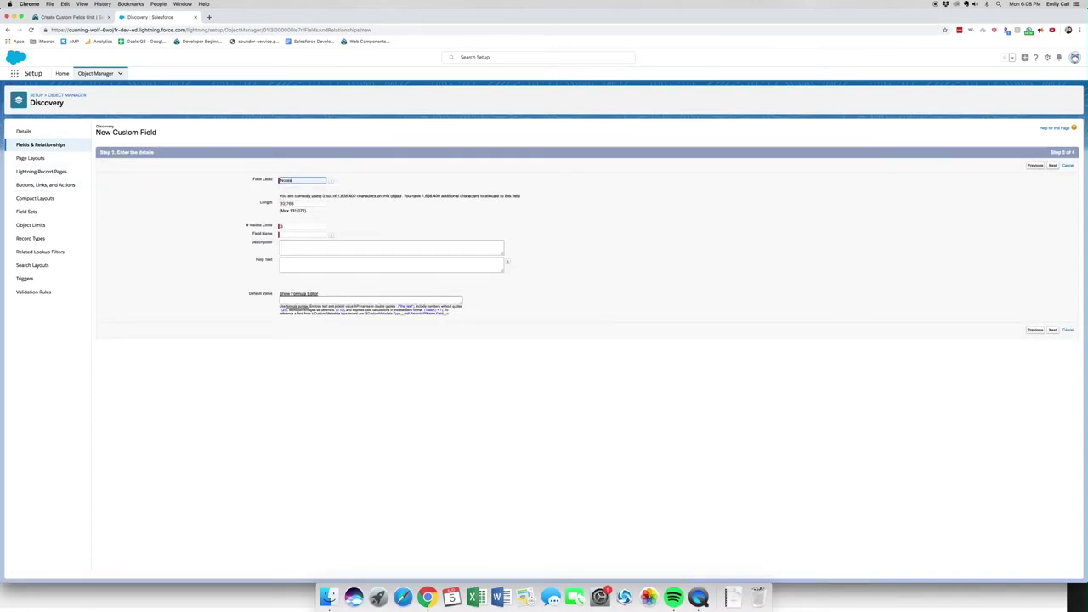
{"action": "left_click", "coordinate": [330, 180]}
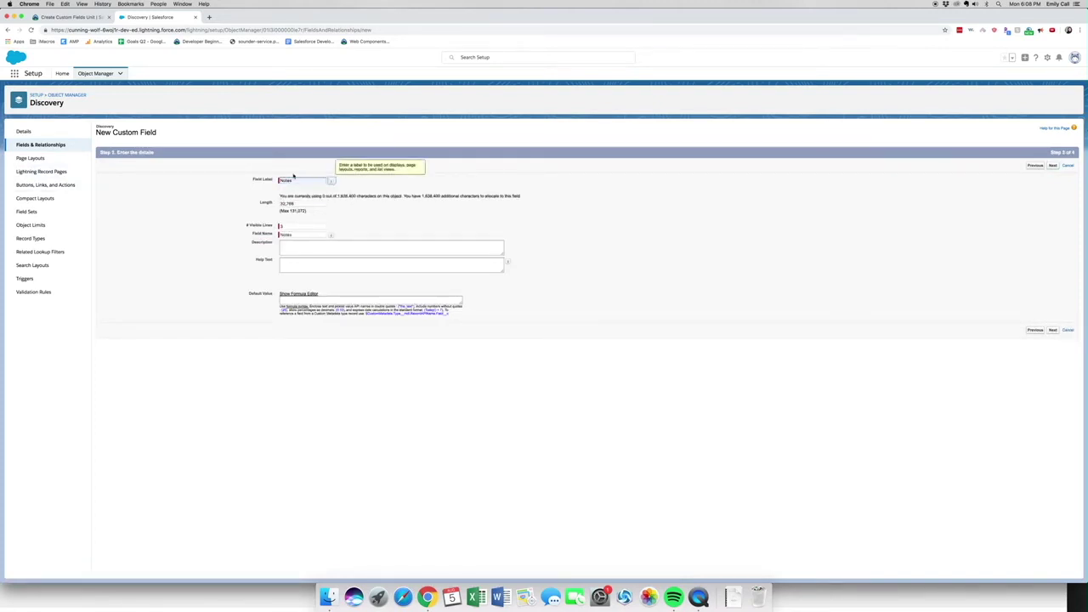
{"action": "left_click", "coordinate": [304, 224]}
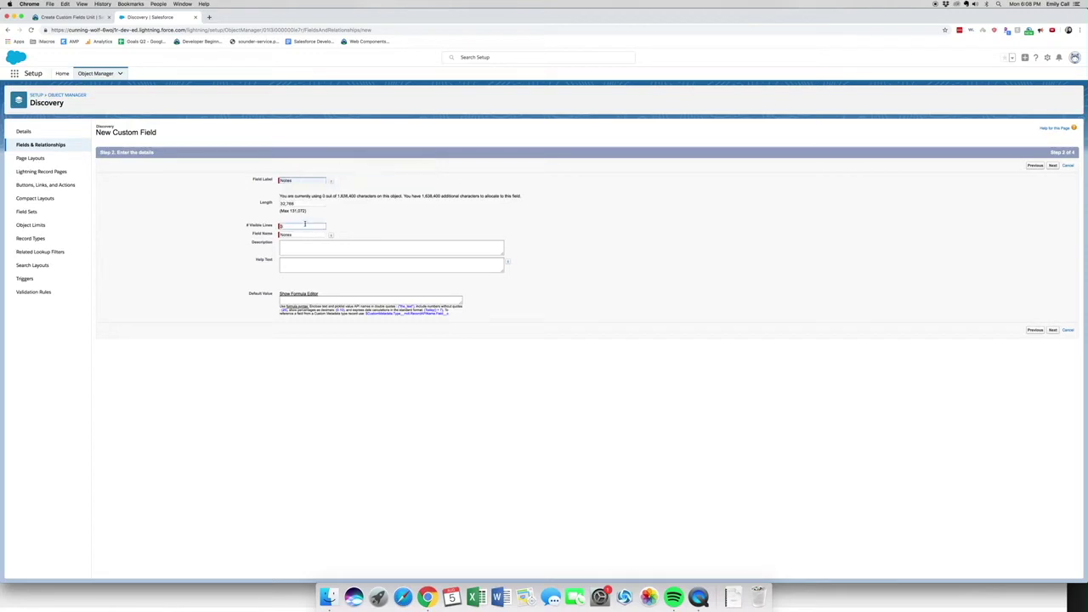
{"action": "left_click", "coordinate": [1054, 166]}
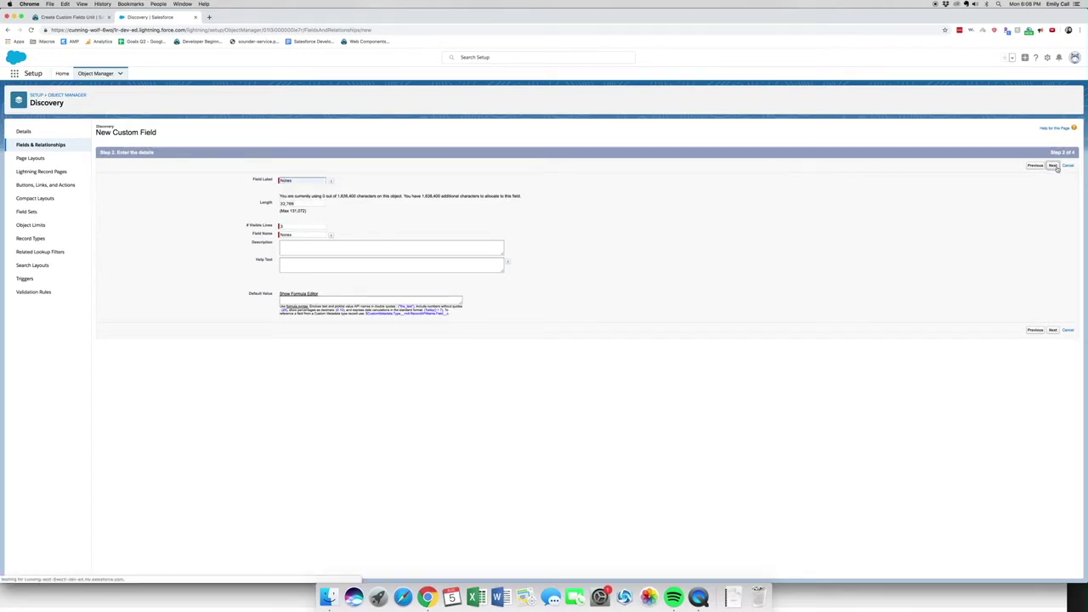
{"action": "left_click", "coordinate": [1053, 167]}
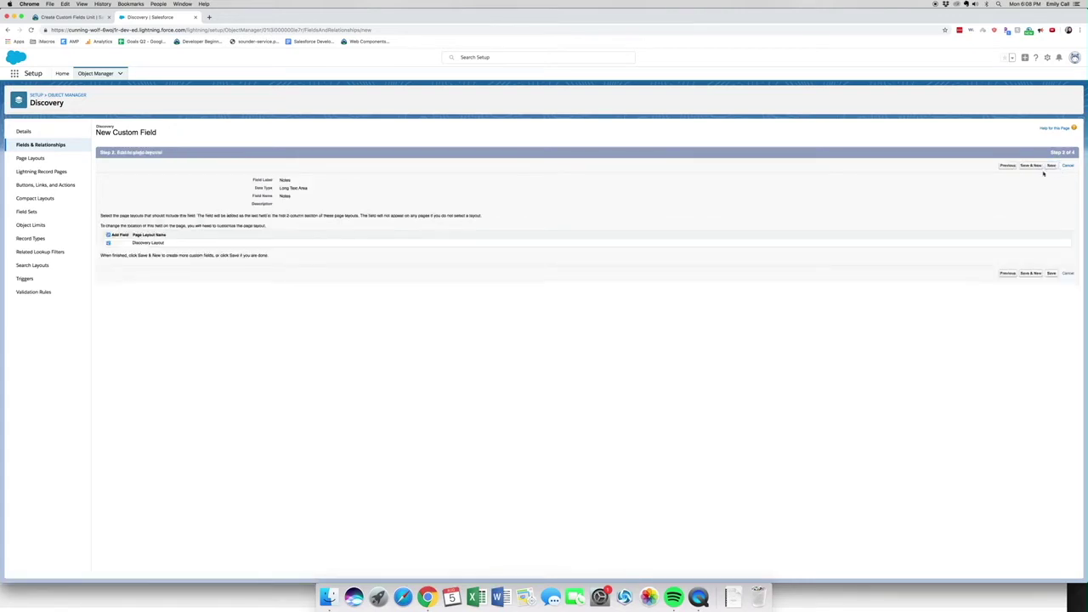
{"action": "left_click", "coordinate": [1049, 167]}
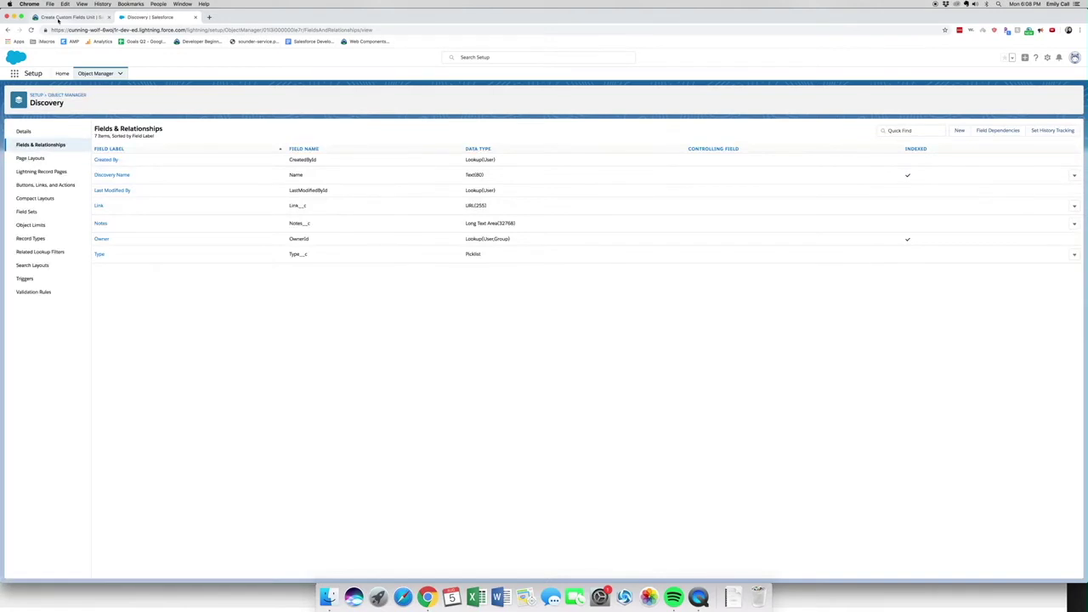
- Return to the Trailhead project page and verify the Create Custom Fields step
{"action": "left_click", "coordinate": [68, 17]}
{"action": "scroll", "coordinate": [567, 484], "scroll_direction": "down", "scroll_amount": 5}
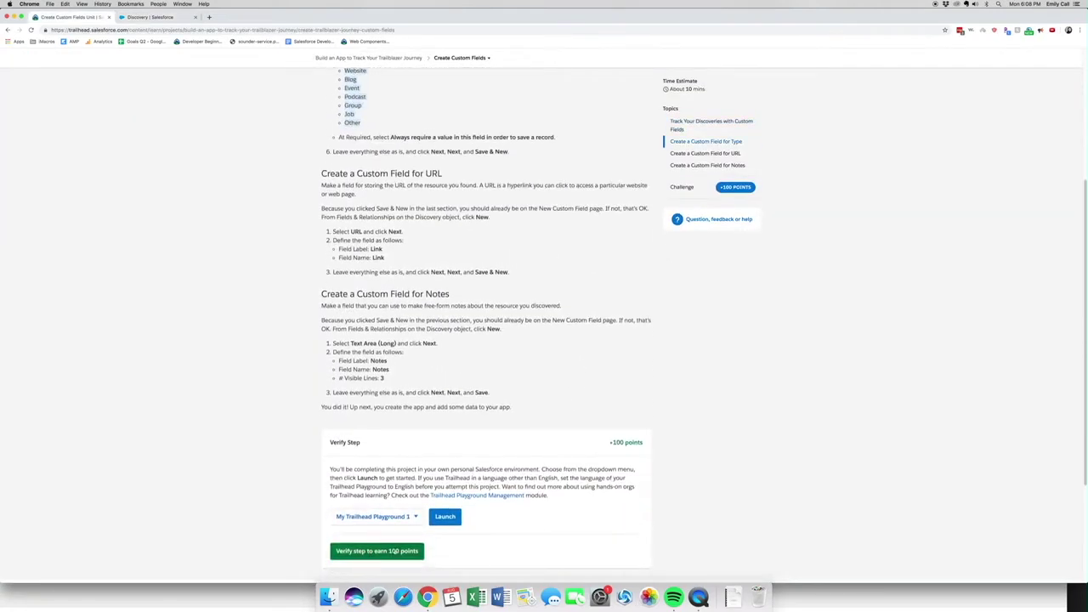
{"action": "left_click", "coordinate": [395, 552]}
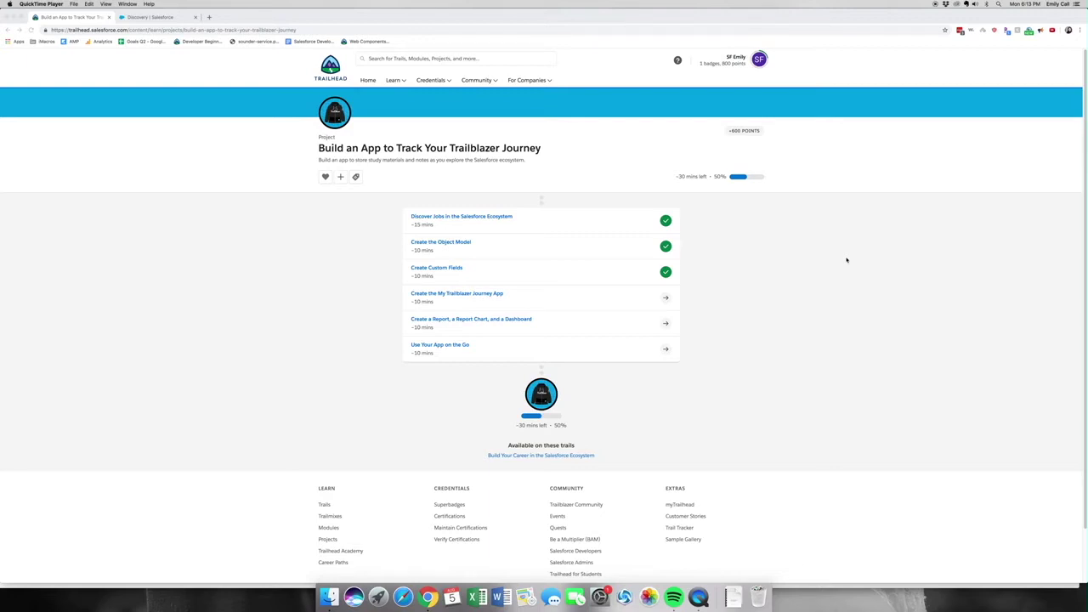
- Open the project's Create the My Trailblazer Journey App unit and read the instructions for the app and discovery records
{"action": "left_click", "coordinate": [481, 294]}
{"action": "left_click", "coordinate": [669, 301]}
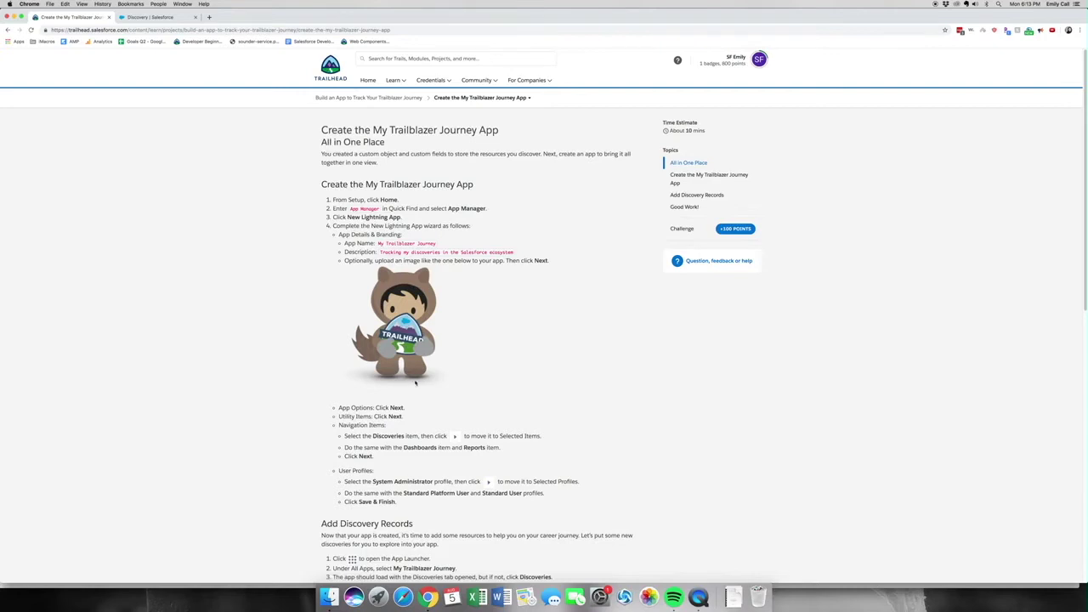
{"action": "scroll", "coordinate": [431, 393], "scroll_direction": "down", "scroll_amount": 3}
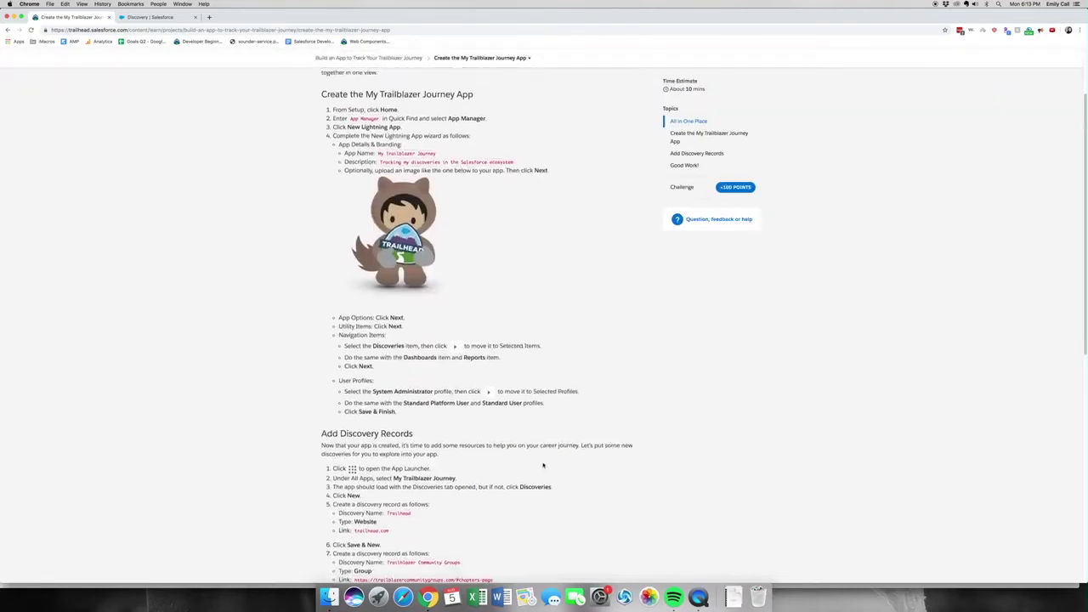
{"action": "scroll", "coordinate": [545, 465], "scroll_direction": "down", "scroll_amount": 8}
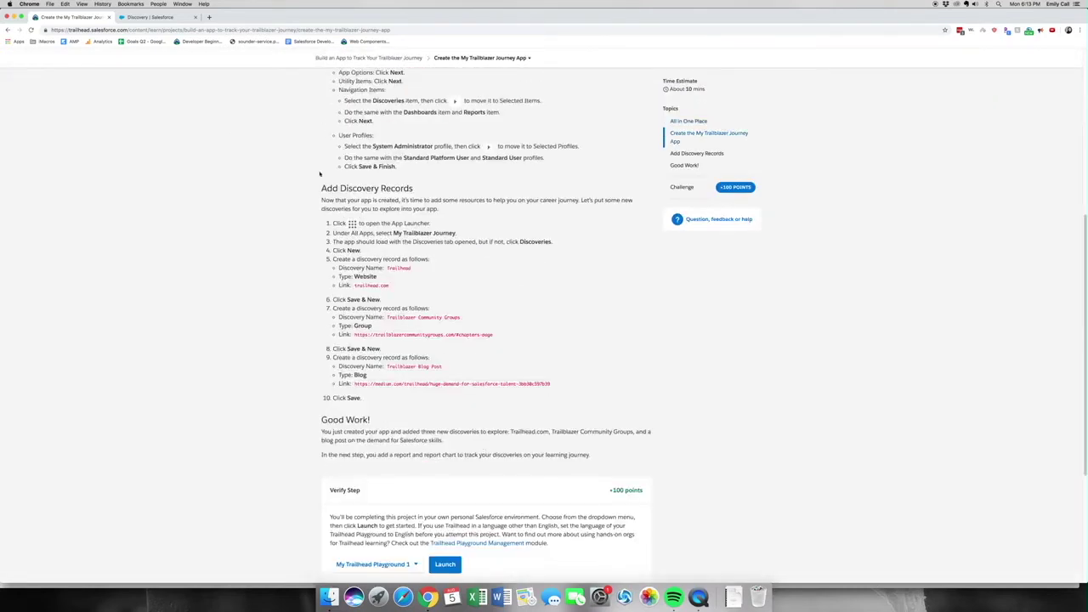
{"action": "scroll", "coordinate": [313, 195], "scroll_direction": "up", "scroll_amount": 5}
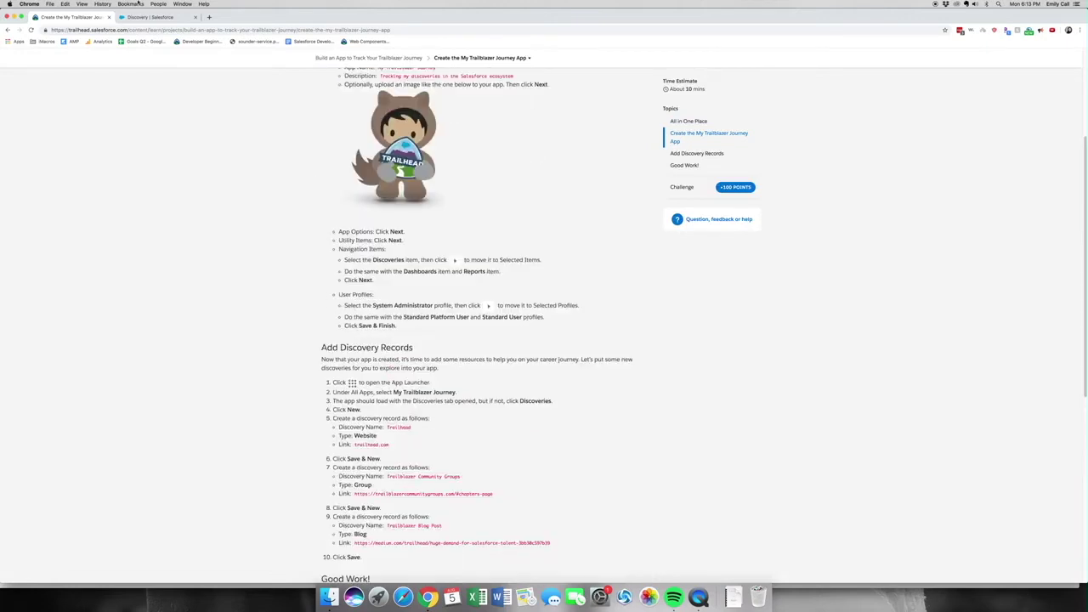
- Switch back to Salesforce Setup, find the App Manager from the Setup home page, and start a new Lightning app
{"action": "left_click", "coordinate": [152, 17]}
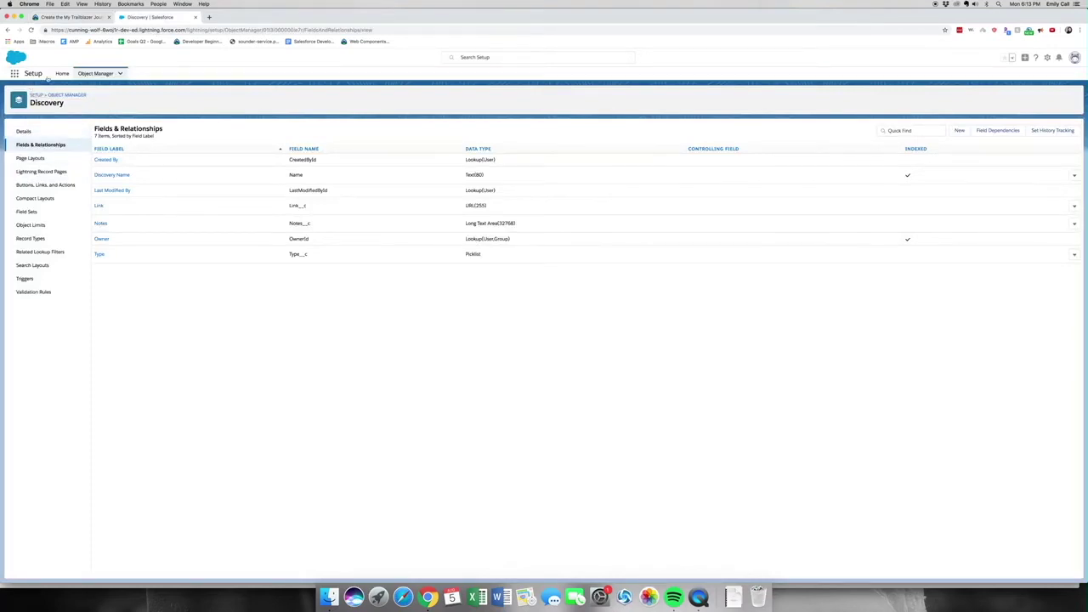
{"action": "left_click", "coordinate": [63, 74]}
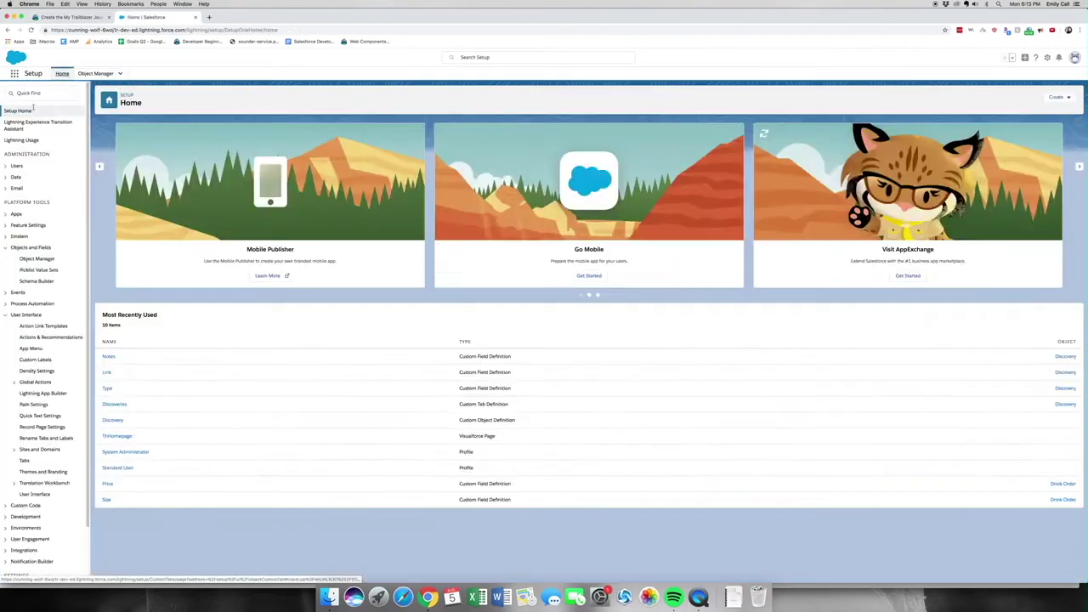
{"action": "left_click", "coordinate": [32, 92]}
{"action": "type", "text": "A"}
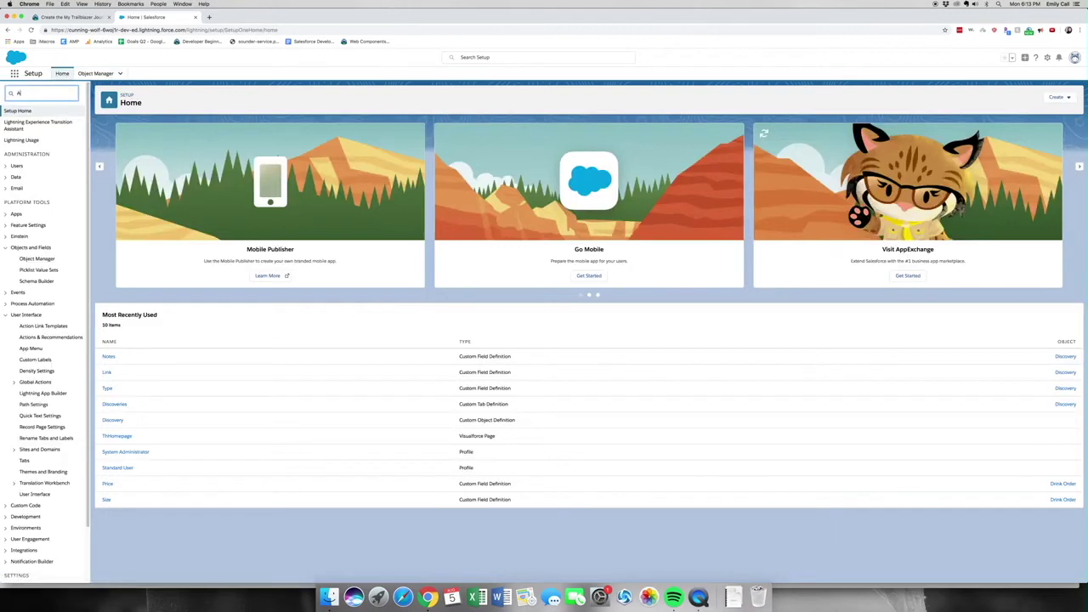
{"action": "type", "text": "pp"}
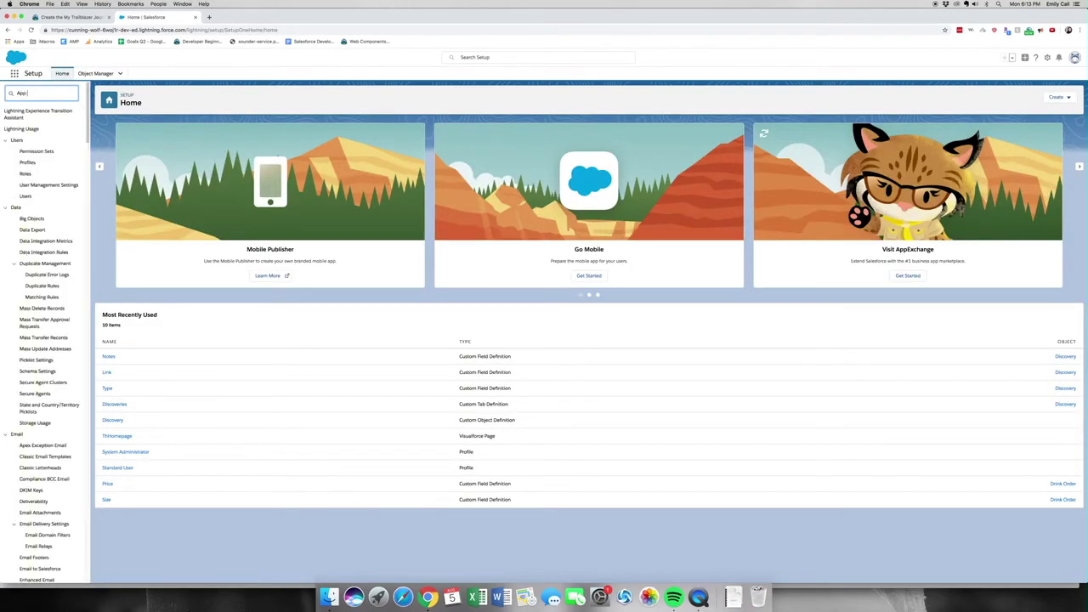
{"action": "type", "text": " manag"}
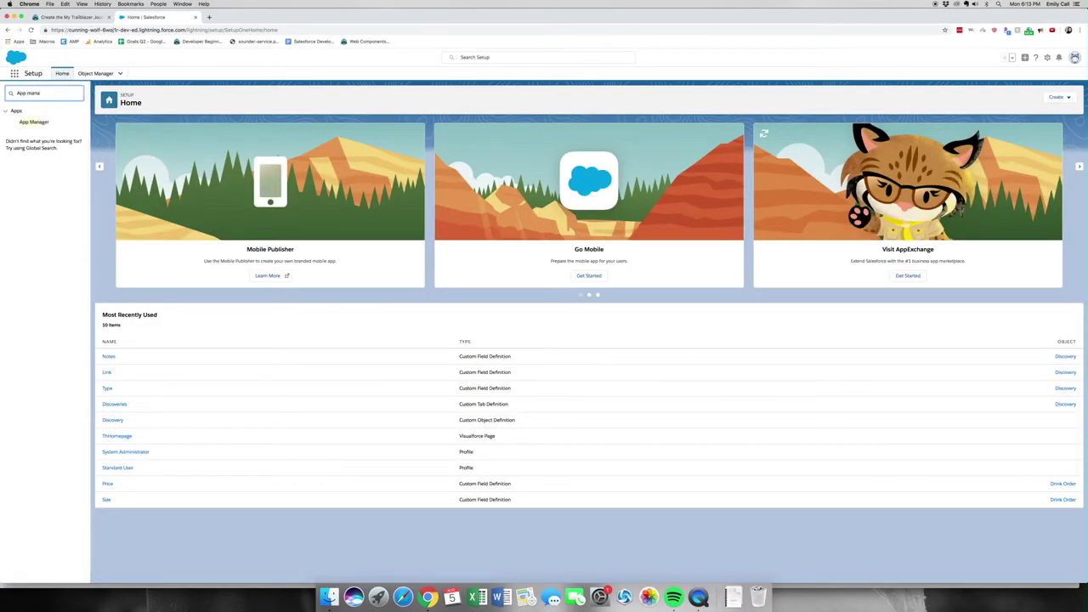
{"action": "left_click", "coordinate": [35, 121]}
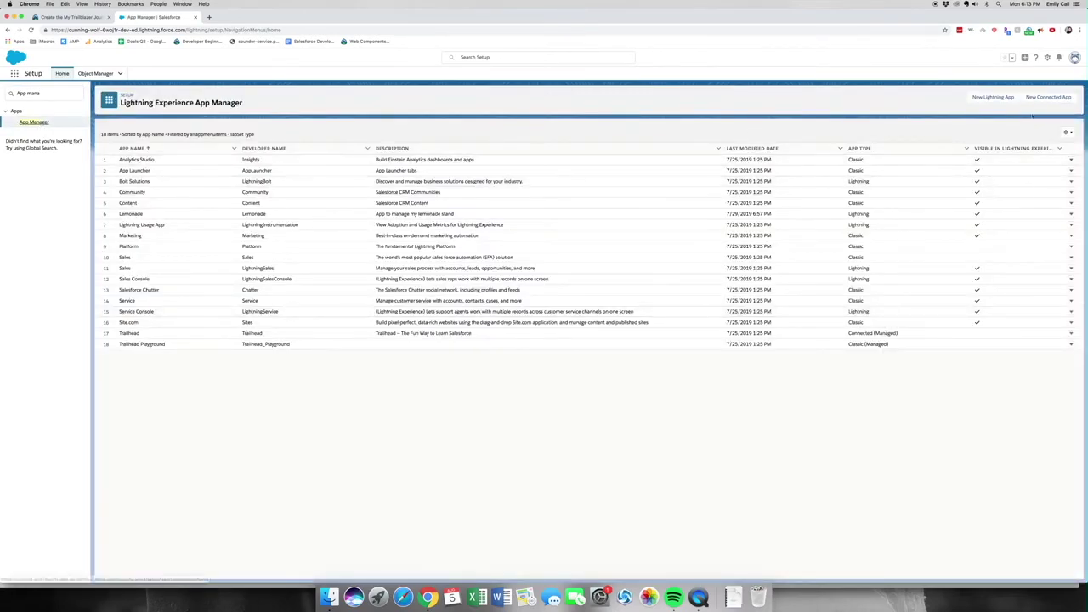
{"action": "left_click", "coordinate": [994, 99]}
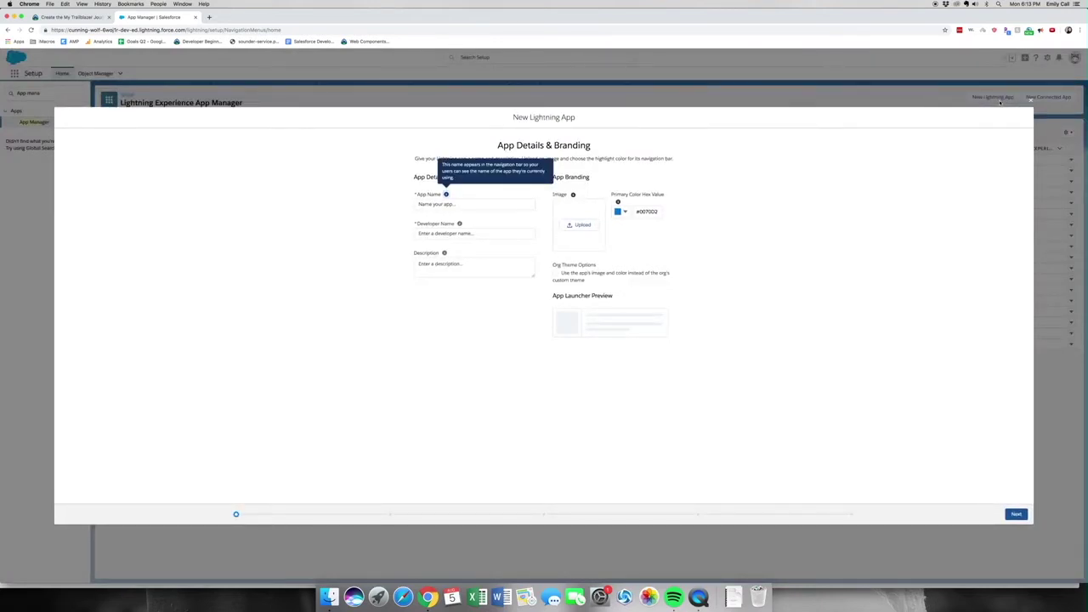
- Name the new app My Trailblazer Journey and describe it as Tracking my discoveries in the Salesforce ecosystem
{"action": "type", "text": "My"}
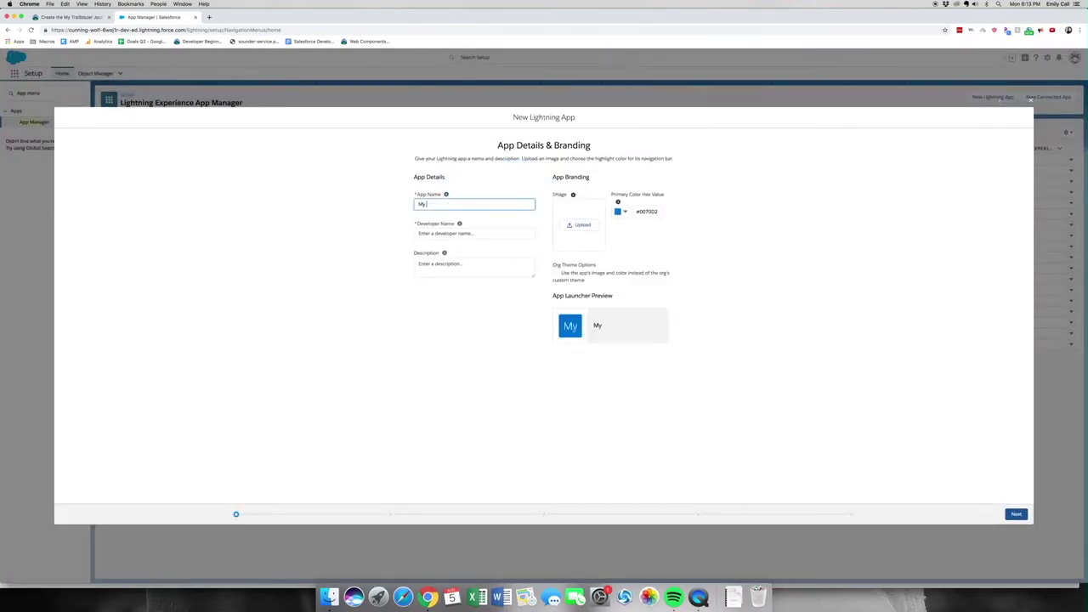
{"action": "type", "text": " Trailblazer Journey"}
{"action": "mouse_move", "coordinate": [459, 223]}
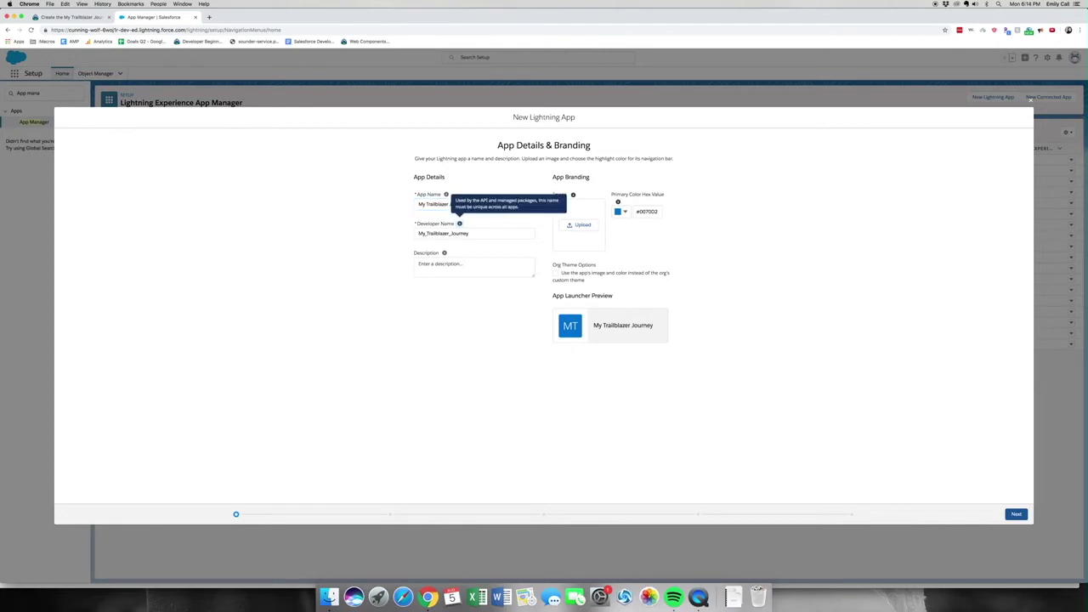
{"action": "key", "text": "Tab"}
{"action": "key", "text": "Tab"}
{"action": "key", "text": "Tab"}
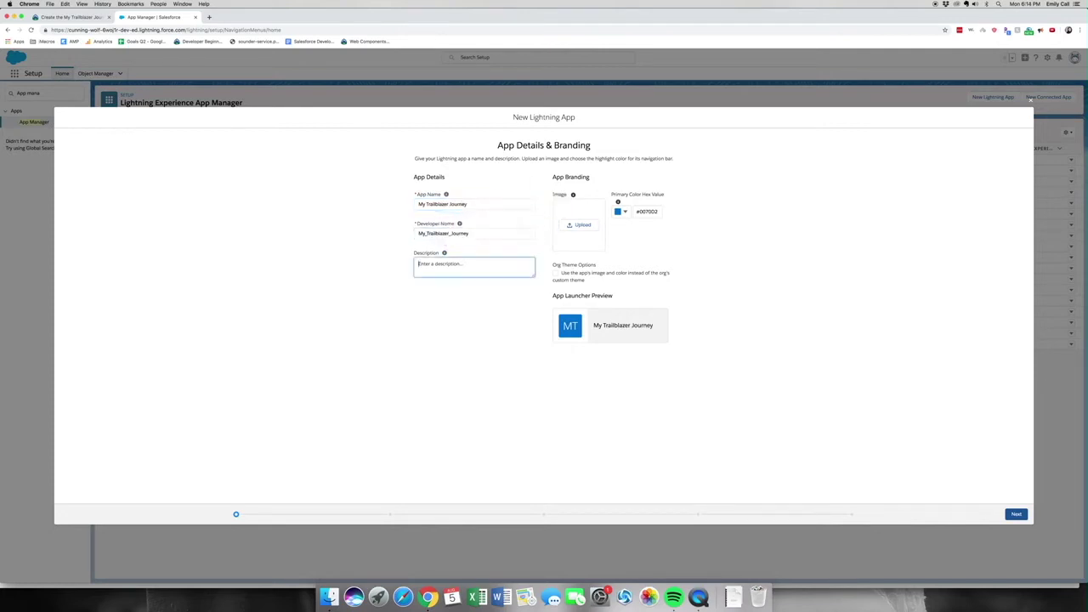
{"action": "type", "text": "Tra"}
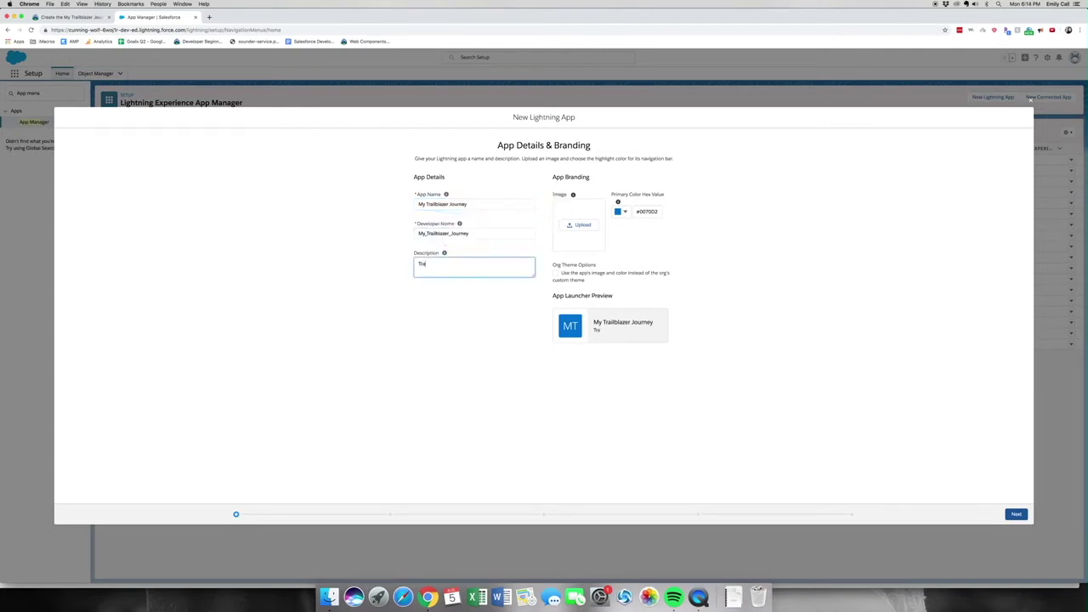
{"action": "type", "text": "cking my discoveries in the salesforce e"}
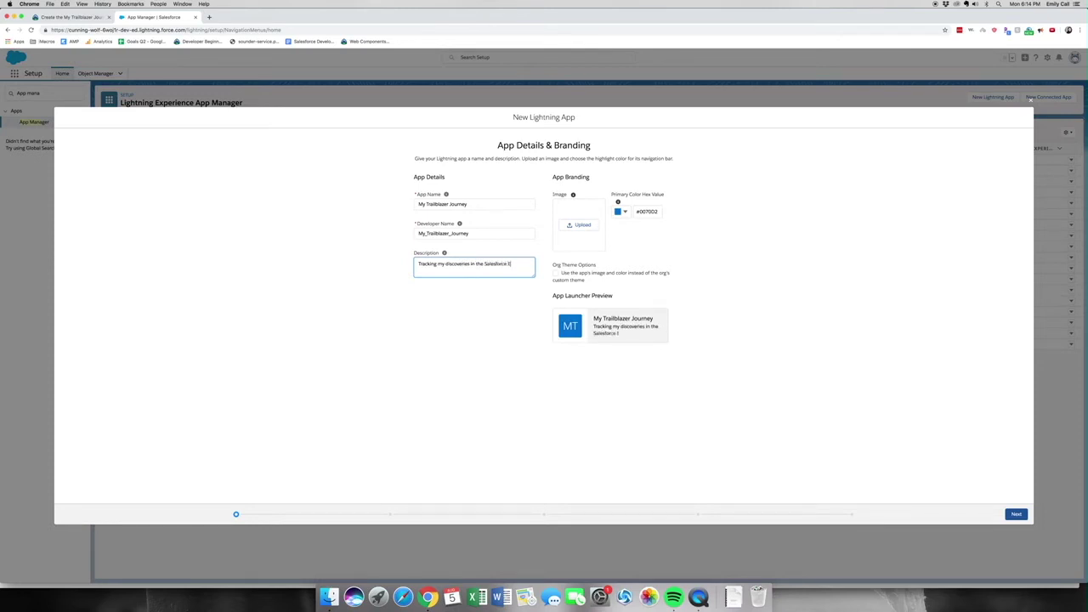
{"action": "type", "text": "cosystem"}
{"action": "left_click", "coordinate": [1016, 515]}
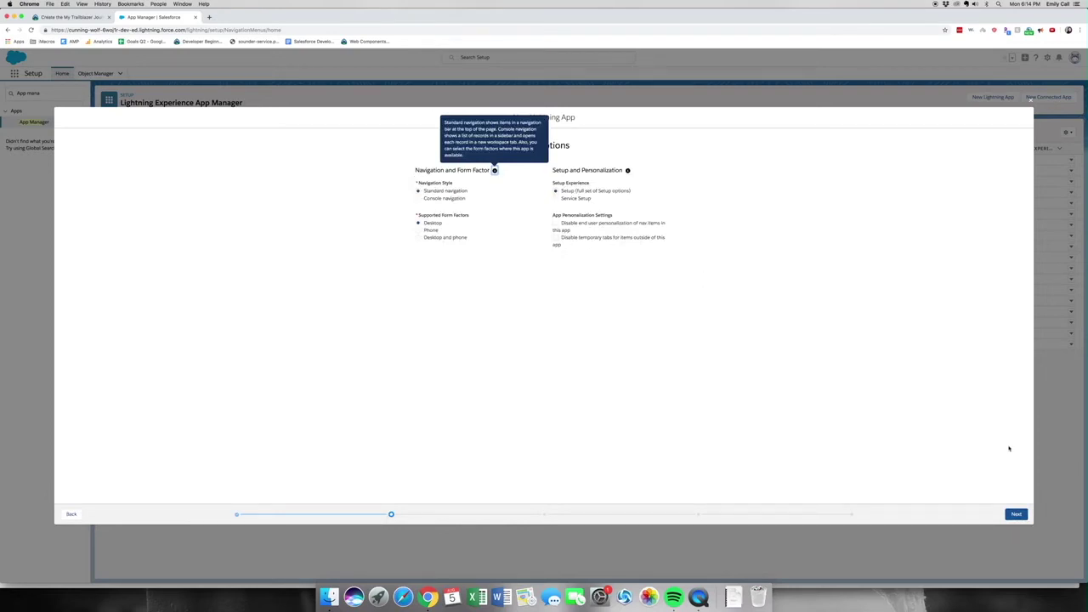
- Keep the default app options and utility items, and add Discoveries to the app's selected navigation items
{"action": "left_click", "coordinate": [1017, 514]}
{"action": "left_click", "coordinate": [1017, 514]}
{"action": "left_click", "coordinate": [456, 193]}
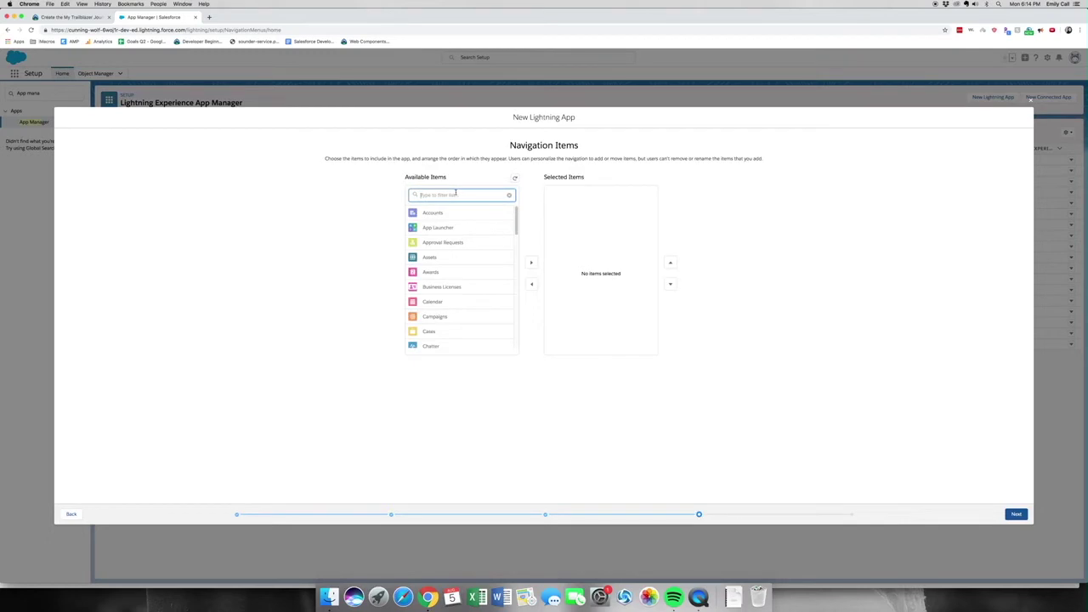
{"action": "type", "text": "dis"}
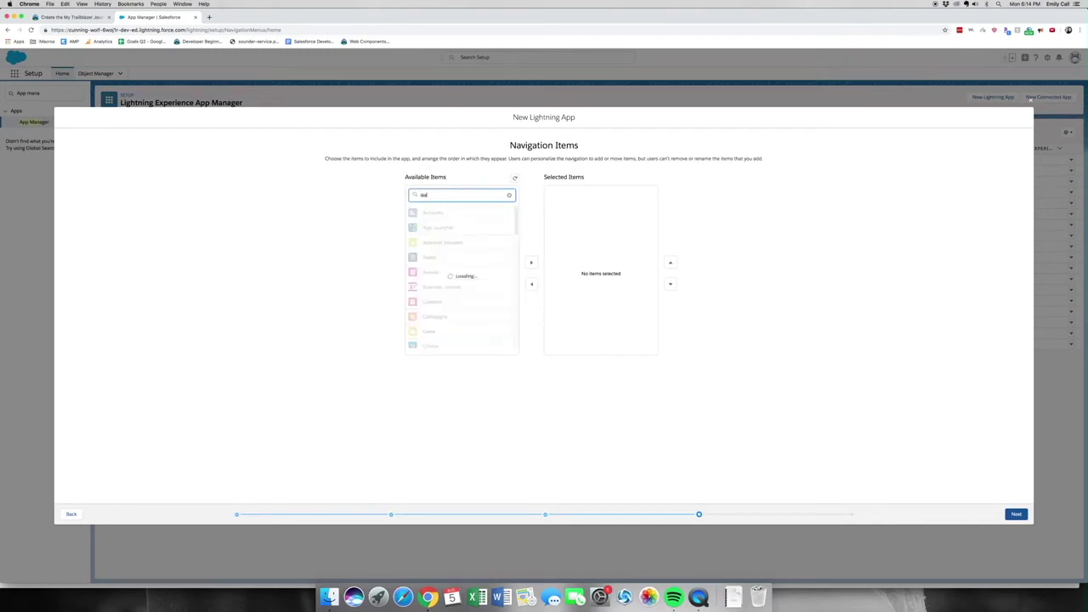
{"action": "left_click", "coordinate": [501, 222]}
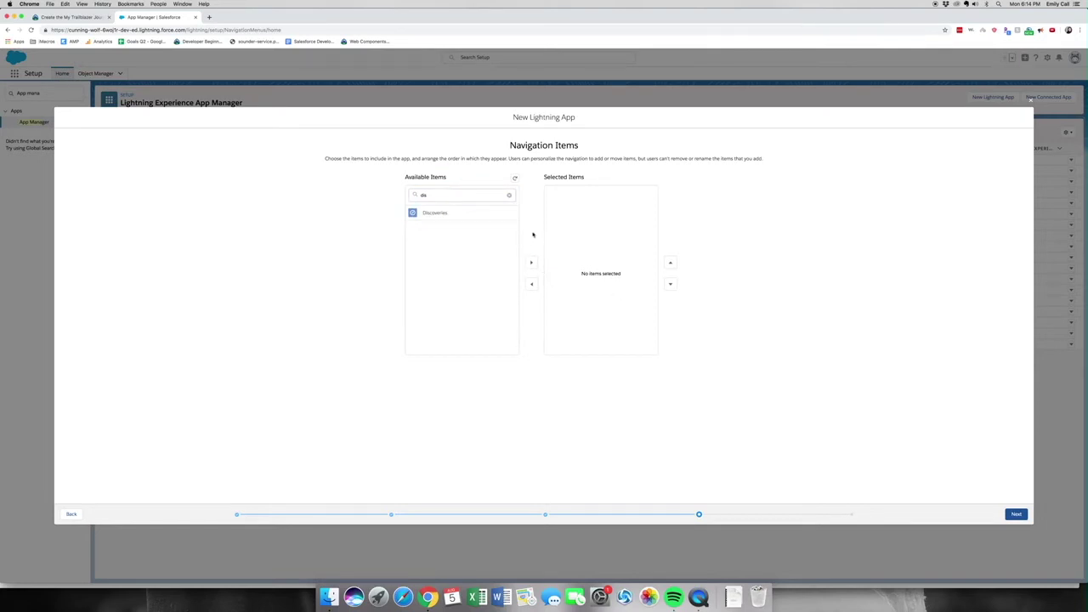
{"action": "left_click", "coordinate": [502, 211]}
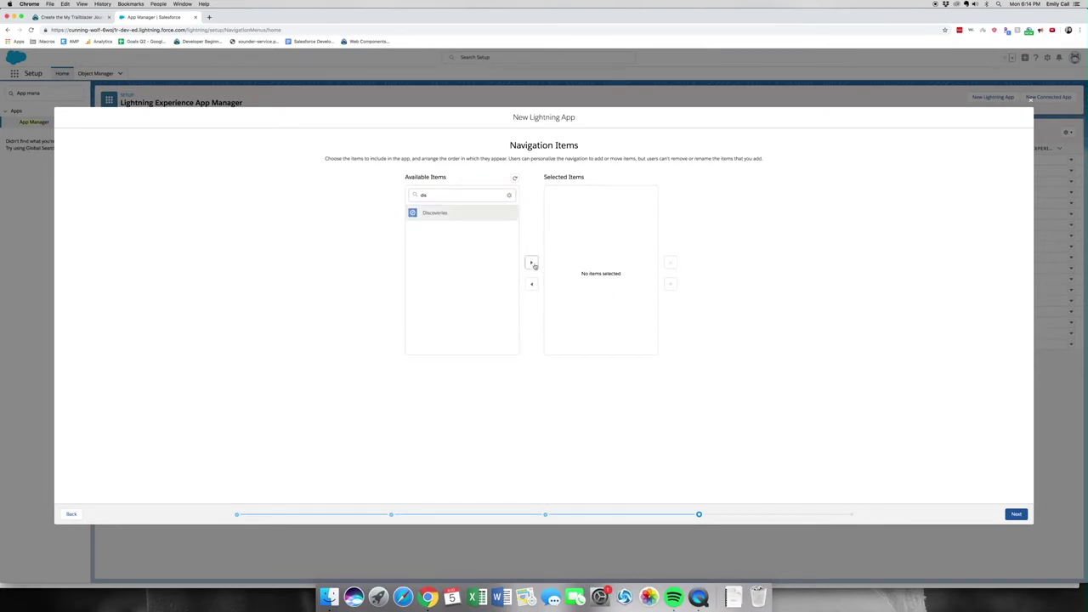
{"action": "left_click", "coordinate": [531, 262]}
- Add Reports and Dashboards to the app's selected navigation items and continue to the user profiles
{"action": "left_click", "coordinate": [509, 196]}
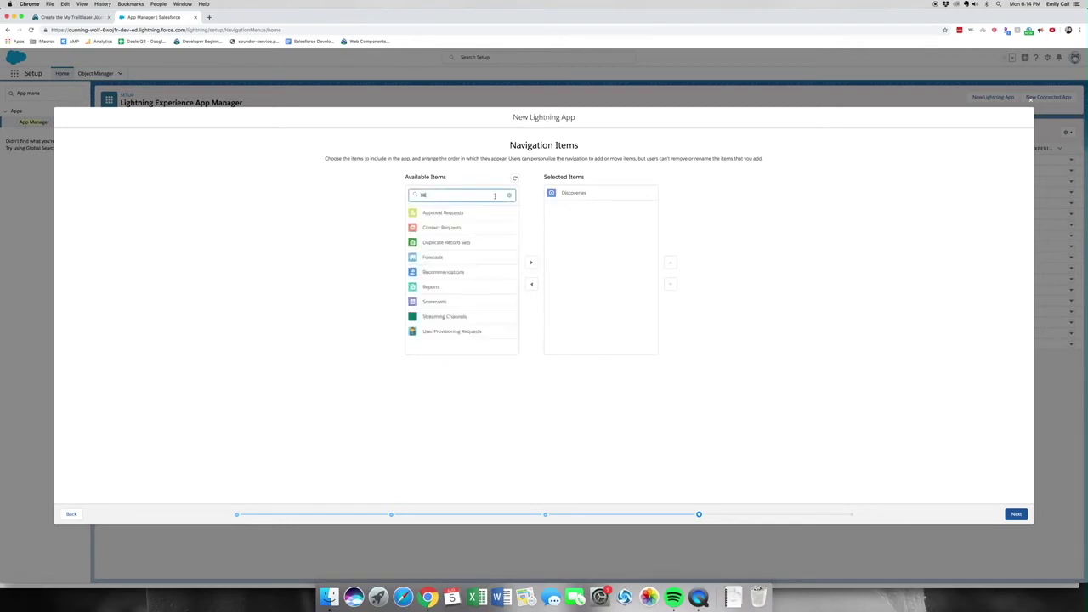
{"action": "type", "text": "Reports"}
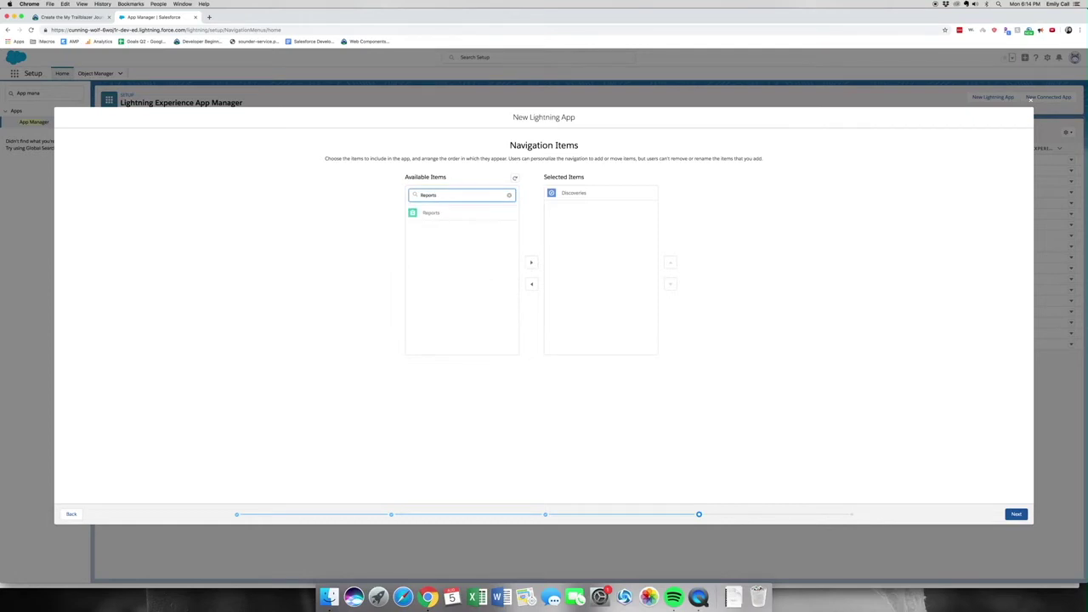
{"action": "left_click", "coordinate": [476, 213]}
{"action": "left_click", "coordinate": [531, 263]}
{"action": "left_click", "coordinate": [509, 196]}
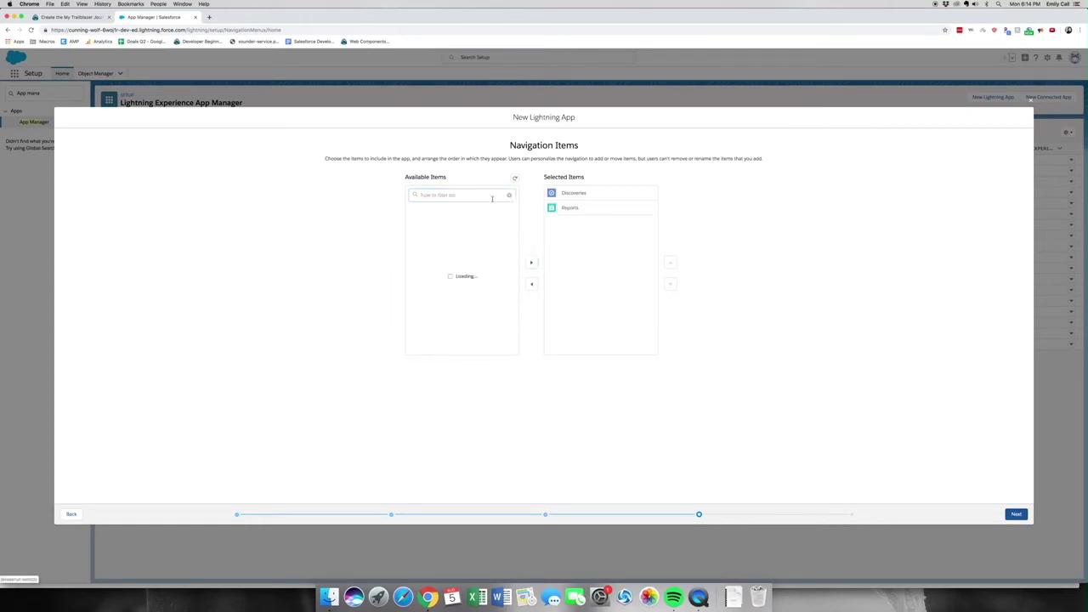
{"action": "type", "text": "tia"}
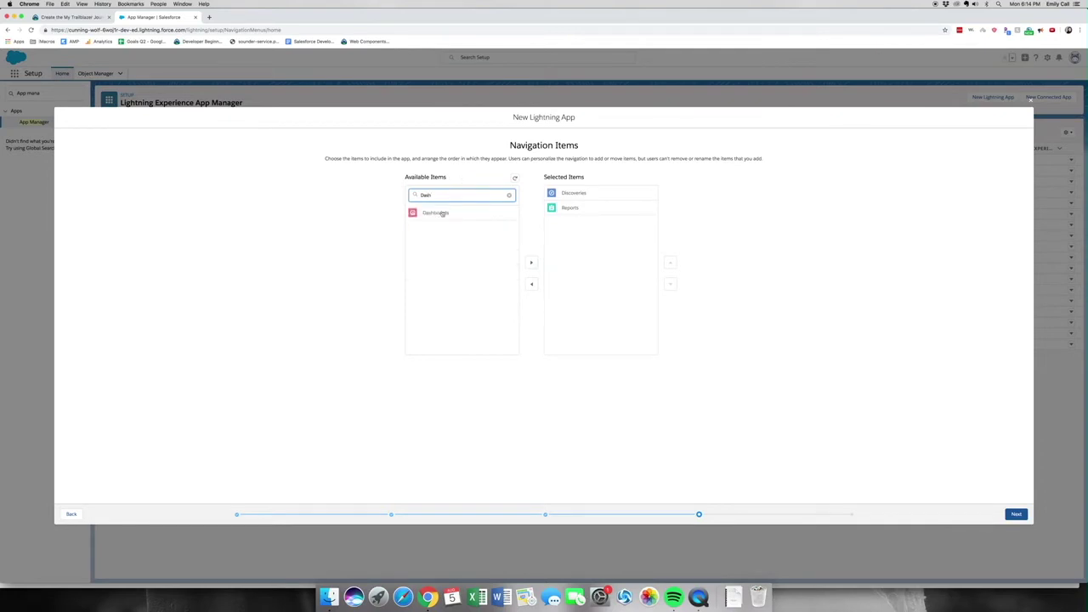
{"action": "left_click", "coordinate": [435, 212]}
{"action": "left_click", "coordinate": [531, 262]}
{"action": "left_click", "coordinate": [1017, 514]}
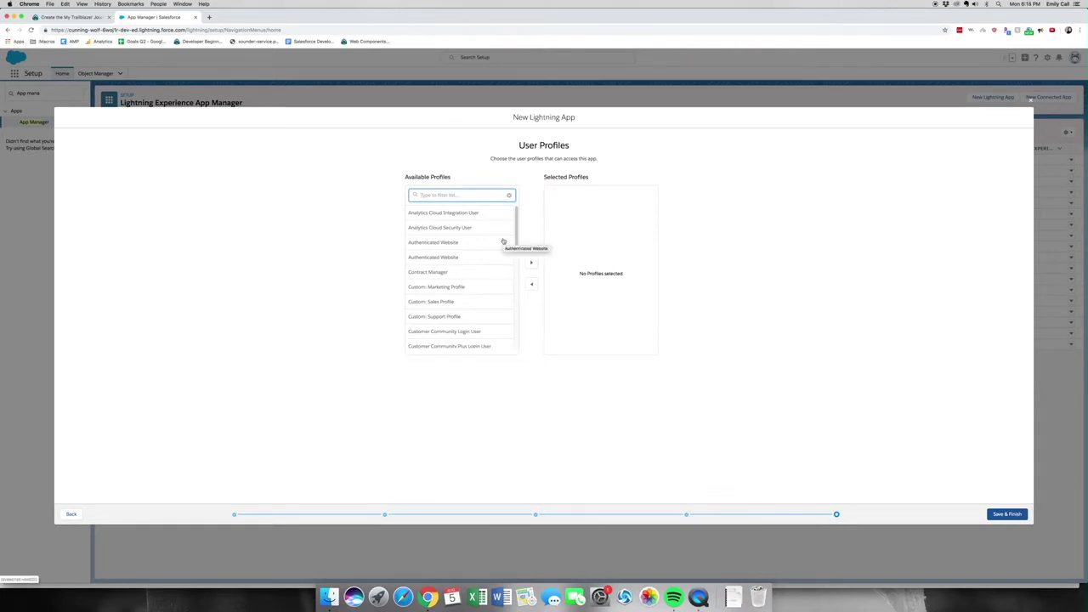
- Give the System Administrator, Standard User and Standard Platform User profiles access to the app and save it
{"action": "type", "text": "sys"}
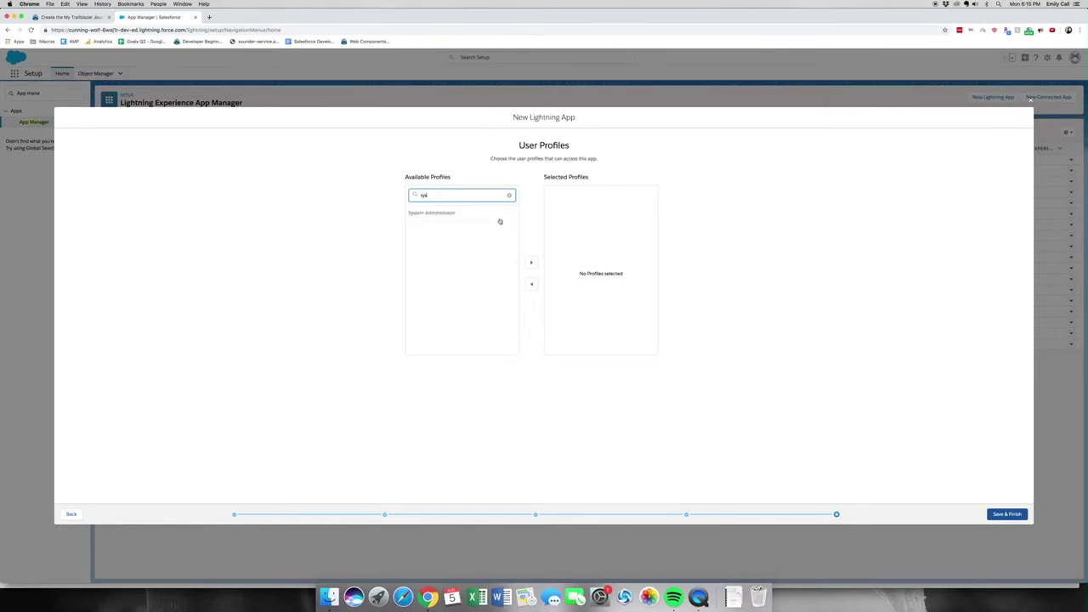
{"action": "left_click", "coordinate": [500, 213]}
{"action": "left_click", "coordinate": [531, 262]}
{"action": "left_click", "coordinate": [447, 191]}
{"action": "type", "text": "standard"}
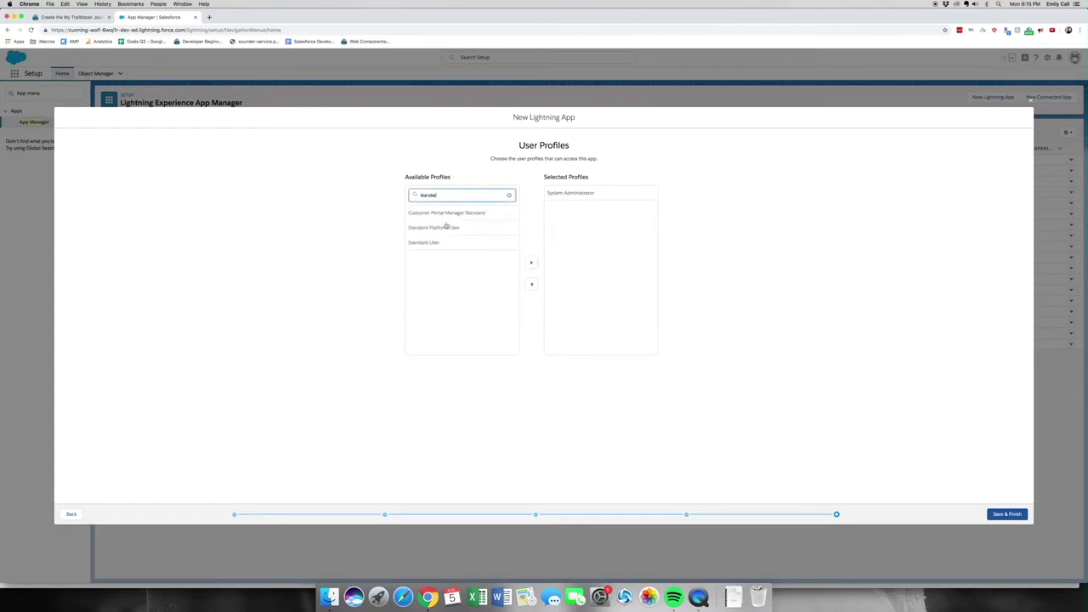
{"action": "left_click", "coordinate": [454, 243]}
{"action": "left_click", "coordinate": [531, 263]}
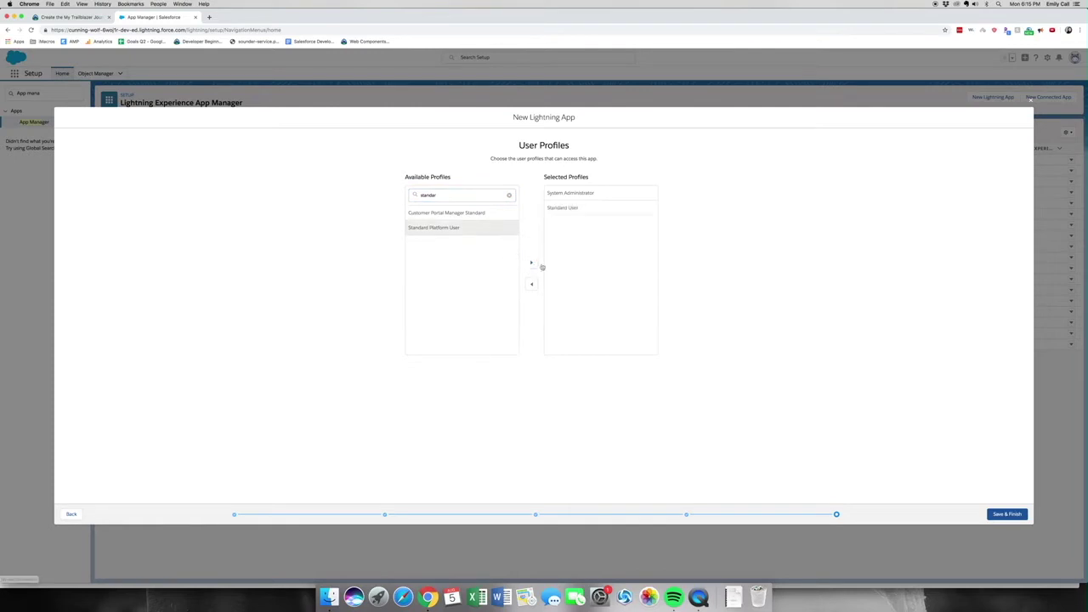
{"action": "left_click", "coordinate": [531, 262]}
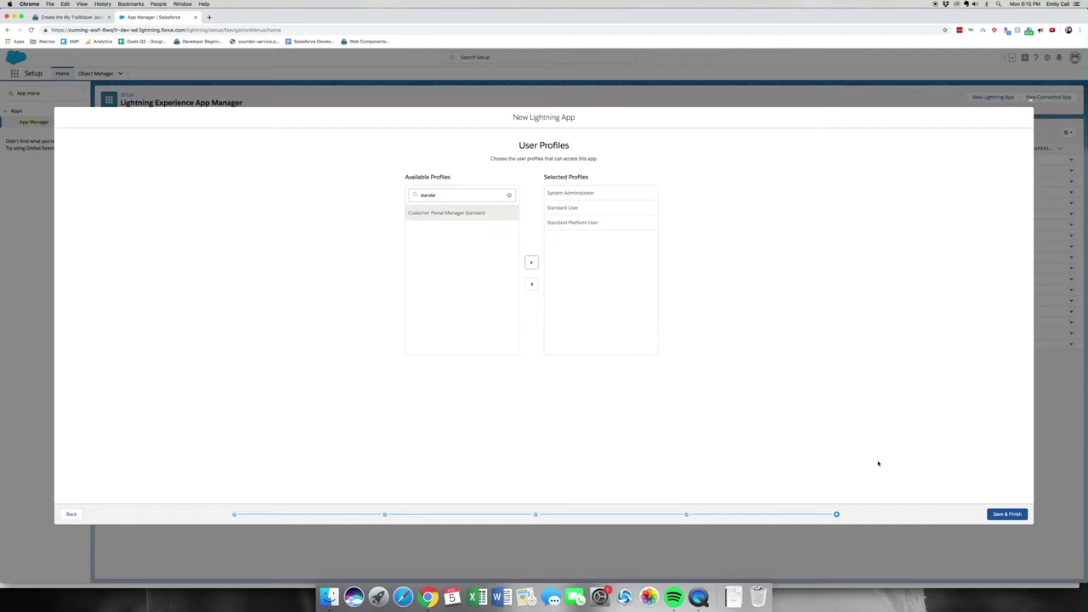
{"action": "left_click", "coordinate": [993, 514]}
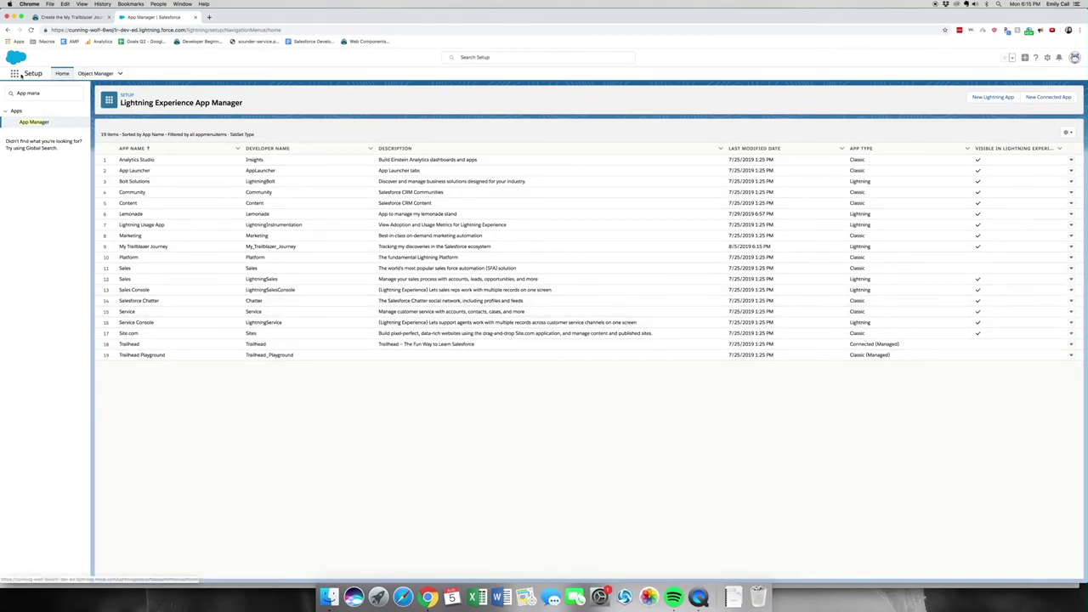
- Launch the My Trailblazer Journey app and start a new discovery record
{"action": "left_click", "coordinate": [16, 75]}
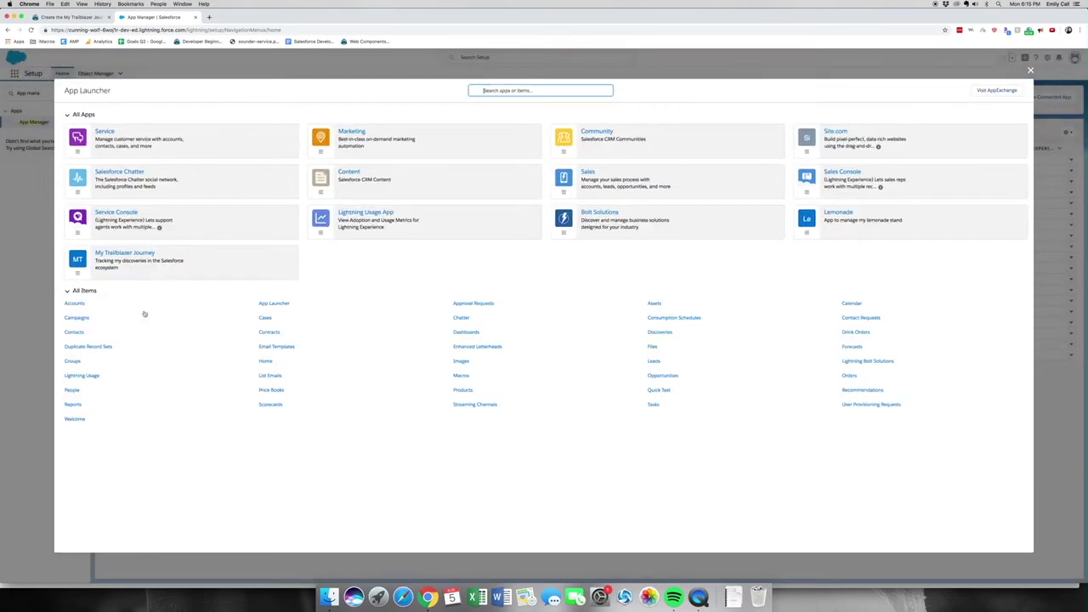
{"action": "left_click", "coordinate": [115, 263]}
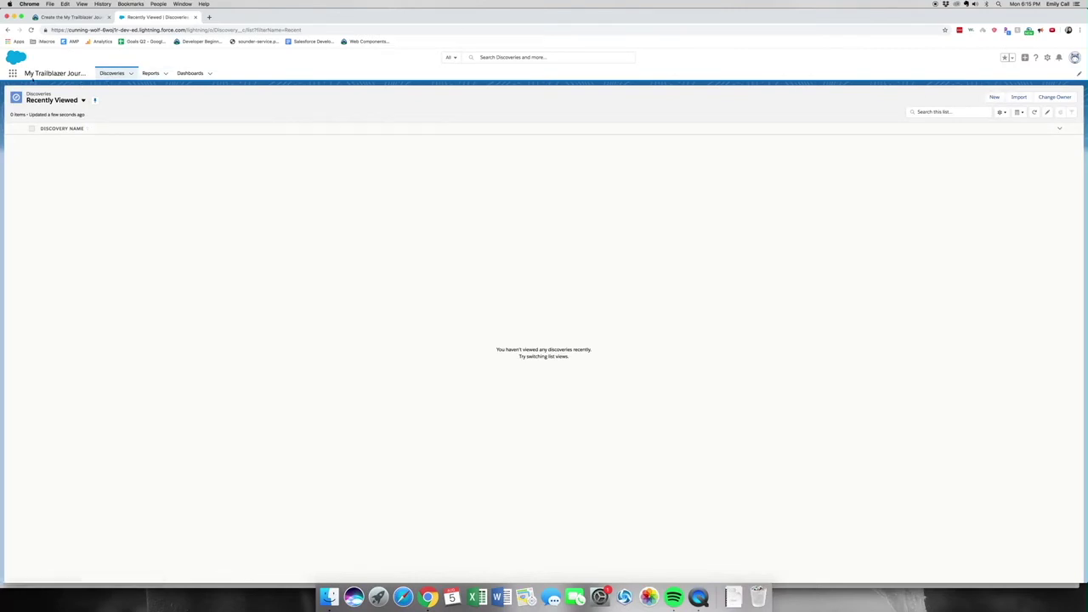
{"action": "left_click", "coordinate": [992, 100]}
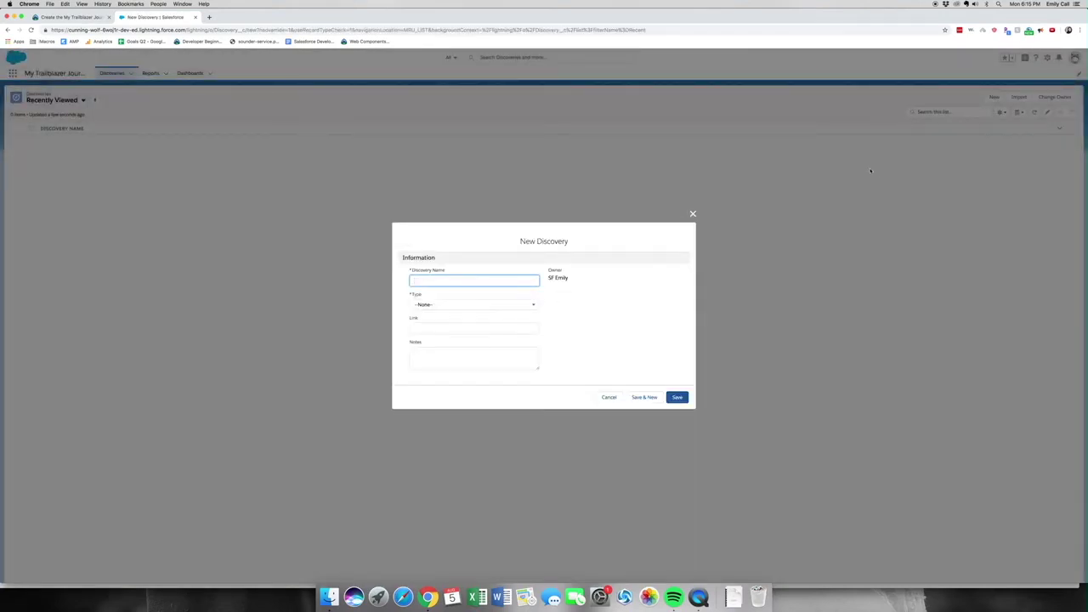
- Create a discovery record named Trailhead with type Website and link trailhead.com, saving it and starting another record
{"action": "type", "text": "Trailhead"}
{"action": "key", "text": "Tab"}
{"action": "key", "text": "Down"}
{"action": "key", "text": "Down"}
{"action": "key", "text": "Tab"}
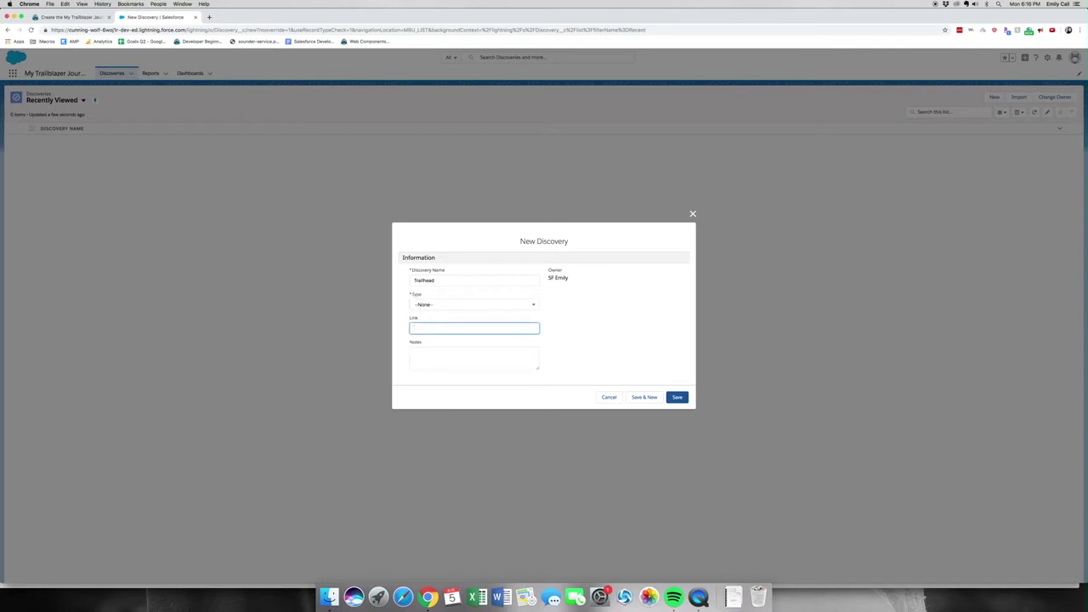
{"action": "type", "text": "trailhead.com"}
{"action": "left_click", "coordinate": [651, 397]}
{"action": "left_click", "coordinate": [476, 321]}
{"action": "left_click", "coordinate": [461, 335]}
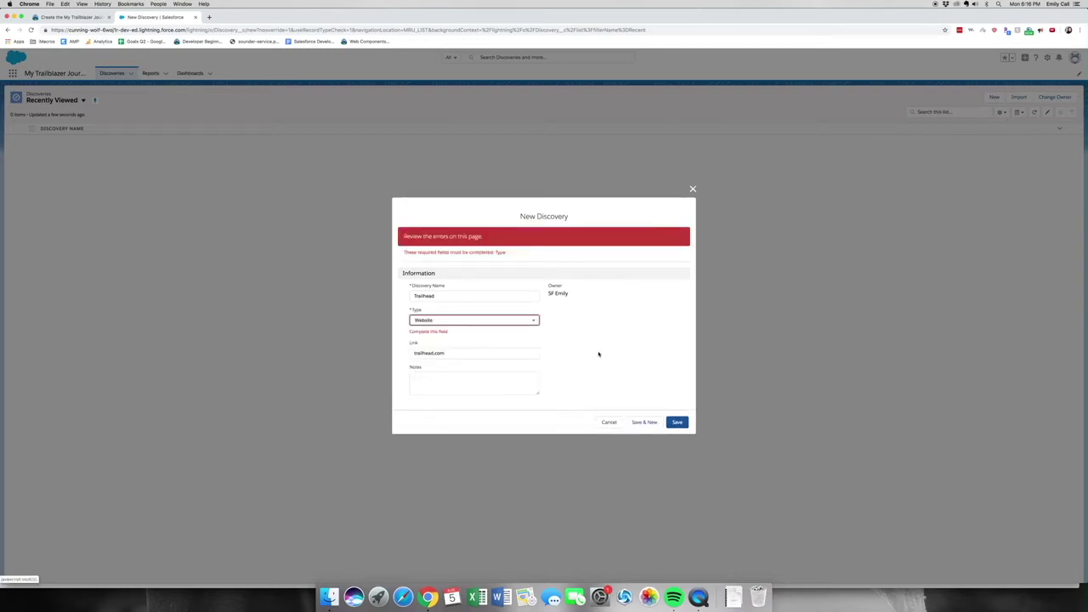
{"action": "left_click", "coordinate": [648, 423]}
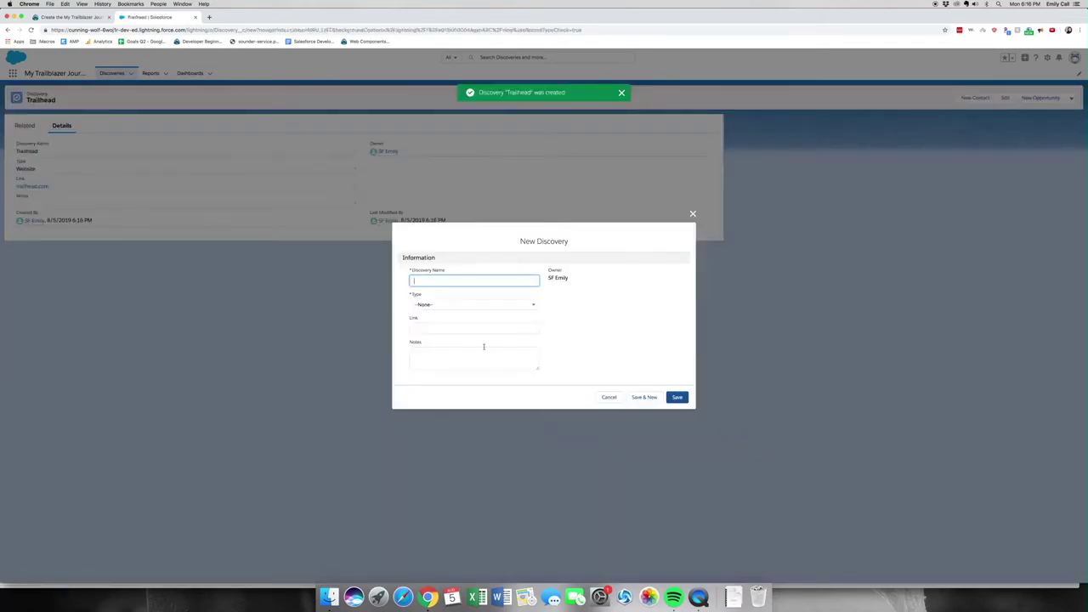
- Name the new discovery record Trailblazer Community Groups and set its type to Group
{"action": "type", "text": "E"}
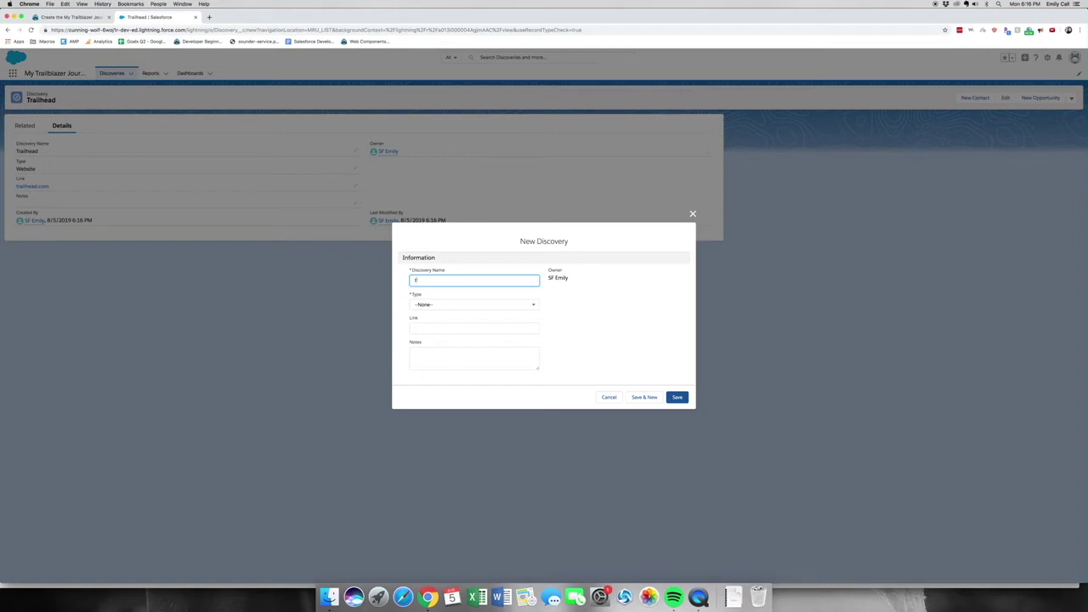
{"action": "type", "text": "railhe"}
{"action": "type", "text": "azer Community"}
{"action": "type", "text": " Groups"}
{"action": "left_click", "coordinate": [485, 307]}
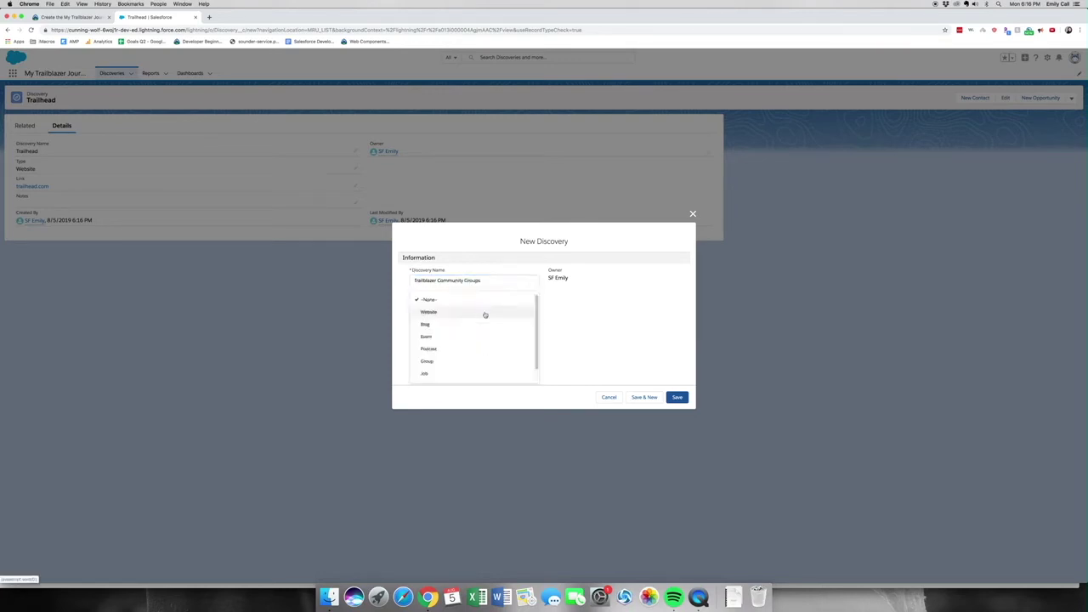
{"action": "left_click", "coordinate": [479, 361]}
{"action": "left_click", "coordinate": [465, 328]}
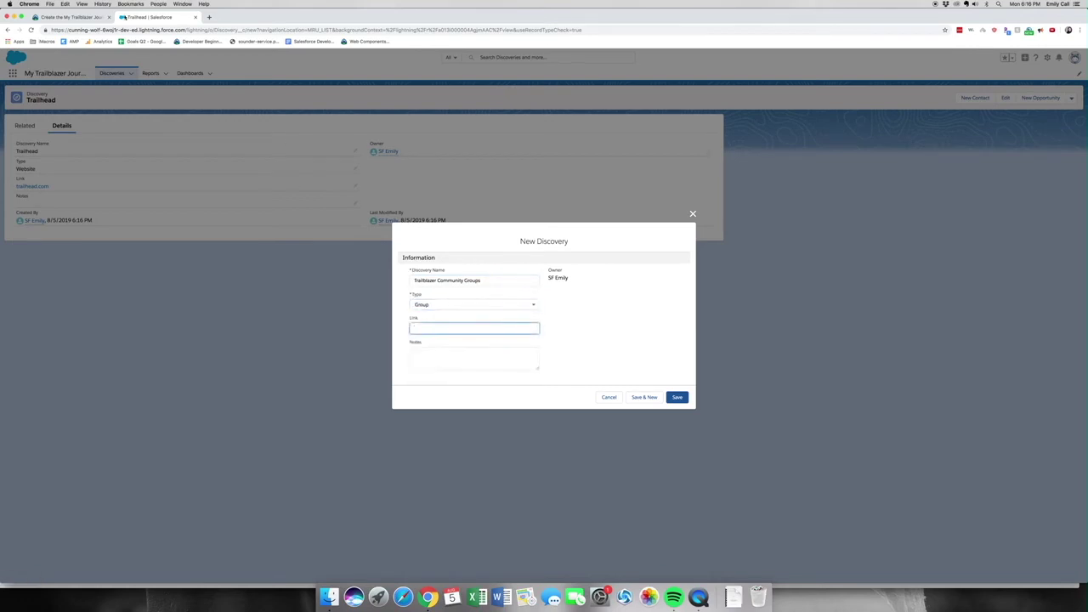
{"action": "left_click", "coordinate": [85, 18]}
{"action": "left_click_drag", "start_coordinate": [496, 493], "coordinate": [355, 494]}
{"action": "key", "text": "ctrl+c"}
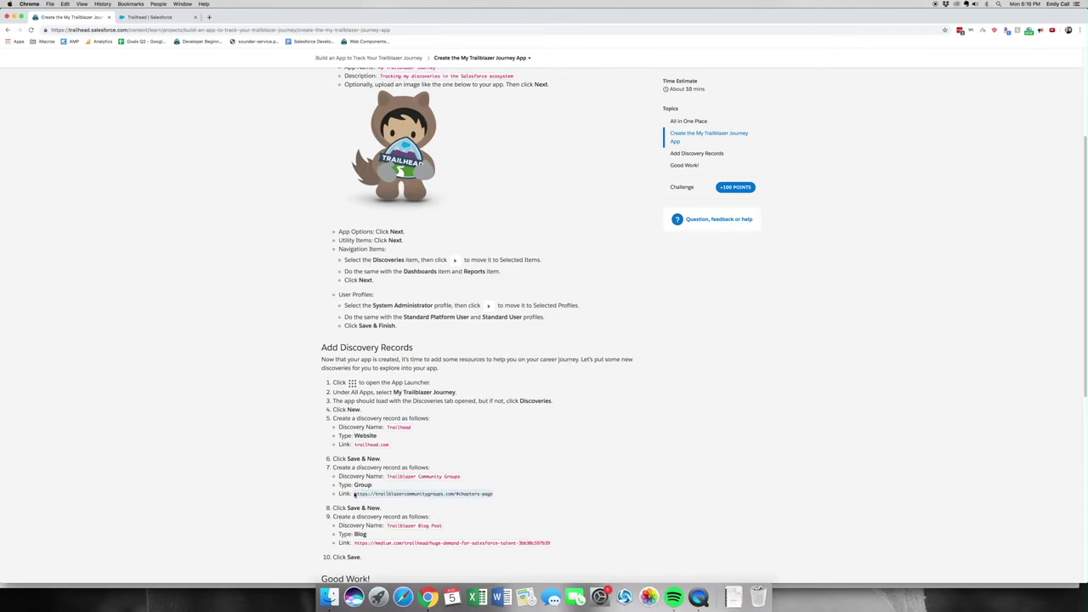
{"action": "left_click", "coordinate": [143, 19]}
{"action": "key", "text": "ctrl+v"}
{"action": "left_click", "coordinate": [642, 400]}
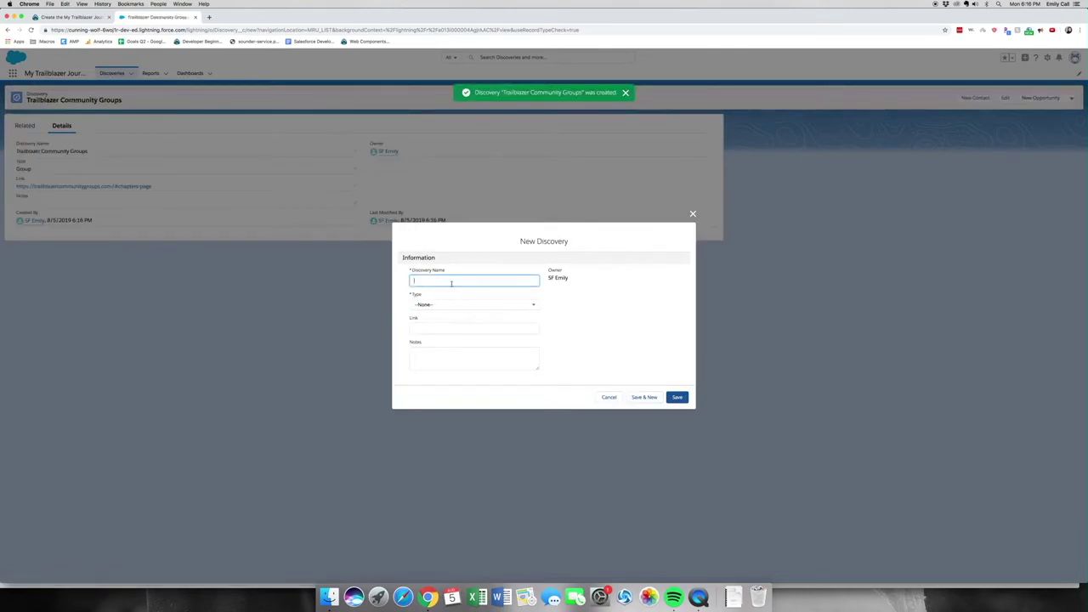
- Name the new discovery record Trailblazer Blog Post and set its type to Blog
{"action": "type", "text": "Trailblazer"}
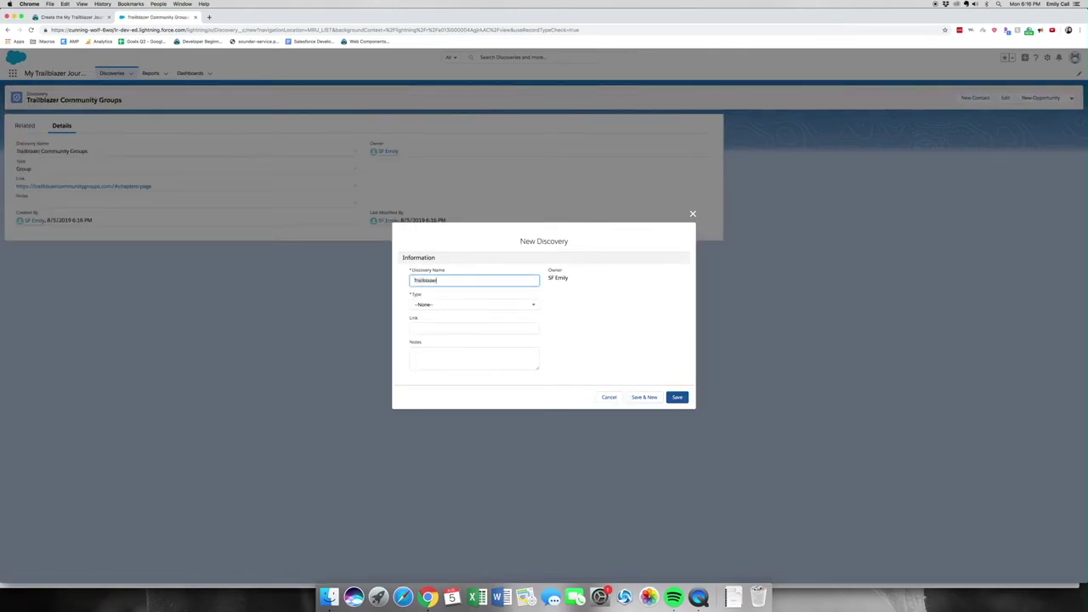
{"action": "type", "text": " Blog Post"}
{"action": "left_click", "coordinate": [521, 306]}
{"action": "left_click", "coordinate": [486, 325]}
{"action": "left_click", "coordinate": [480, 330]}
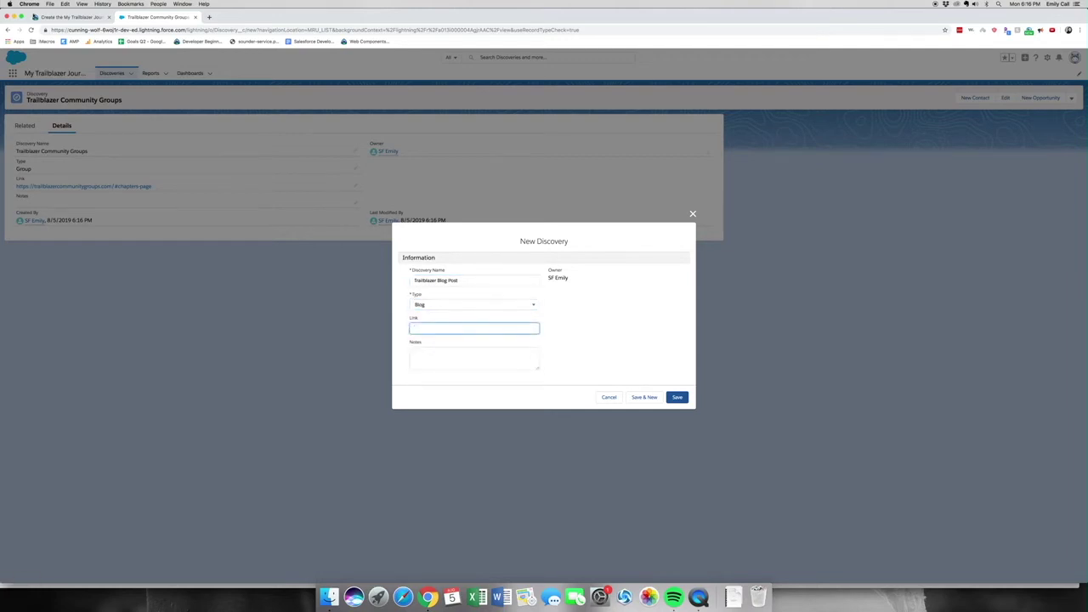
{"action": "left_click", "coordinate": [68, 17]}
{"action": "scroll", "coordinate": [466, 441], "scroll_direction": "down", "scroll_amount": 10}
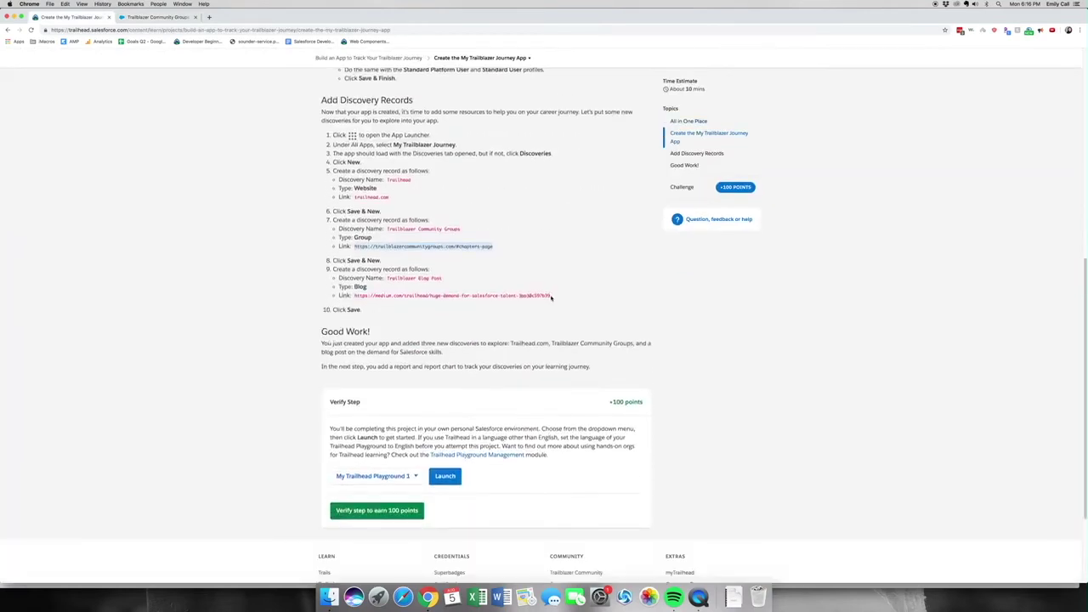
{"action": "left_click", "coordinate": [378, 295]}
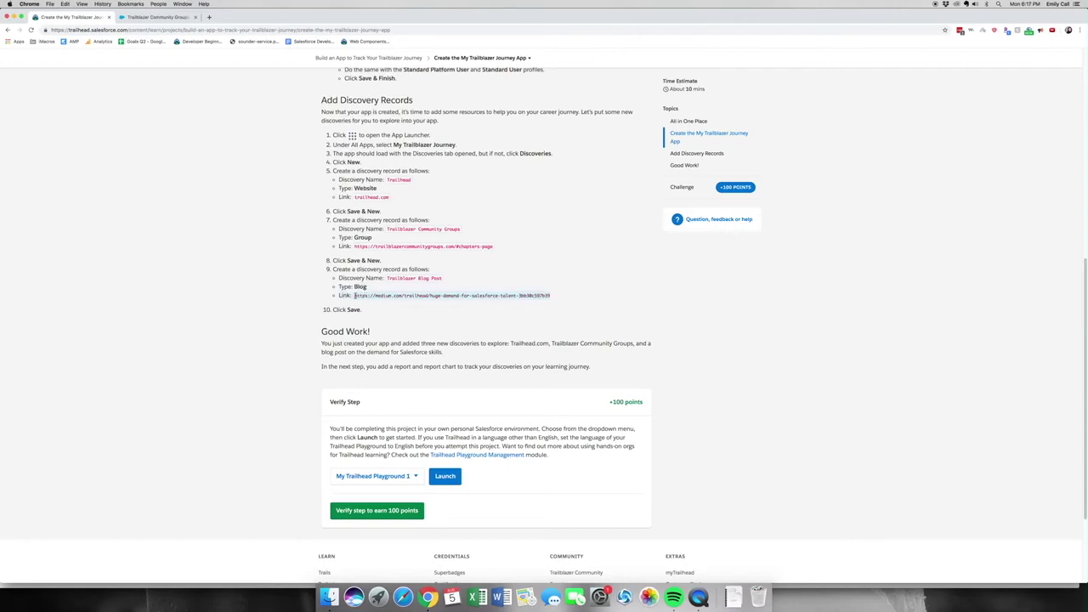
{"action": "left_click", "coordinate": [134, 21]}
{"action": "key", "text": "super+v"}
{"action": "left_click", "coordinate": [676, 397]}
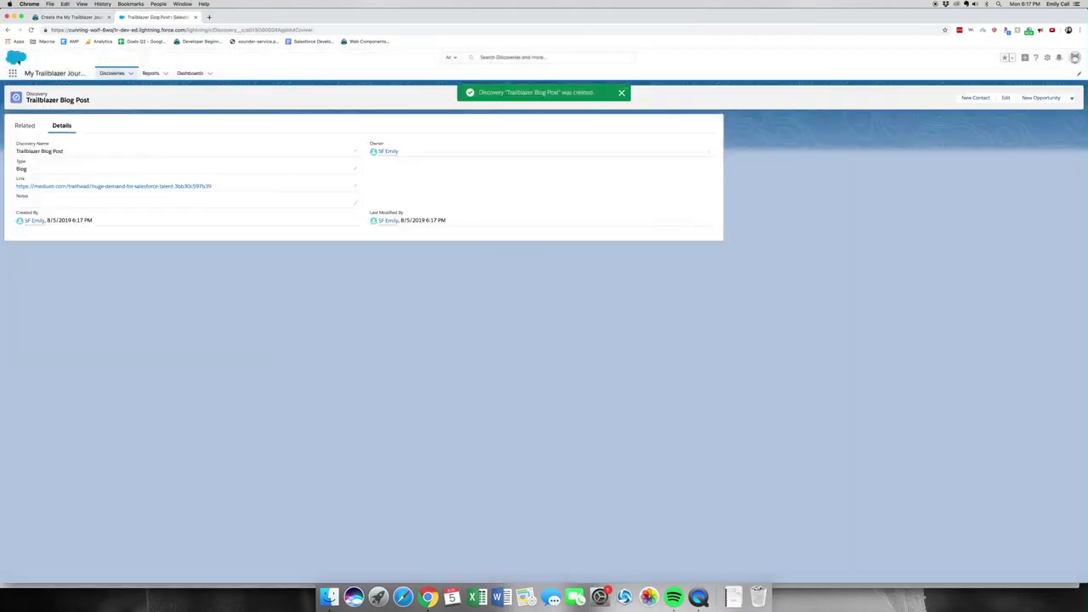
- Return to the Trailhead project page and verify the Create the My Trailblazer Journey App step
{"action": "left_click", "coordinate": [40, 19]}
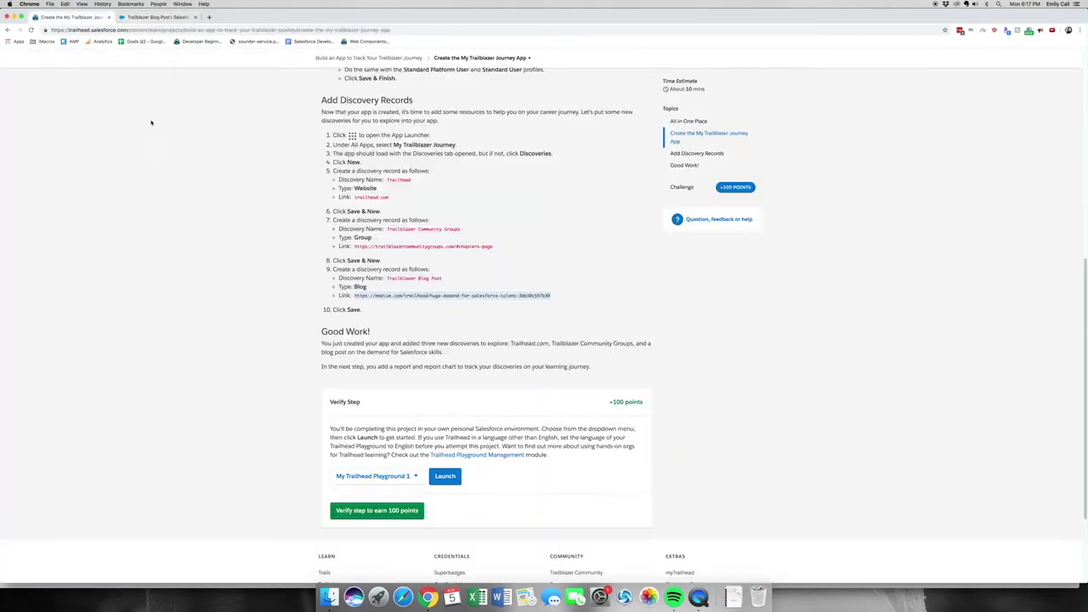
{"action": "scroll", "coordinate": [416, 256], "scroll_direction": "down", "scroll_amount": 2}
{"action": "scroll", "coordinate": [418, 258], "scroll_direction": "up", "scroll_amount": 4}
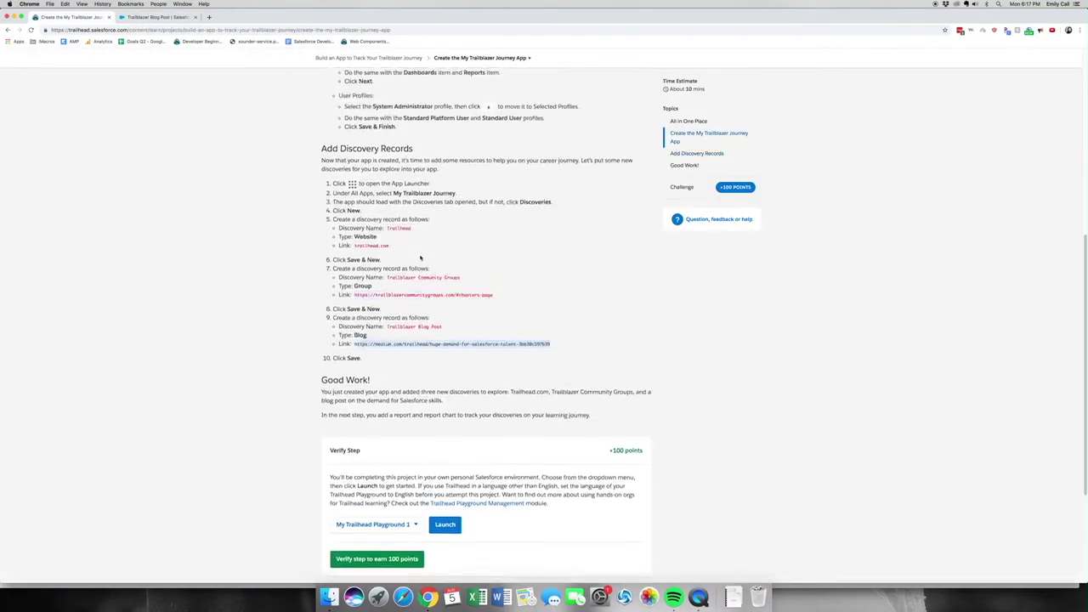
{"action": "scroll", "coordinate": [425, 276], "scroll_direction": "down", "scroll_amount": 3}
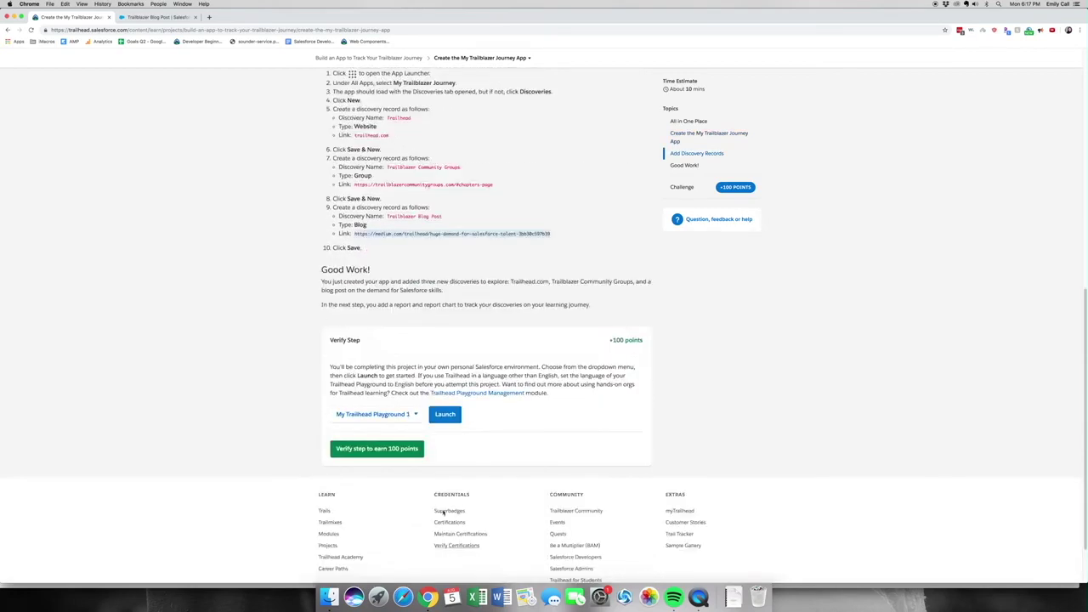
{"action": "left_click", "coordinate": [418, 450]}
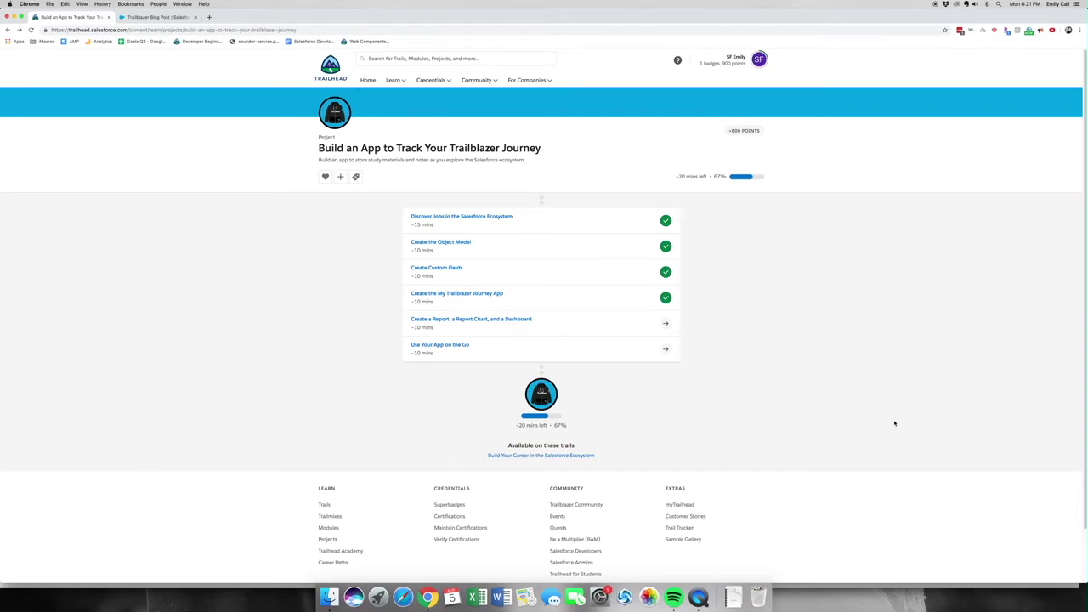
- Open the project unit Create a Report, a Report Chart, and a Dashboard and read through its instructions
{"action": "left_click", "coordinate": [481, 320]}
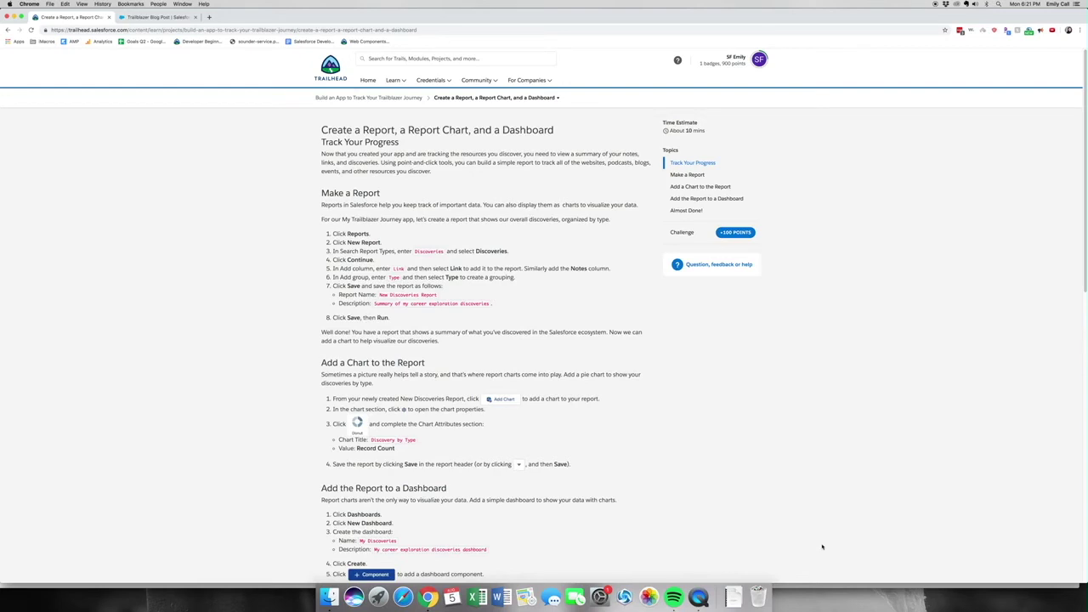
{"action": "scroll", "coordinate": [442, 458], "scroll_direction": "down", "scroll_amount": 5}
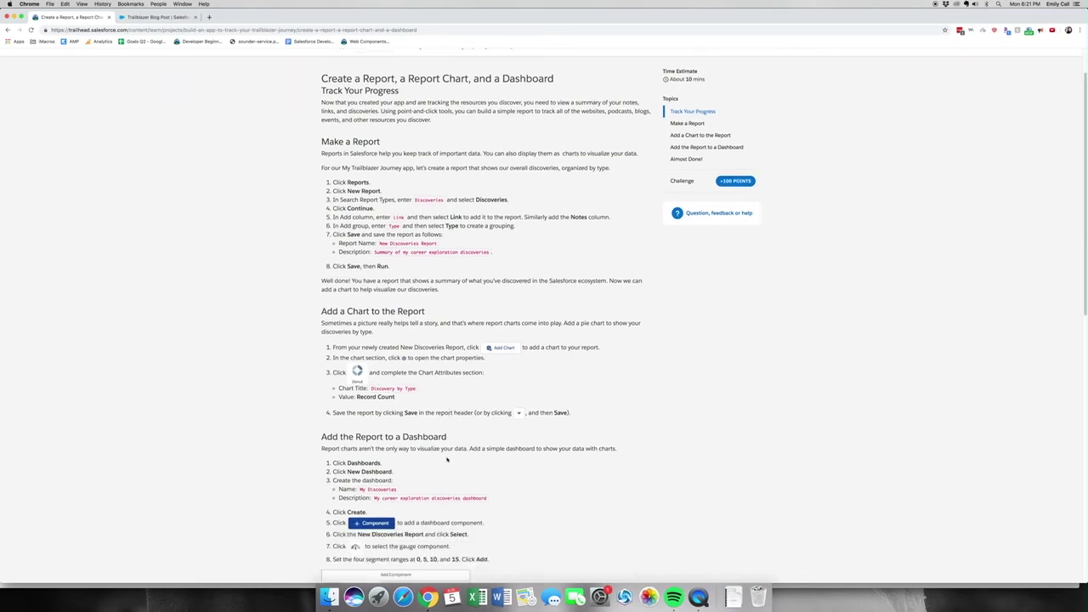
{"action": "scroll", "coordinate": [429, 465], "scroll_direction": "down", "scroll_amount": 3}
{"action": "scroll", "coordinate": [429, 463], "scroll_direction": "up", "scroll_amount": 4}
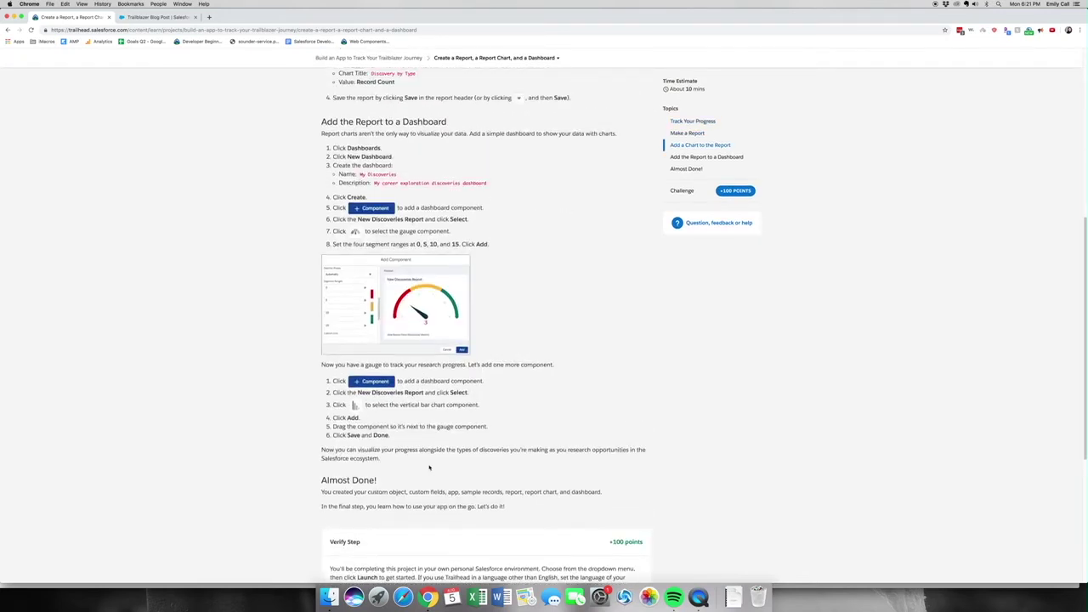
{"action": "scroll", "coordinate": [429, 459], "scroll_direction": "up", "scroll_amount": 4}
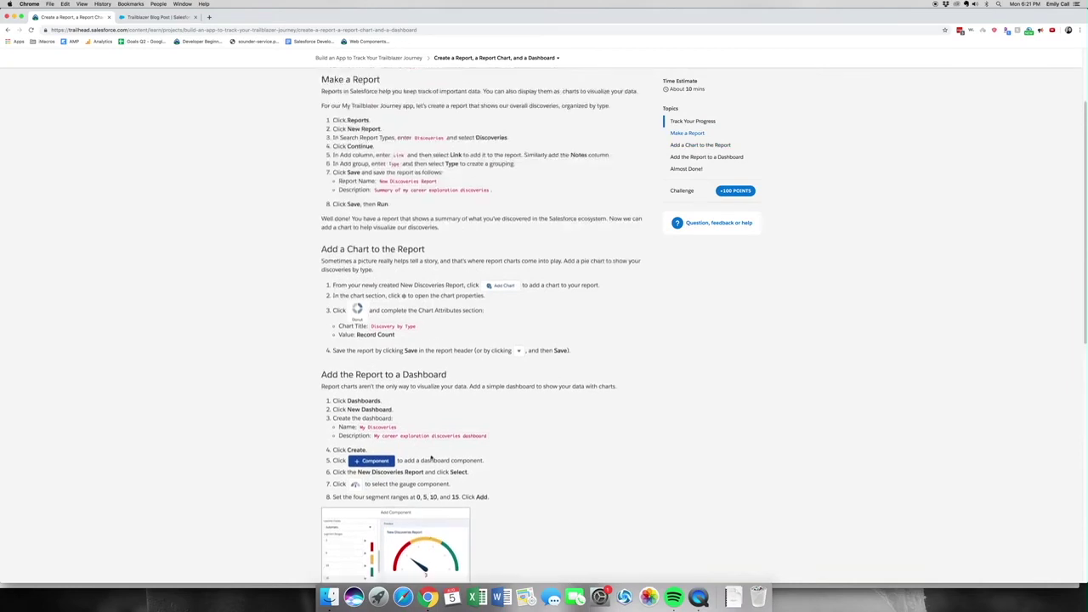
- Start a new report in the My Trailblazer Journey app using the Discoveries report type
{"action": "left_click", "coordinate": [158, 17]}
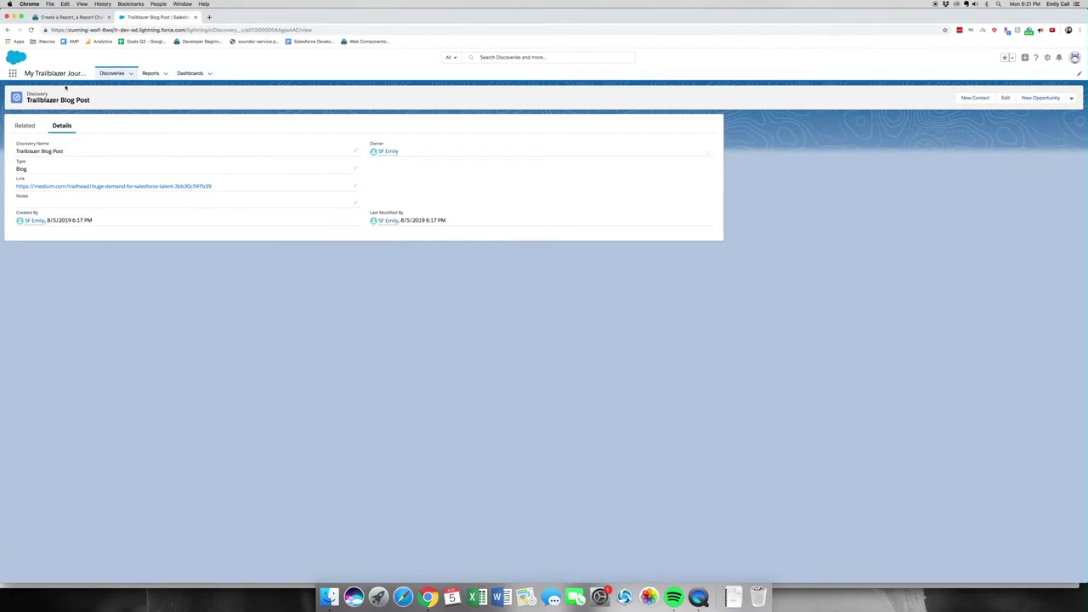
{"action": "left_click", "coordinate": [150, 73]}
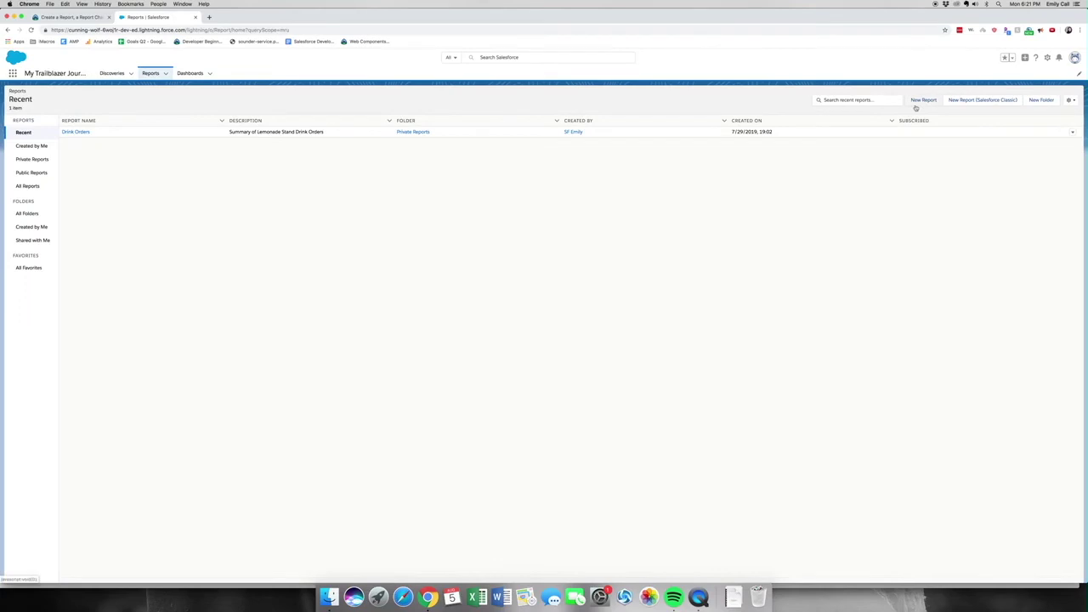
{"action": "left_click", "coordinate": [916, 103]}
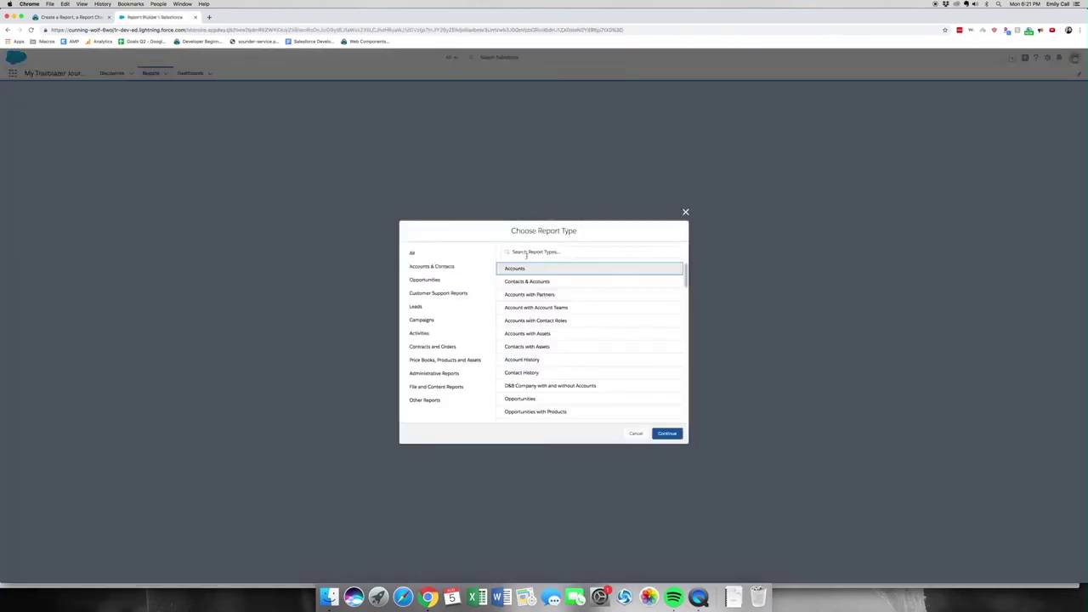
{"action": "left_click", "coordinate": [524, 254]}
{"action": "type", "text": "D"}
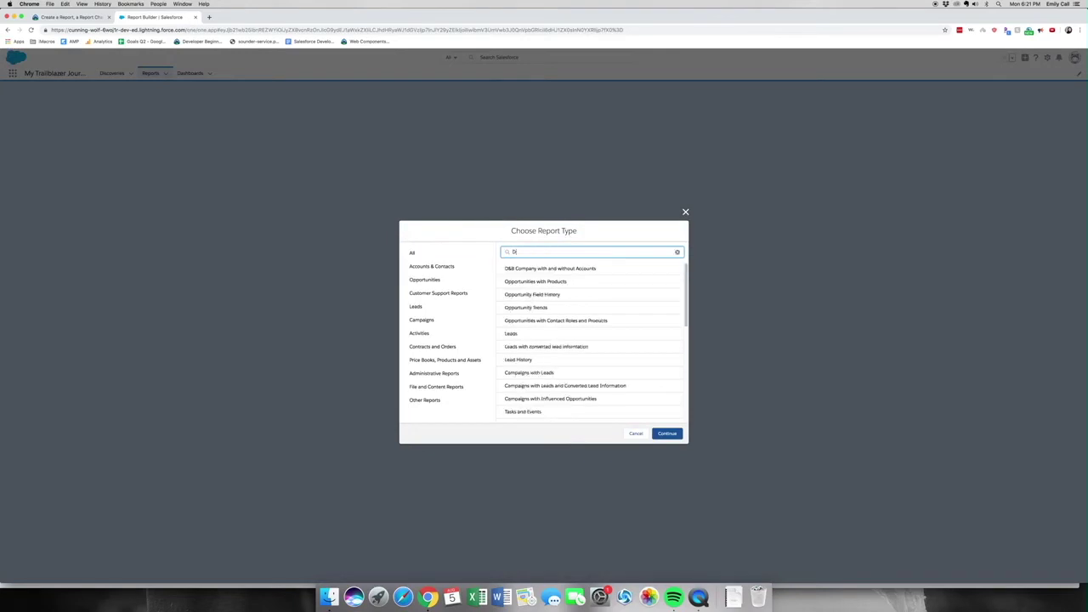
{"action": "type", "text": "is"}
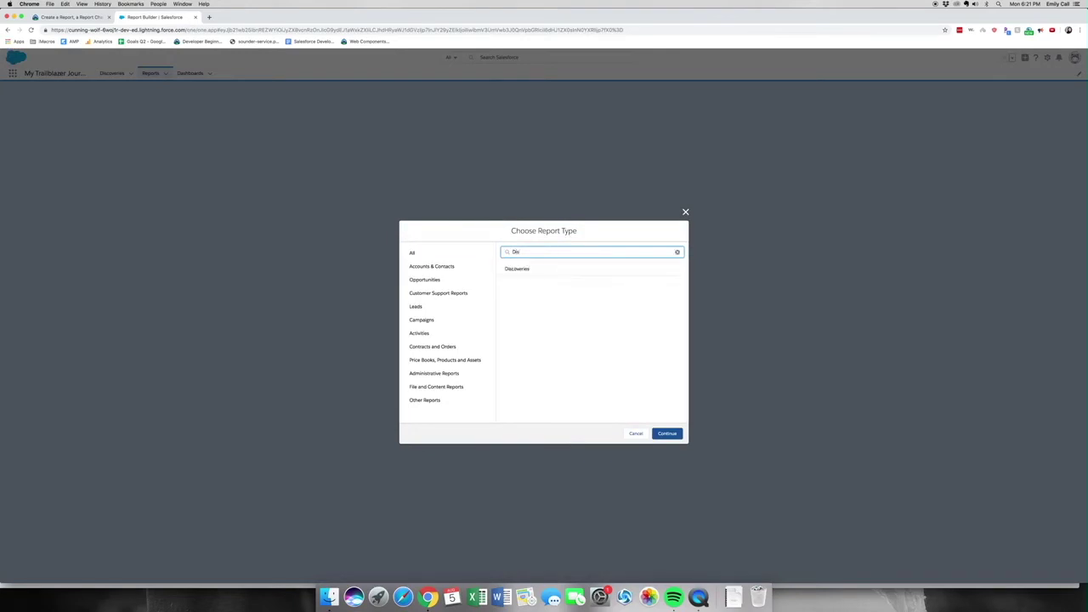
{"action": "left_click", "coordinate": [552, 269]}
{"action": "left_click", "coordinate": [668, 434]}
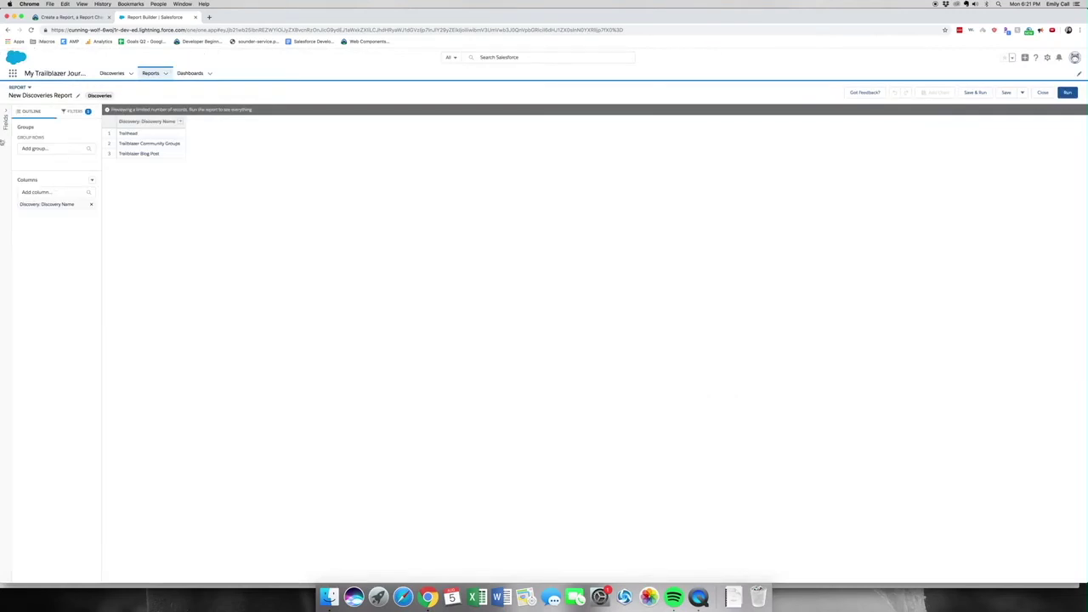
- Add the Link, Type and Notes fields as report columns and group the rows by Type
{"action": "left_click", "coordinate": [5, 124]}
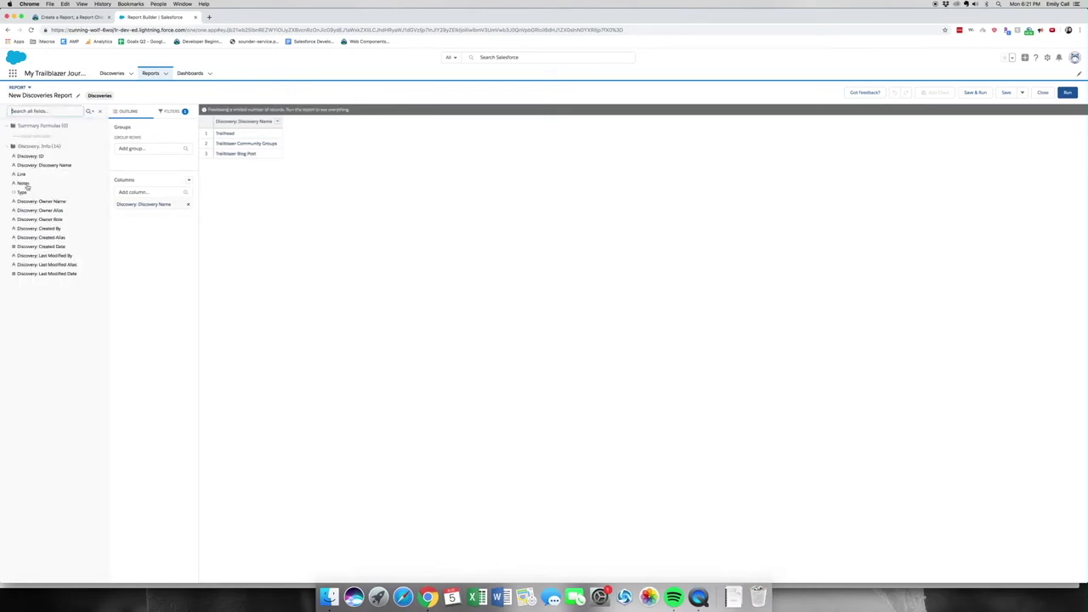
{"action": "left_click", "coordinate": [27, 176]}
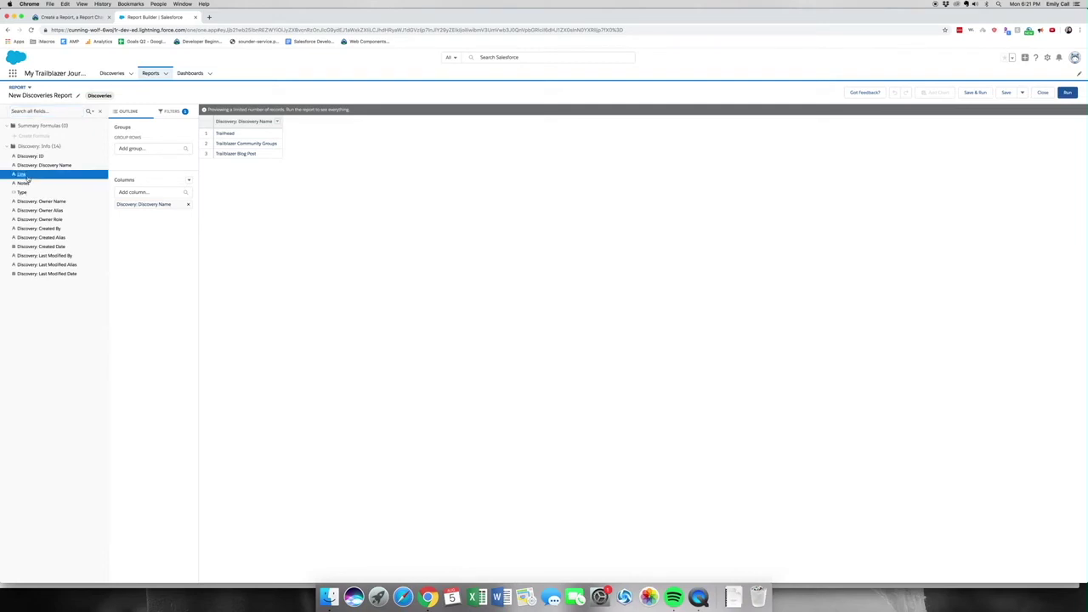
{"action": "double_click", "coordinate": [34, 178]}
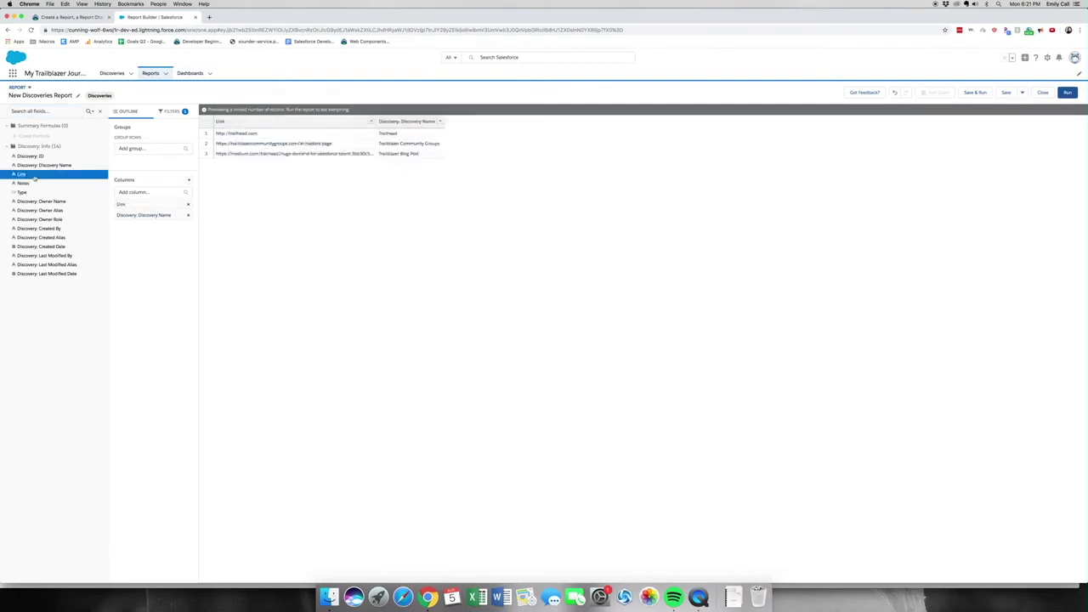
{"action": "double_click", "coordinate": [21, 193]}
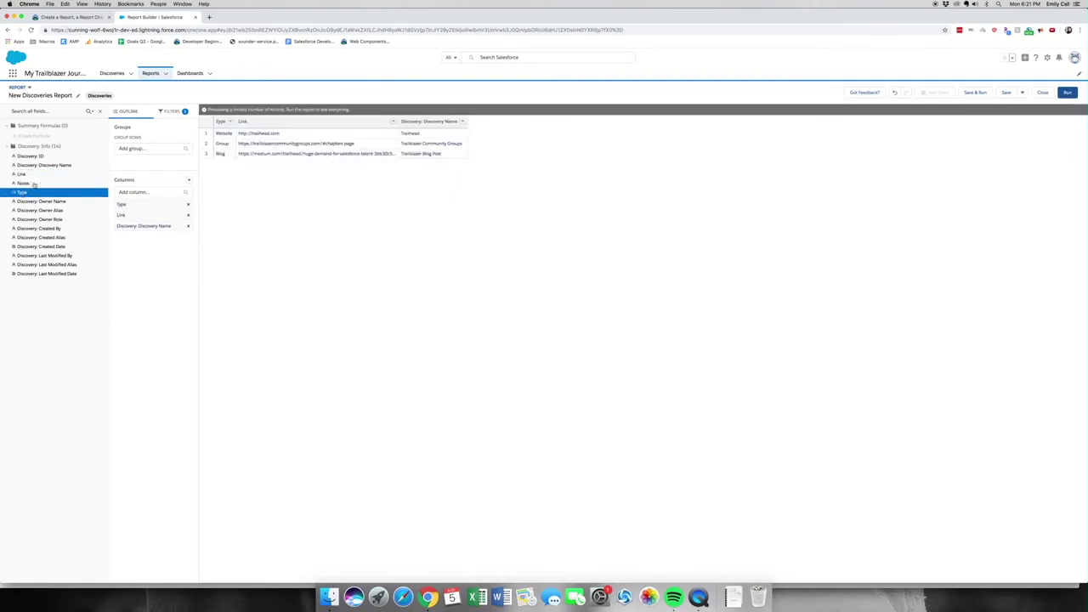
{"action": "double_click", "coordinate": [34, 184]}
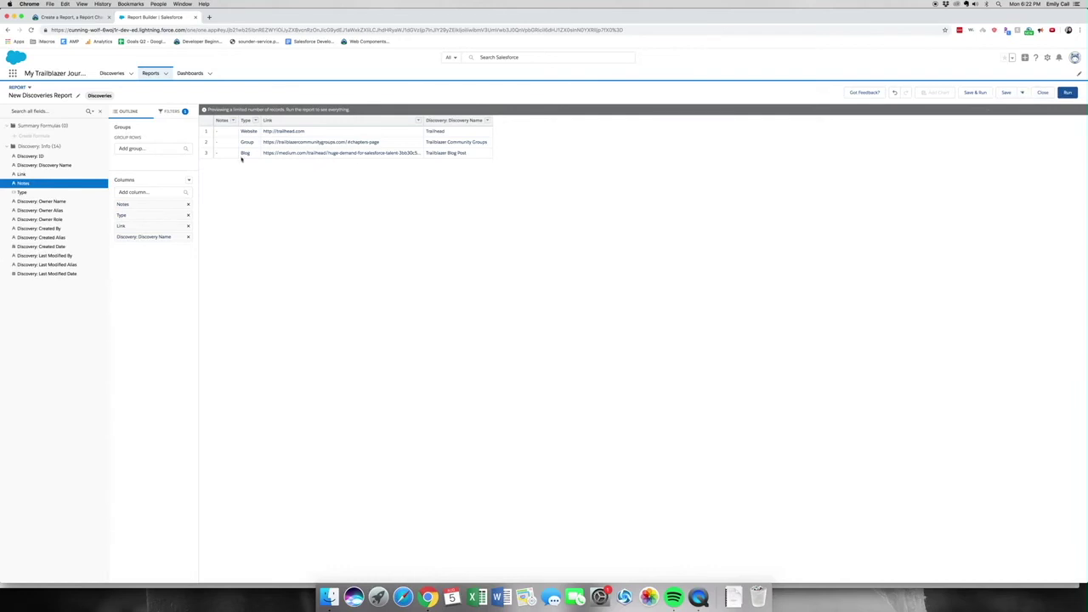
{"action": "left_click", "coordinate": [163, 150]}
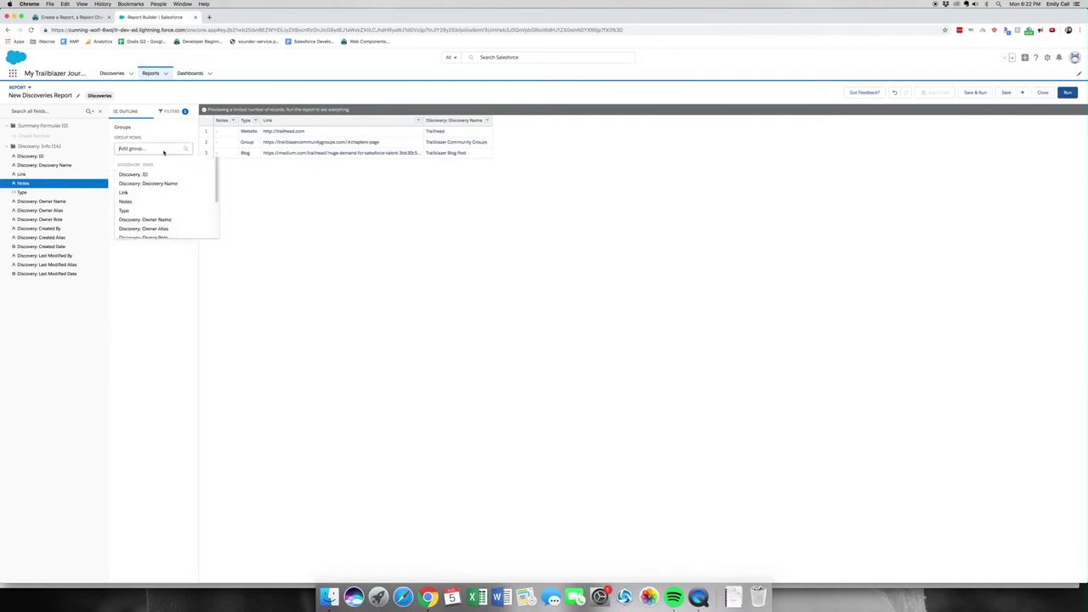
{"action": "left_click", "coordinate": [146, 210]}
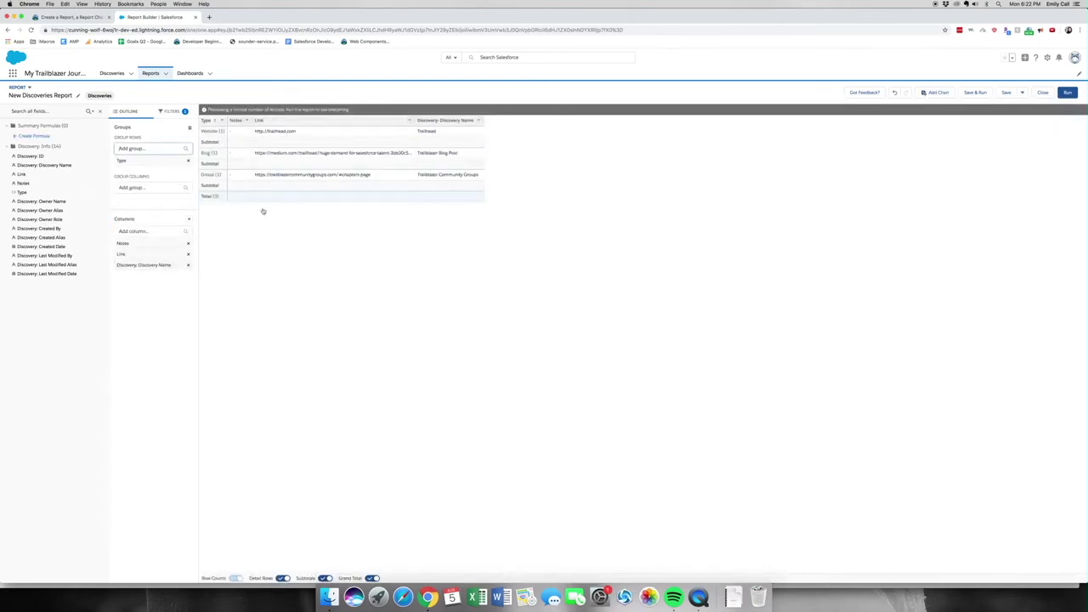
- Save the report as New Discoveries Report with the description "Summary of my career exploration discoveries", and run it
{"action": "left_click", "coordinate": [1021, 93]}
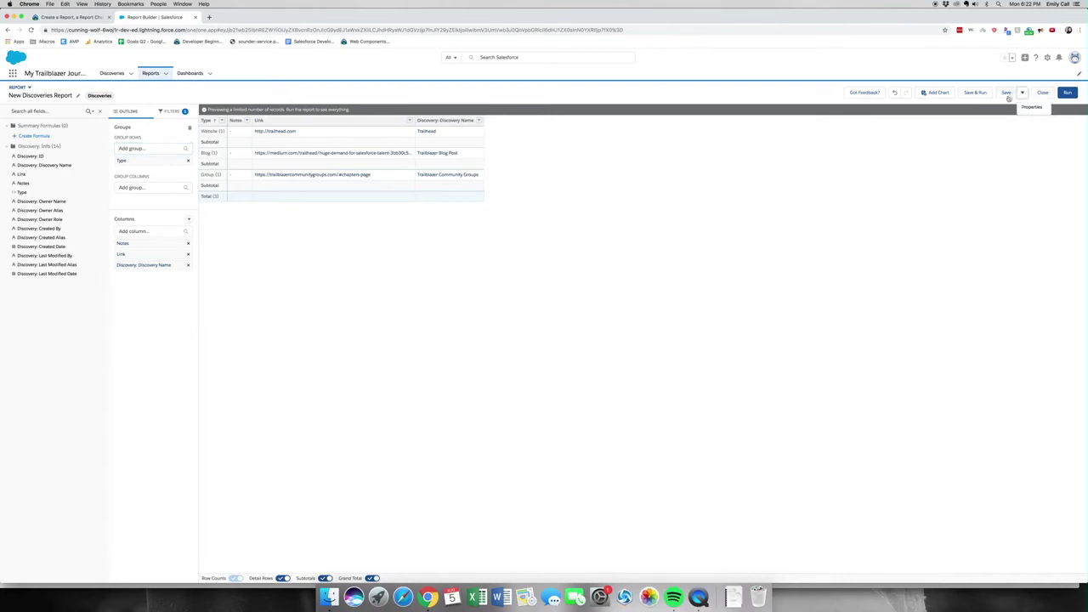
{"action": "left_click", "coordinate": [1006, 93]}
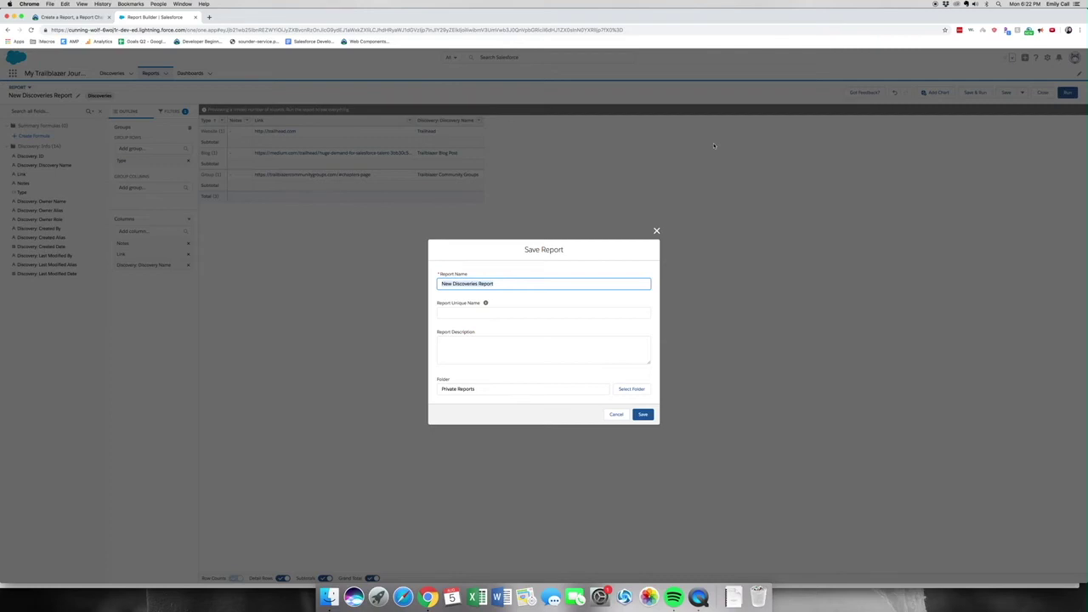
{"action": "type", "text": "New Discoveries Report"}
{"action": "key", "text": "Tab"}
{"action": "left_click", "coordinate": [544, 348]}
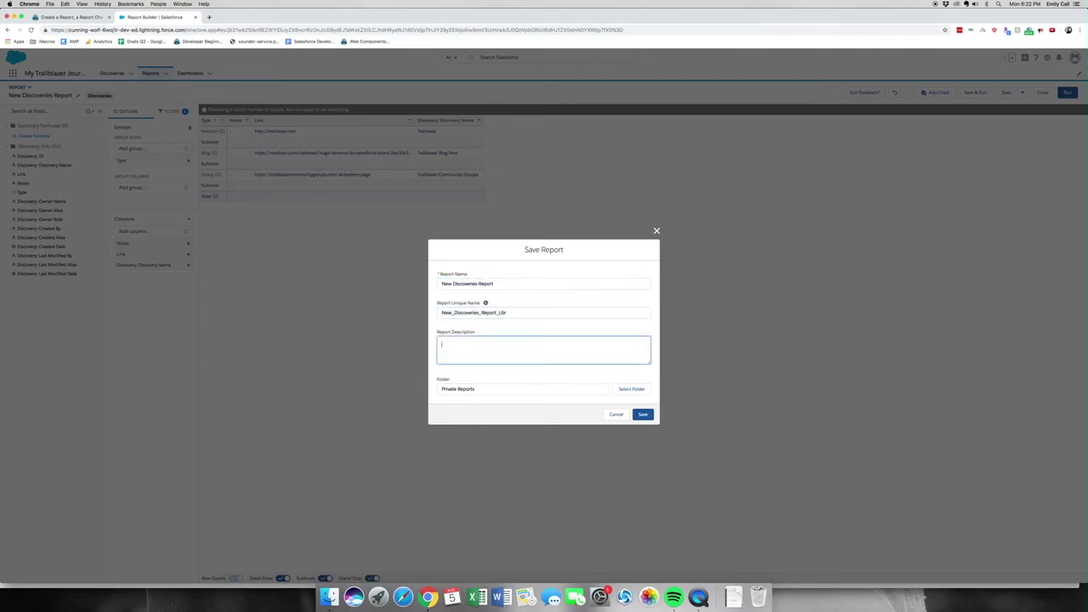
{"action": "type", "text": "Summary of m"}
{"action": "type", "text": "y car"}
{"action": "type", "text": "eer ex"}
{"action": "type", "text": "plo"}
{"action": "type", "text": "ratio"}
{"action": "type", "text": "n o"}
{"action": "type", "text": "iscoverie"}
{"action": "type", "text": "s"}
{"action": "left_click", "coordinate": [642, 414]}
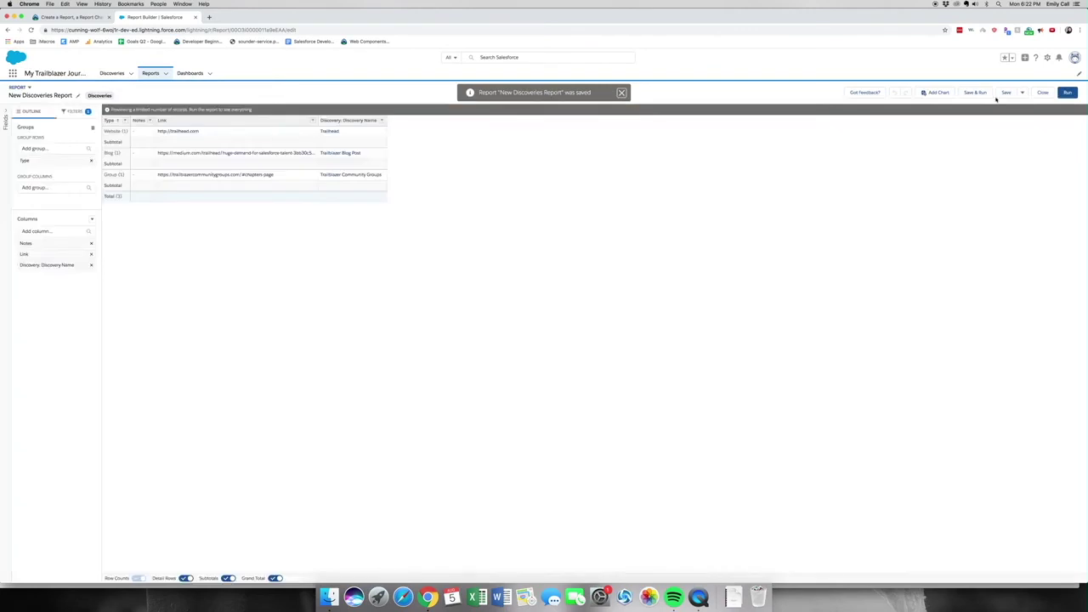
{"action": "left_click", "coordinate": [1067, 92]}
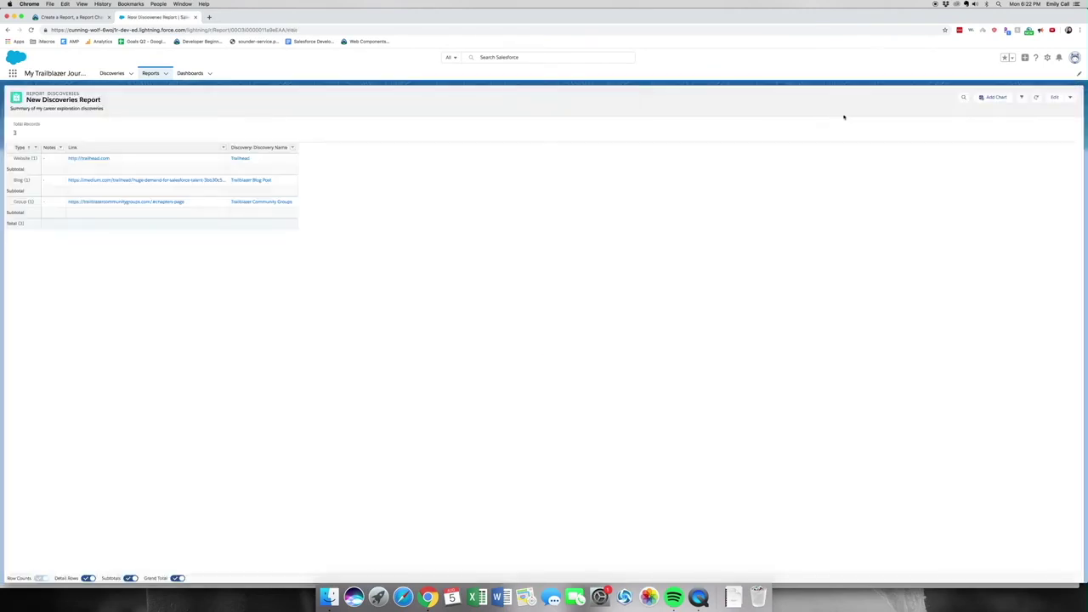
- Add a chart to the report, display it as a donut and title it "Discoveries by Type"
{"action": "left_click", "coordinate": [1001, 101]}
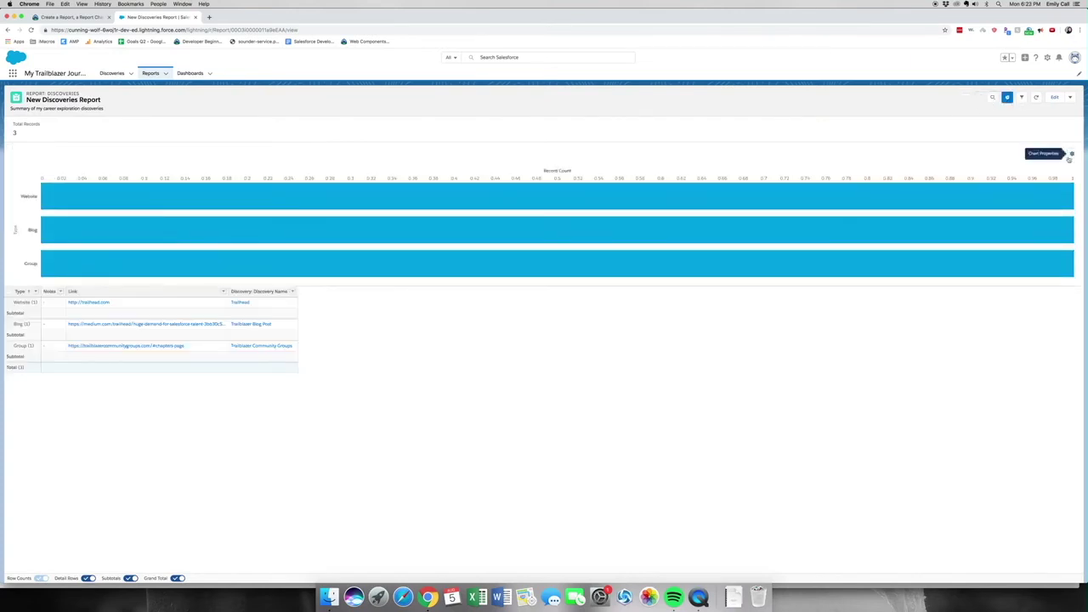
{"action": "left_click", "coordinate": [1071, 153]}
{"action": "left_click", "coordinate": [1011, 223]}
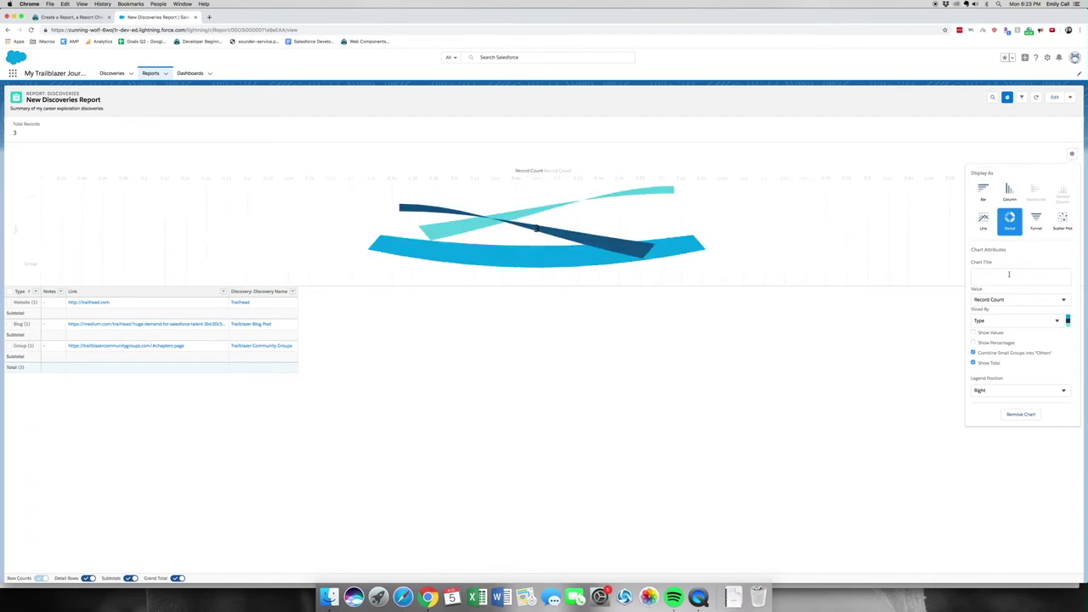
{"action": "left_click", "coordinate": [1007, 276]}
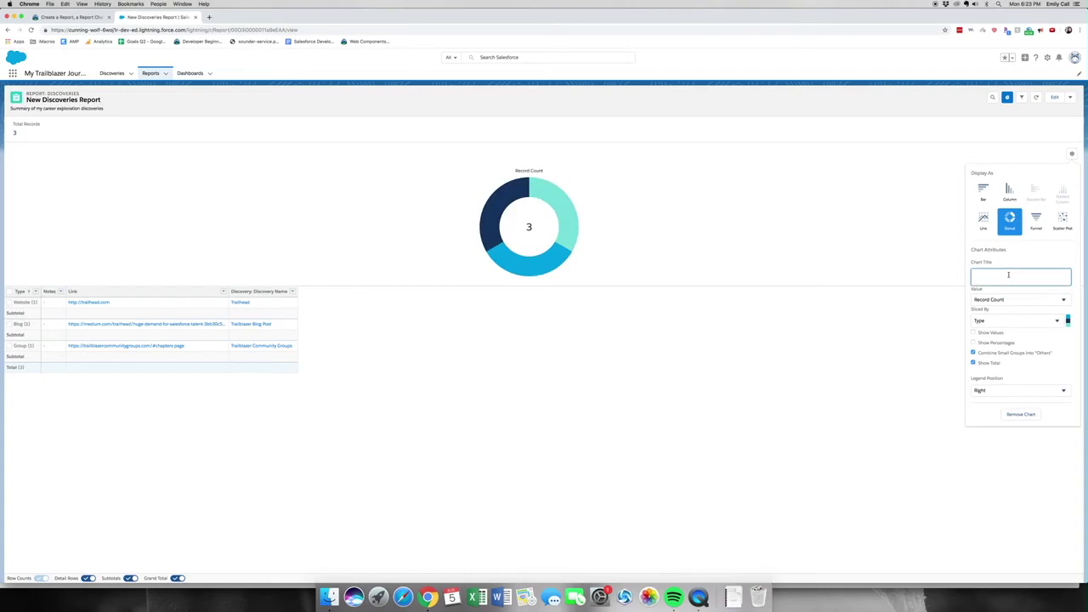
{"action": "type", "text": "Discoveries by Type"}
{"action": "left_click", "coordinate": [1060, 138]}
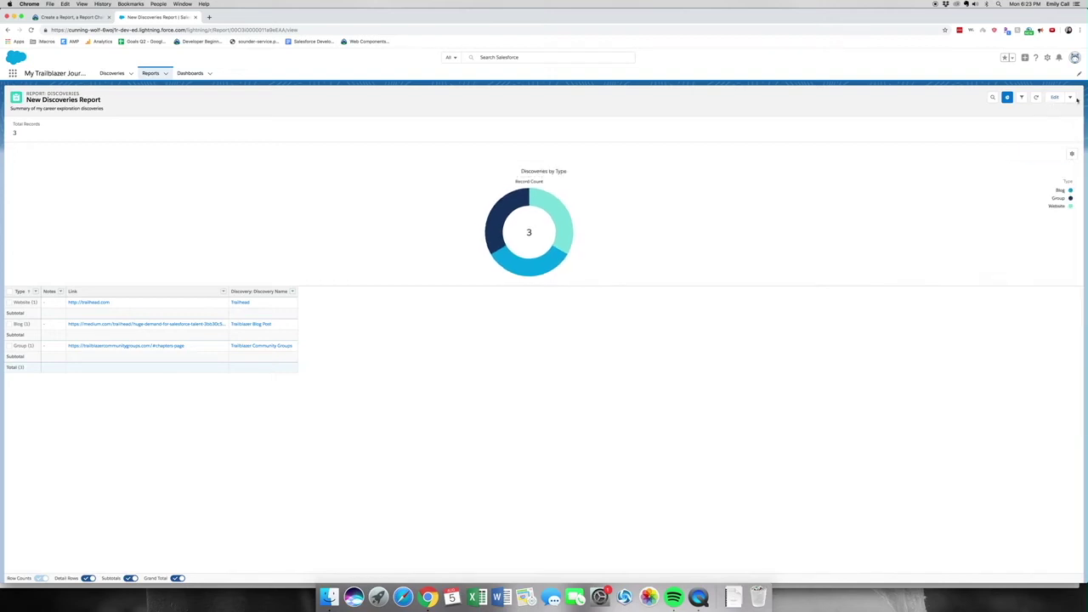
- Save the report with its new donut chart
{"action": "left_click", "coordinate": [1070, 97]}
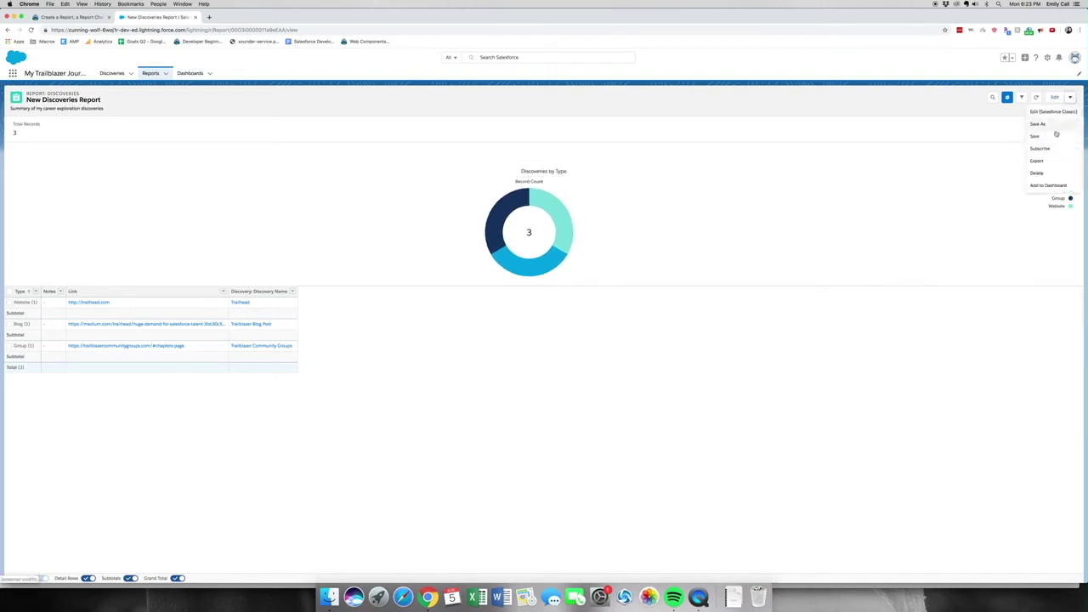
{"action": "left_click", "coordinate": [1054, 136]}
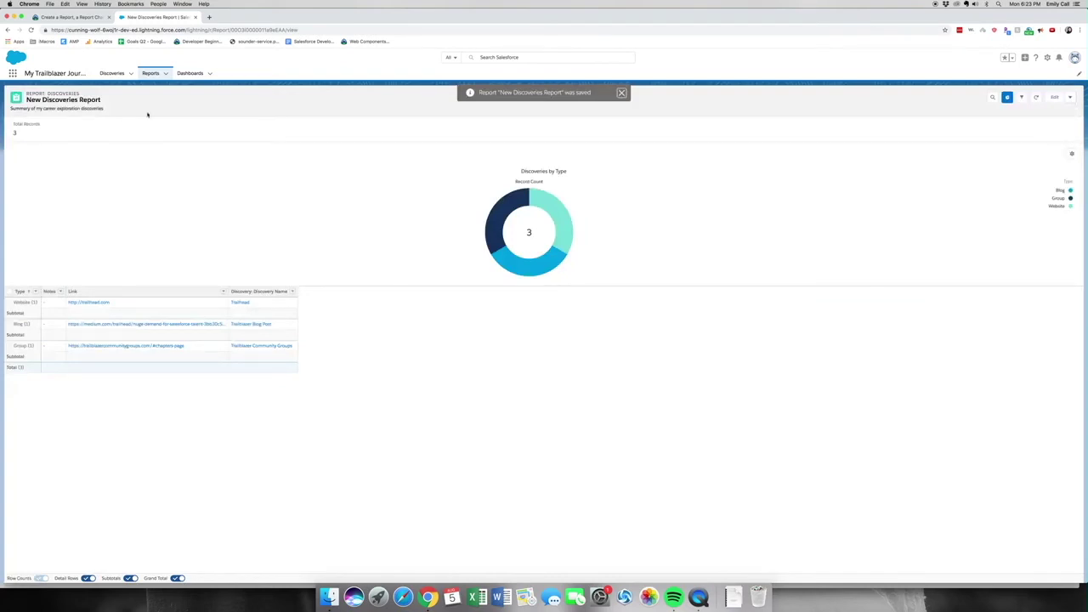
- Create a dashboard named My Discoveries with the description "My career exploration discoveries dashboard"
{"action": "left_click", "coordinate": [190, 74]}
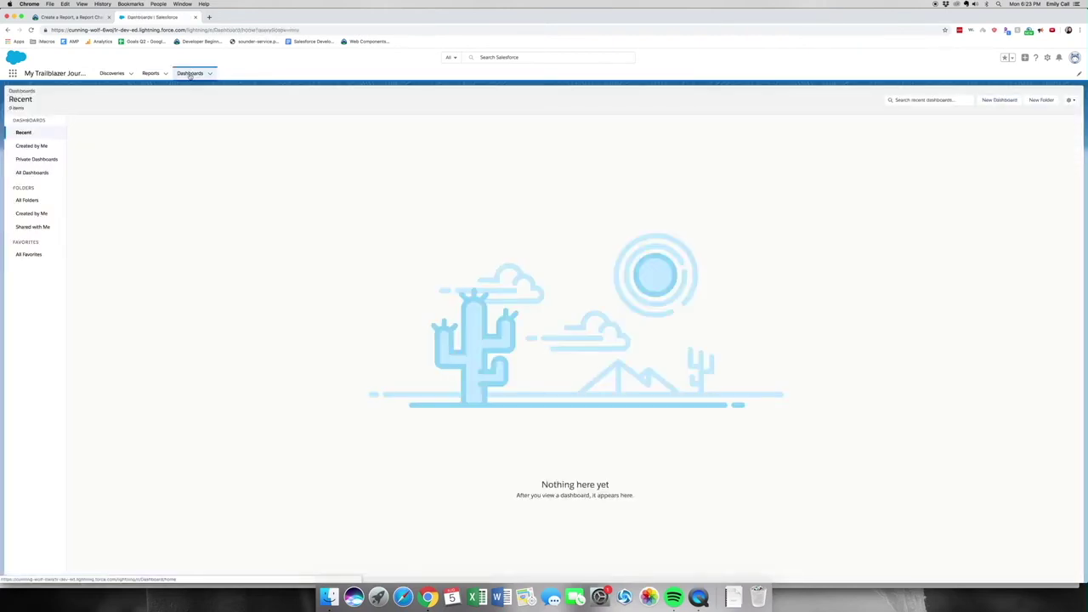
{"action": "left_click", "coordinate": [982, 102]}
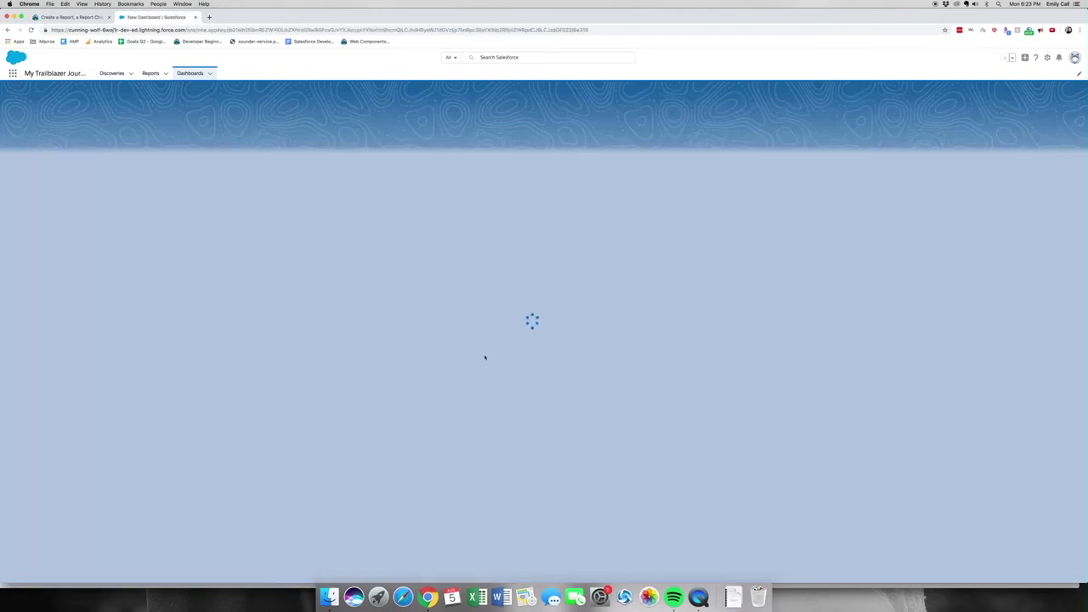
{"action": "type", "text": "My Dis"}
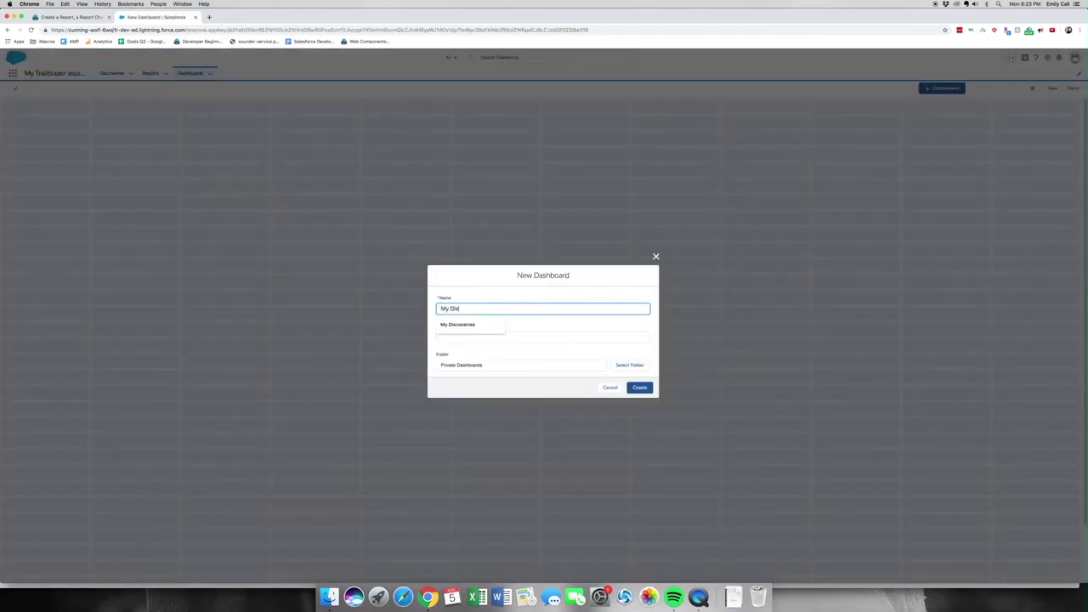
{"action": "type", "text": "coveries"}
{"action": "key", "text": "Tab"}
{"action": "type", "text": "M"}
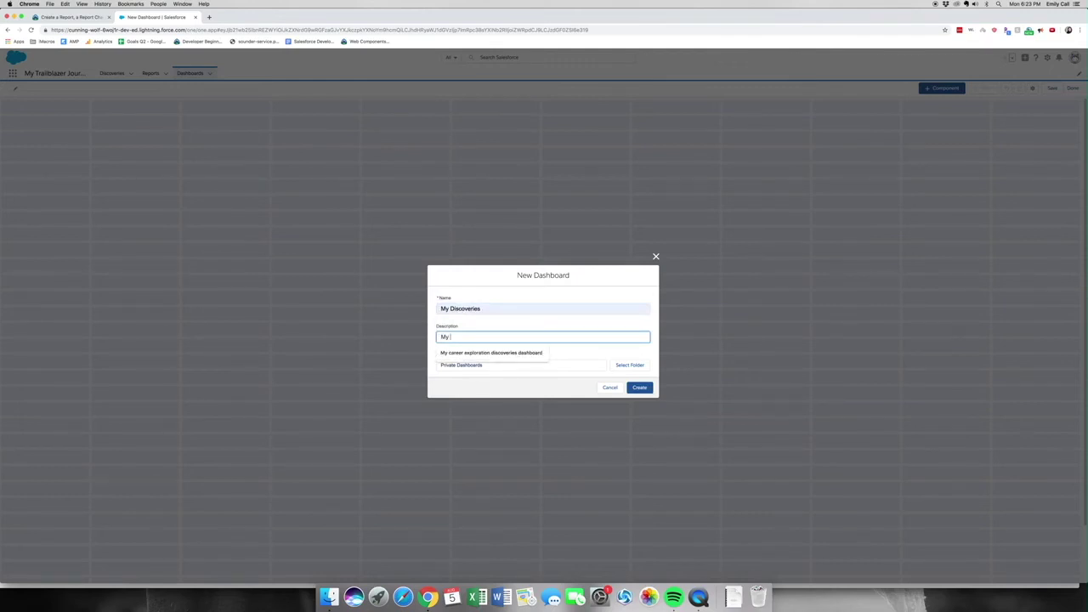
{"action": "key", "text": "Down"}
{"action": "key", "text": "Return"}
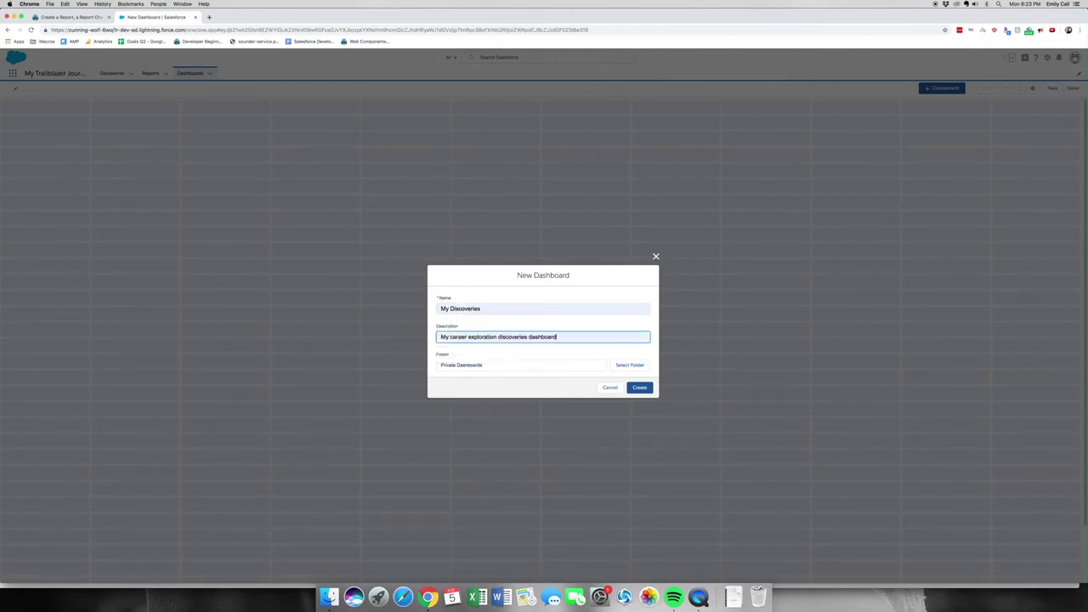
{"action": "left_click", "coordinate": [639, 387]}
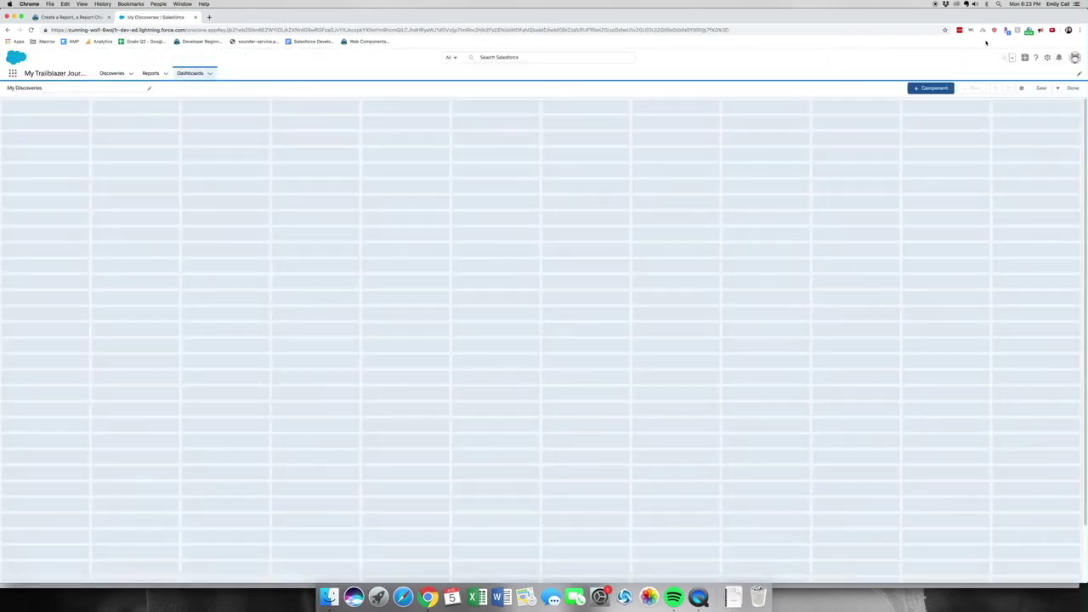
- Start a dashboard component based on New Discoveries Report and display it as a gauge
{"action": "left_click", "coordinate": [934, 92]}
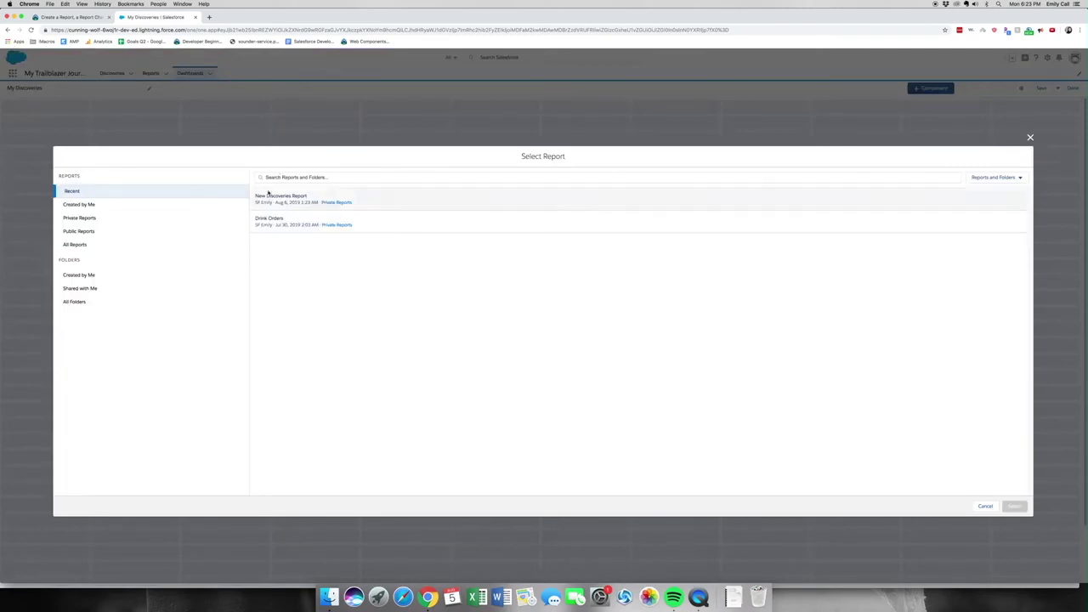
{"action": "left_click", "coordinate": [340, 199]}
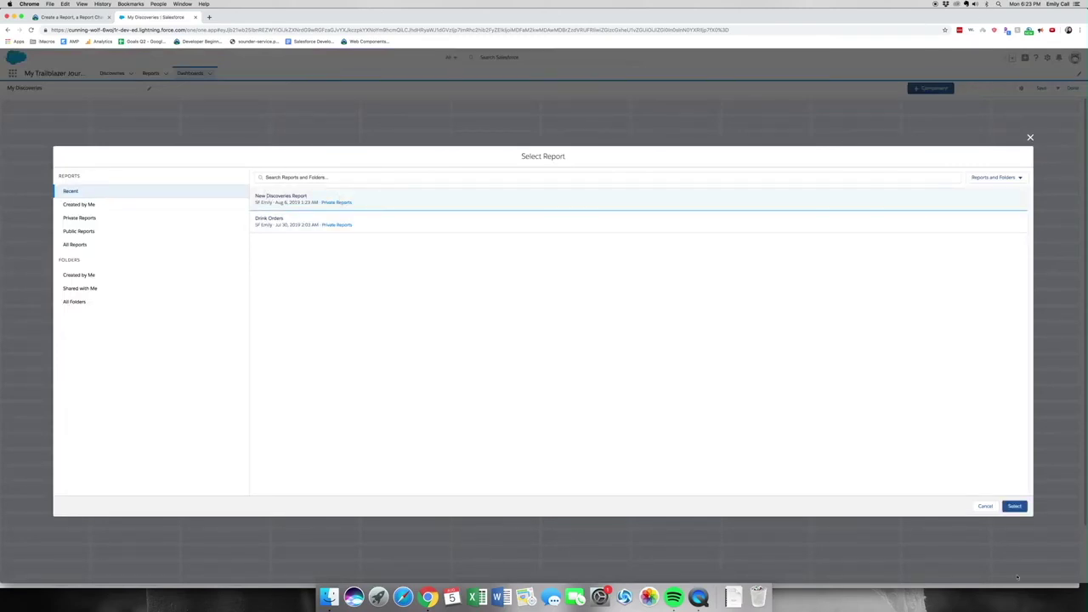
{"action": "left_click", "coordinate": [1015, 505]}
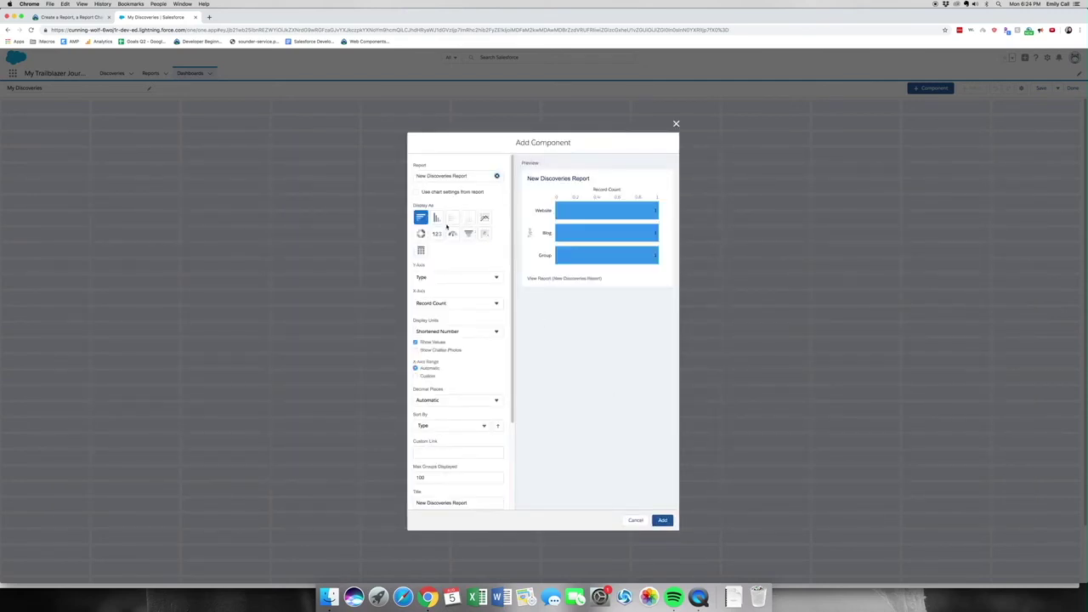
{"action": "left_click", "coordinate": [452, 234]}
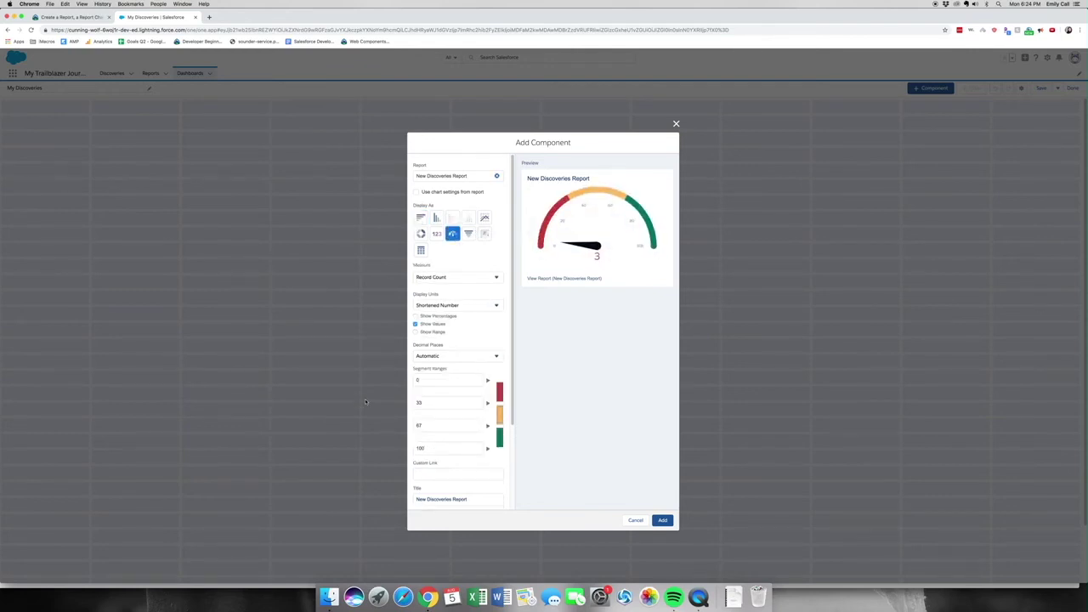
- Set the gauge's upper segment range values to 5, 10 and 15, and add the component to the dashboard
{"action": "double_click", "coordinate": [465, 401]}
{"action": "type", "text": "5"}
{"action": "key", "text": "Tab"}
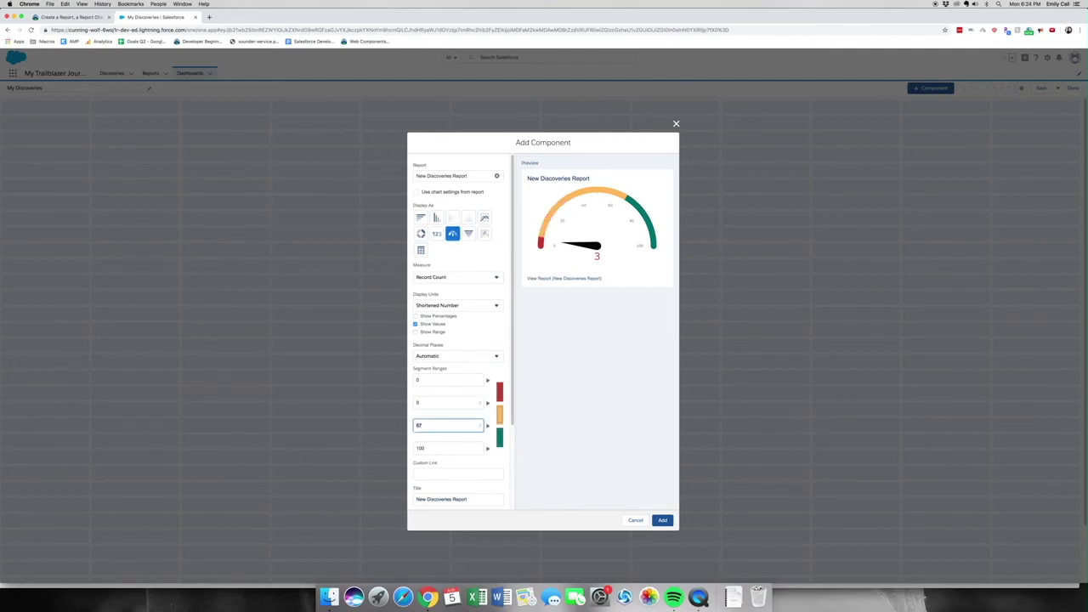
{"action": "type", "text": "10"}
{"action": "key", "text": "Tab"}
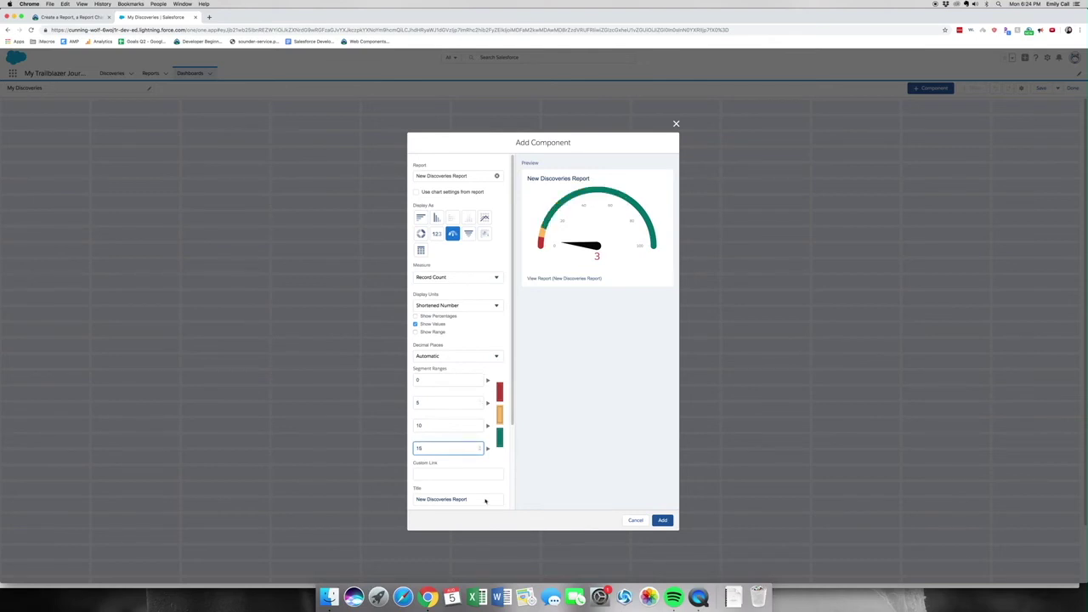
{"action": "type", "text": "15"}
{"action": "left_click", "coordinate": [508, 464]}
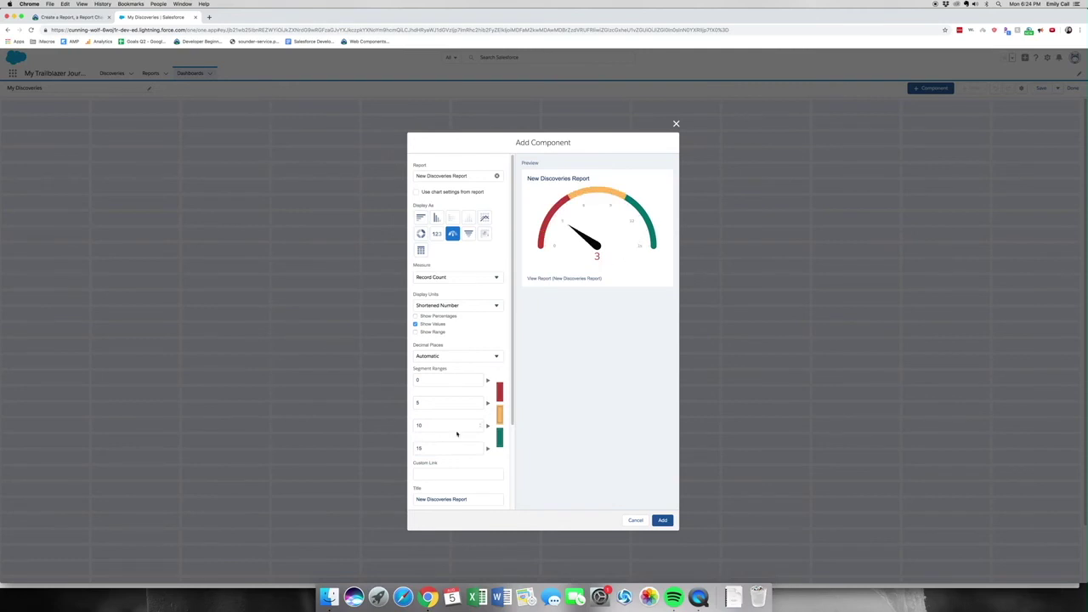
{"action": "left_click", "coordinate": [662, 520]}
{"action": "left_click", "coordinate": [662, 520]}
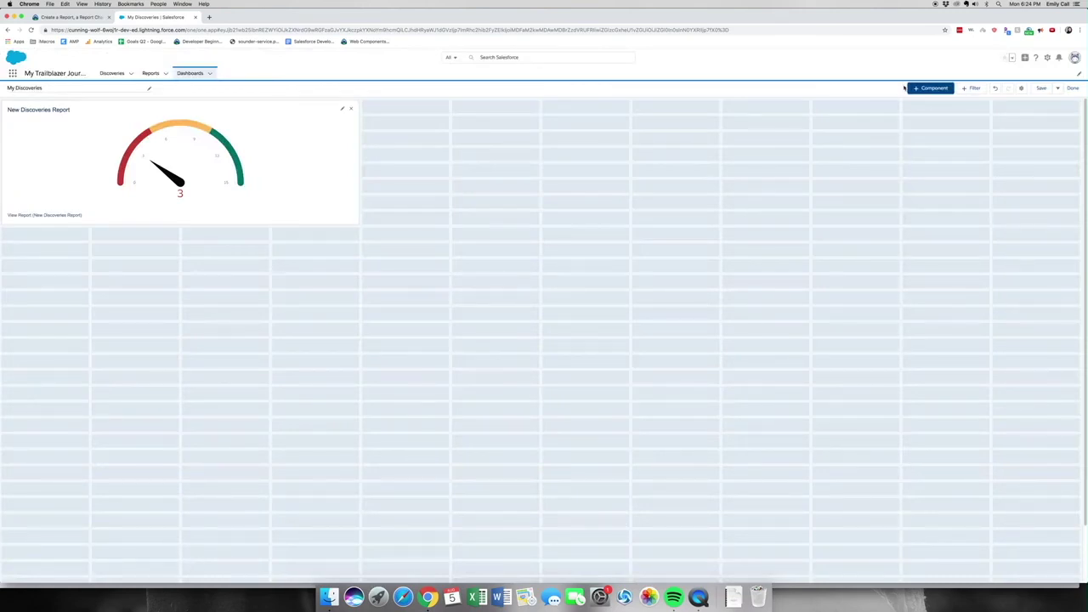
- Add a second dashboard component based on New Discoveries Report, displayed as a vertical bar chart
{"action": "left_click", "coordinate": [922, 88]}
{"action": "left_click", "coordinate": [297, 201]}
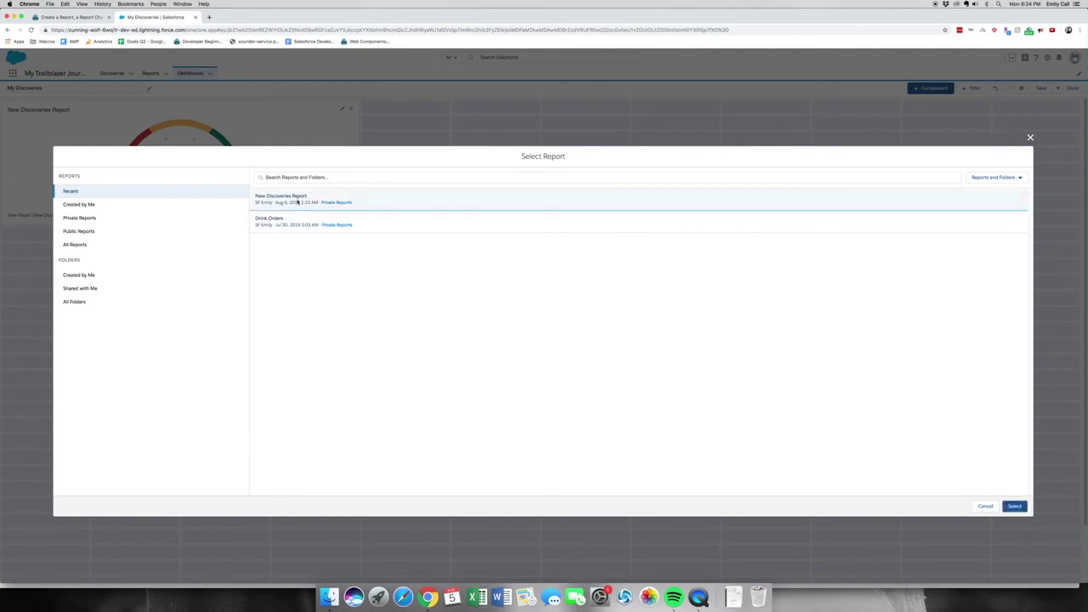
{"action": "left_click", "coordinate": [1015, 507]}
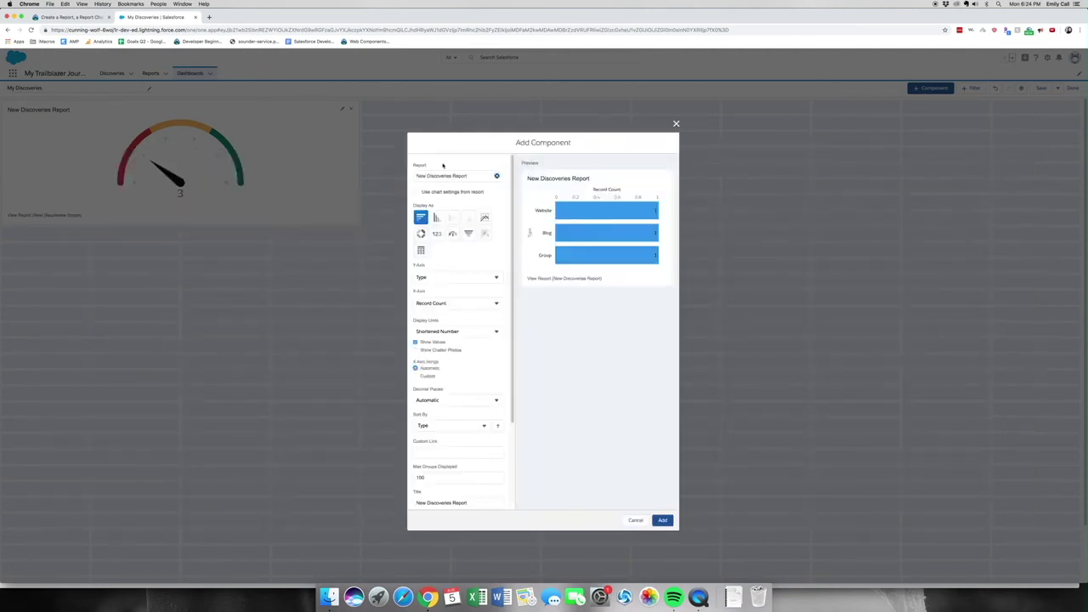
{"action": "left_click", "coordinate": [436, 217]}
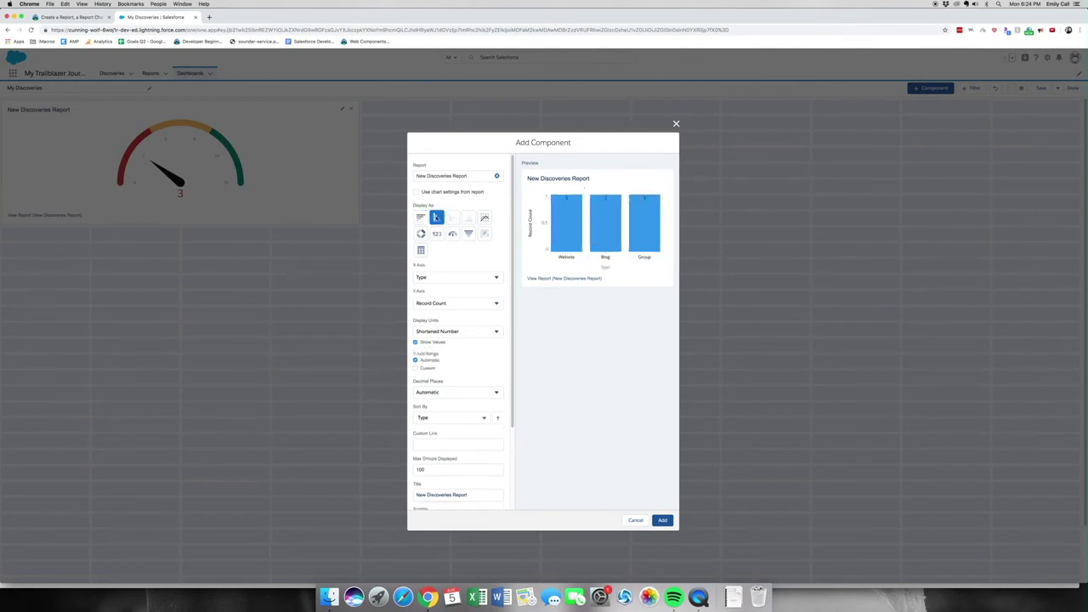
{"action": "mouse_move", "coordinate": [593, 242]}
{"action": "left_click", "coordinate": [665, 520]}
- Move the bar chart component beside the gauge component, aligned with the dashboard's first row
{"action": "left_click_drag", "start_coordinate": [137, 239], "coordinate": [484, 125]}
{"action": "left_click_drag", "start_coordinate": [145, 247], "coordinate": [471, 107]}
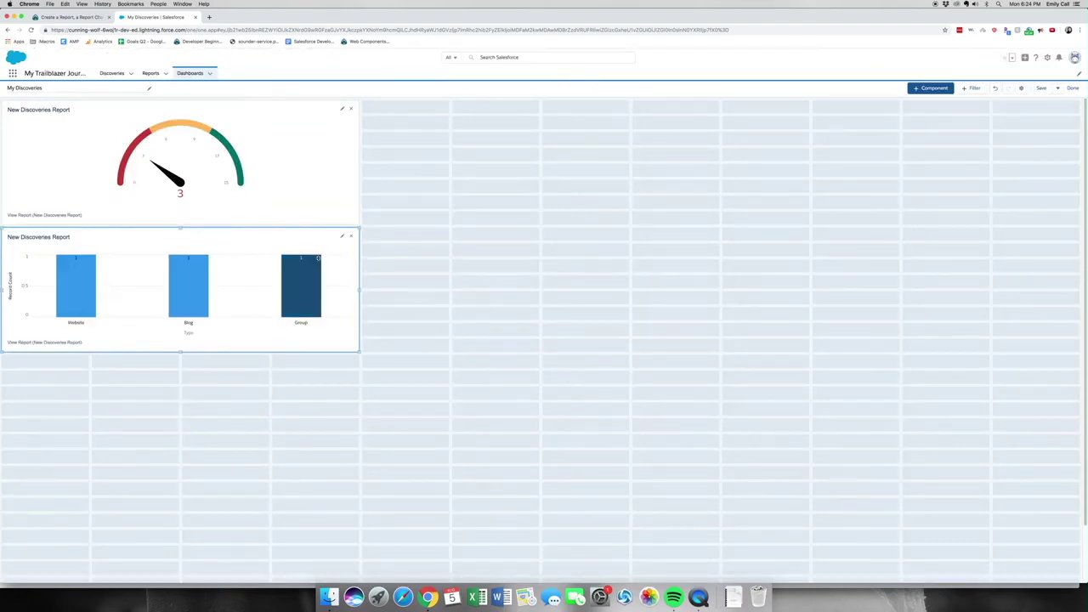
{"action": "left_click_drag", "start_coordinate": [170, 235], "coordinate": [532, 105]}
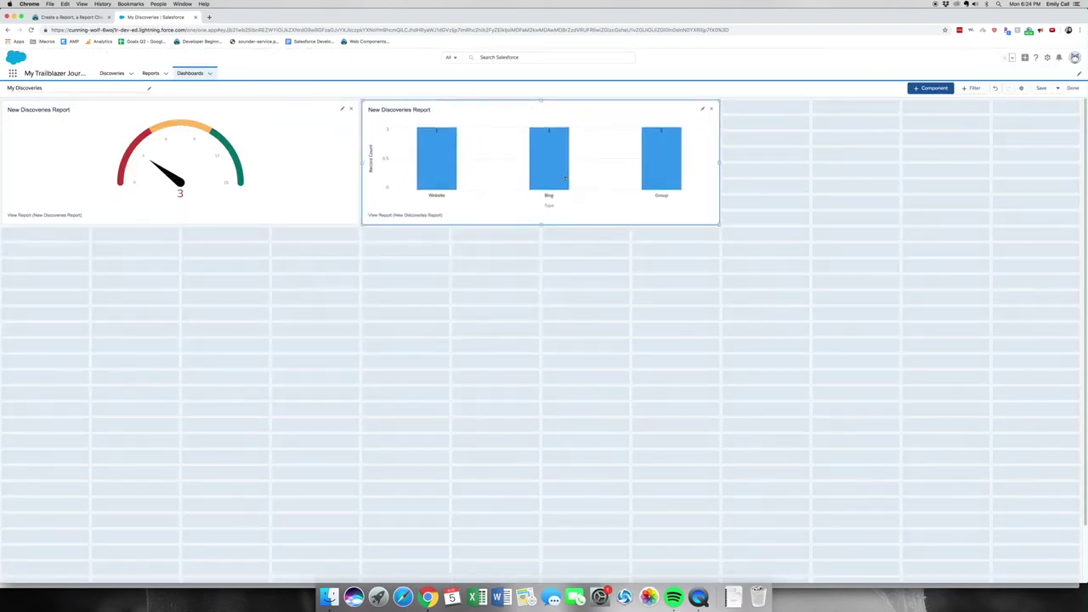
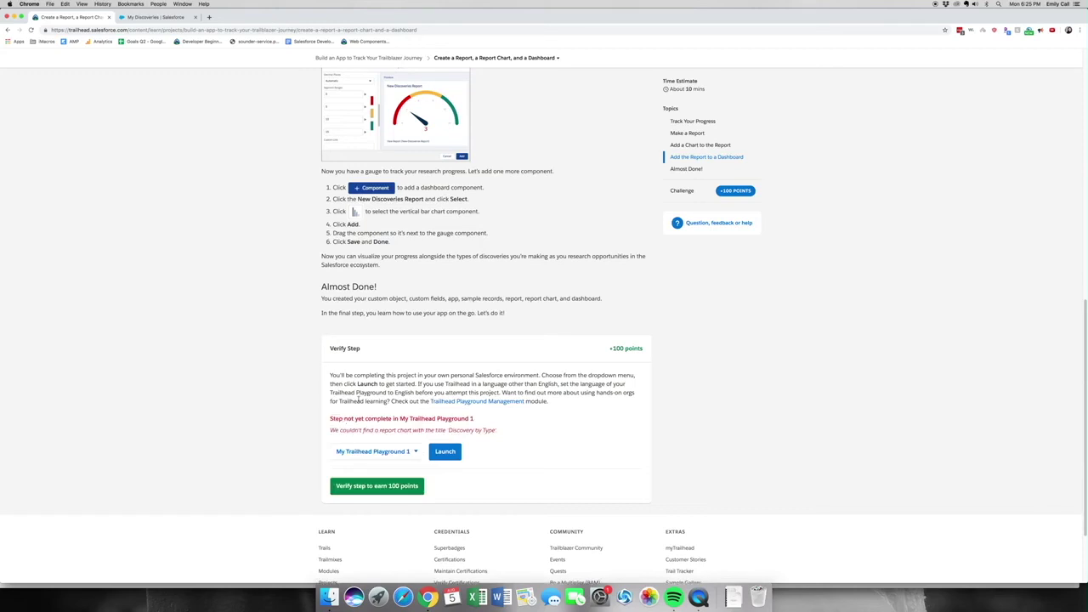
- Review the step verification feedback and the report chart instructions on the Trailhead page
{"action": "left_click_drag", "start_coordinate": [355, 431], "coordinate": [412, 433]}
{"action": "left_click", "coordinate": [466, 419]}
{"action": "scroll", "coordinate": [452, 423], "scroll_direction": "up", "scroll_amount": 1}
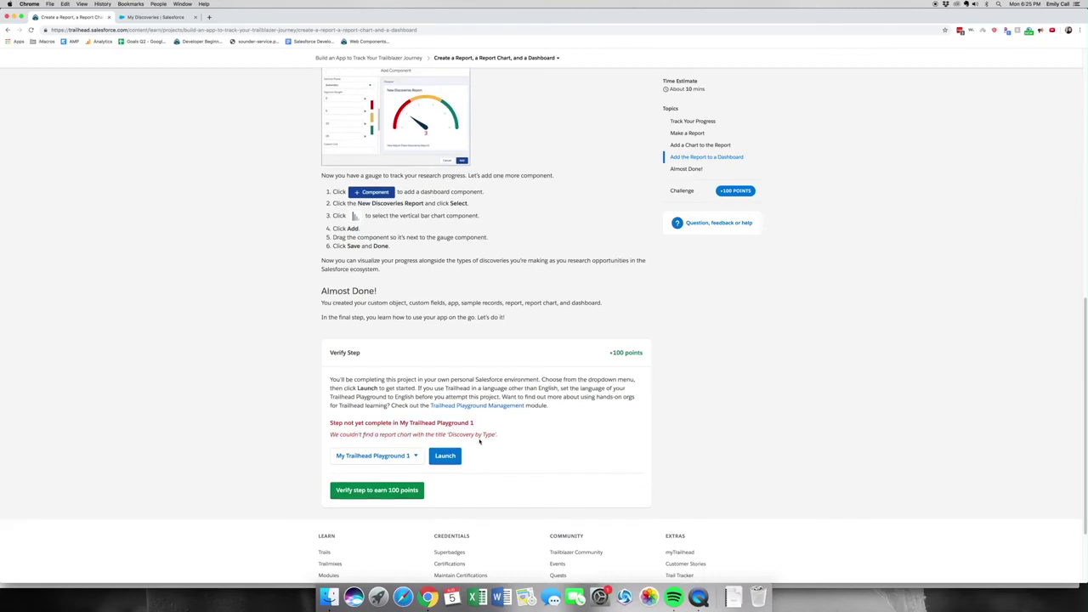
{"action": "scroll", "coordinate": [486, 442], "scroll_direction": "down", "scroll_amount": 1}
{"action": "scroll", "coordinate": [486, 443], "scroll_direction": "up", "scroll_amount": 8}
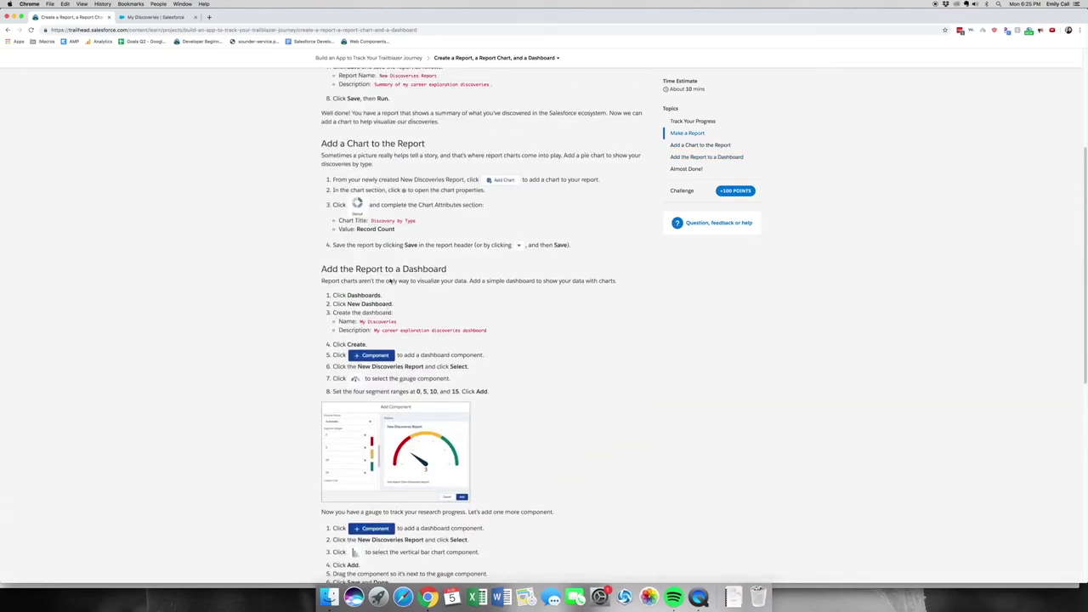
{"action": "left_click_drag", "start_coordinate": [355, 144], "coordinate": [402, 154]}
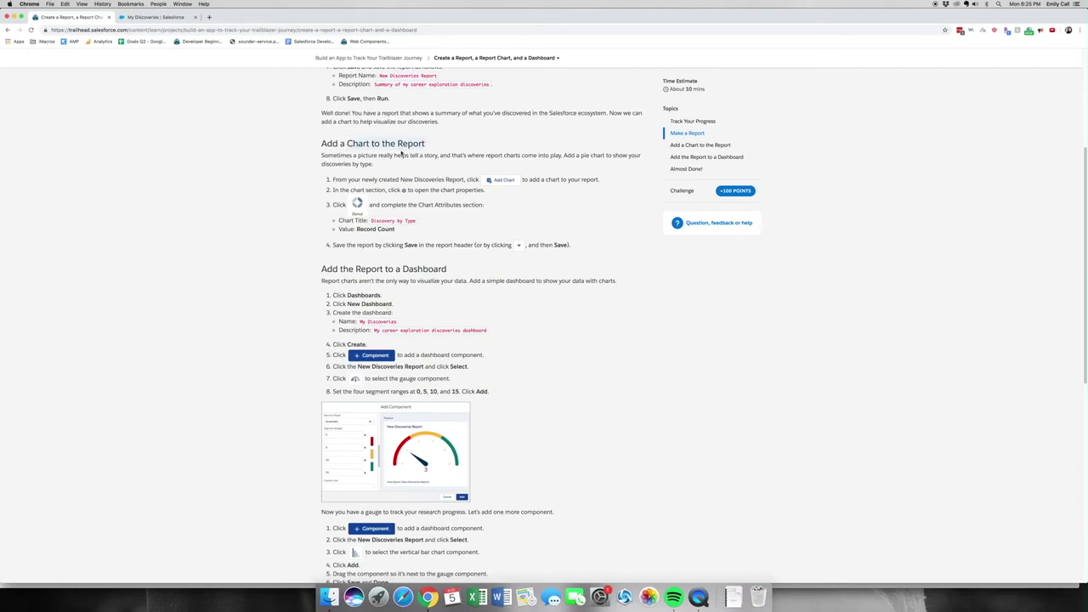
- Open New Discoveries Report in Salesforce, change its chart title to "Discovery by Type" and save the report
{"action": "left_click", "coordinate": [145, 18]}
{"action": "left_click", "coordinate": [152, 73]}
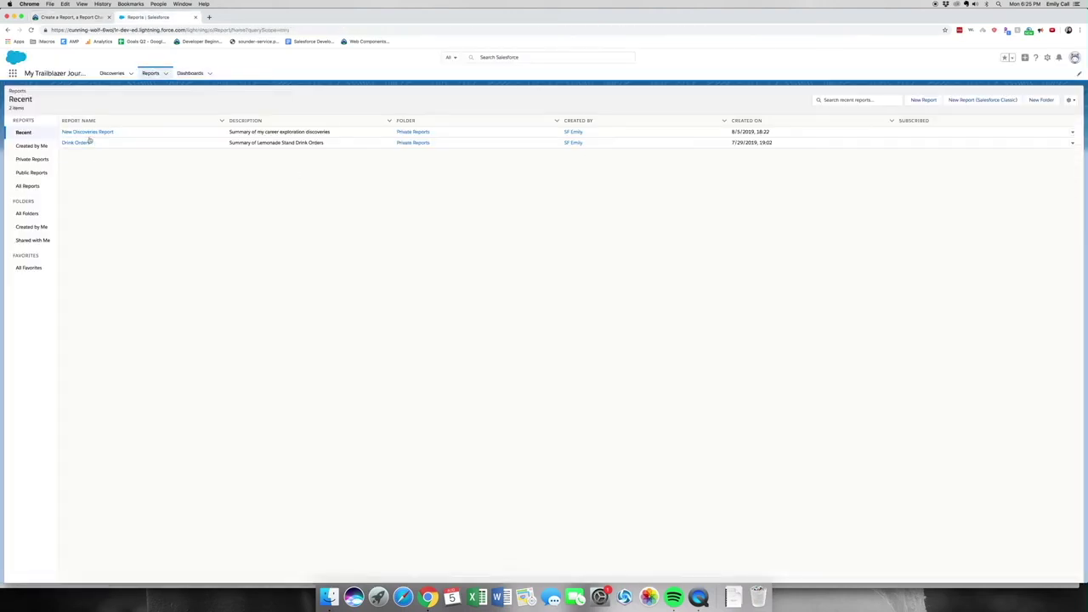
{"action": "left_click", "coordinate": [87, 133]}
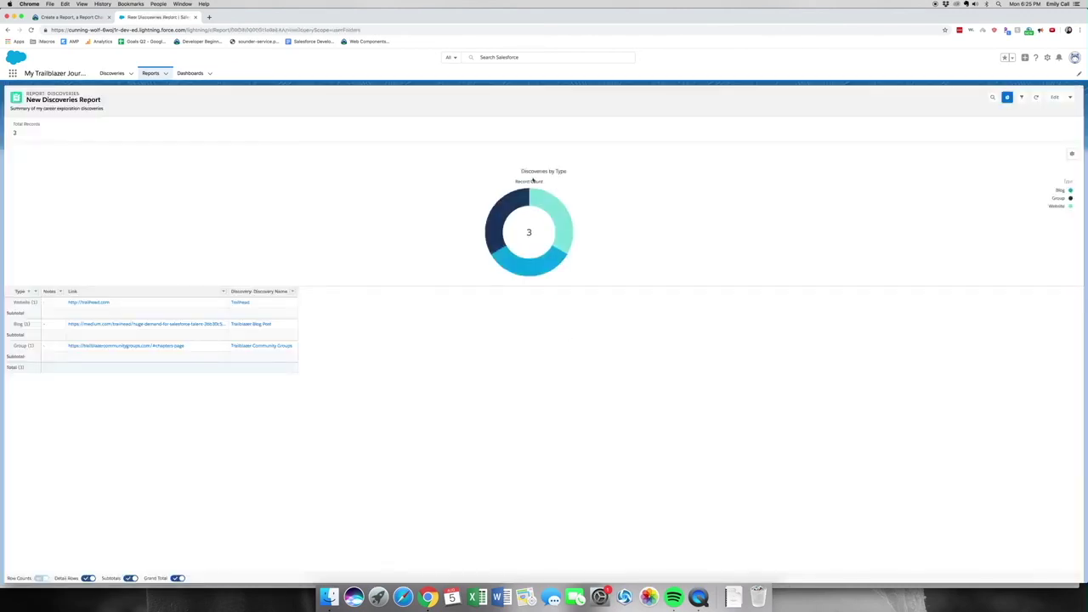
{"action": "left_click", "coordinate": [1071, 154]}
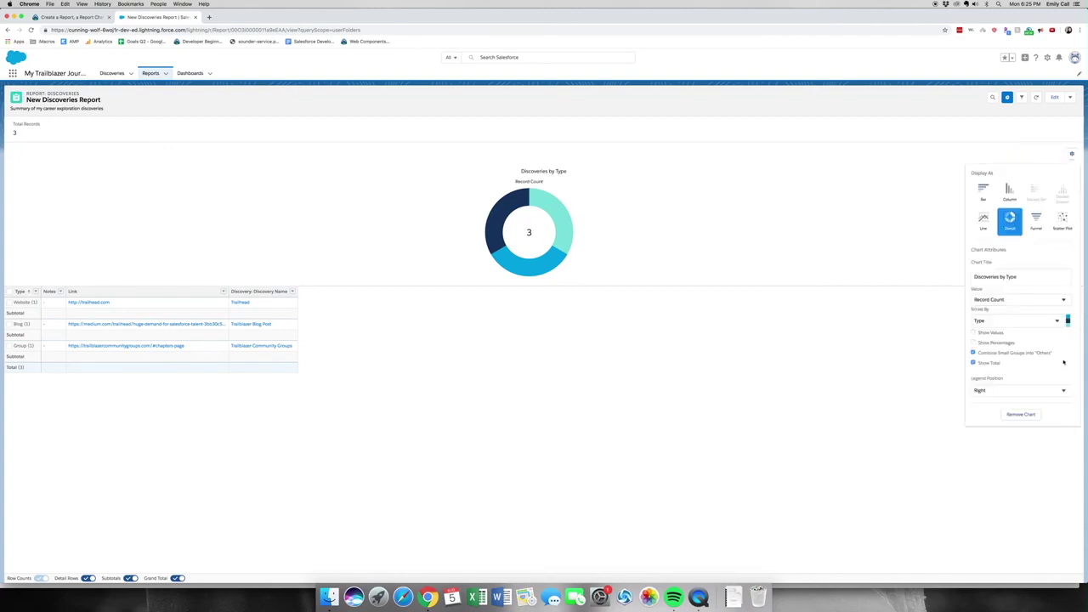
{"action": "left_click", "coordinate": [999, 277]}
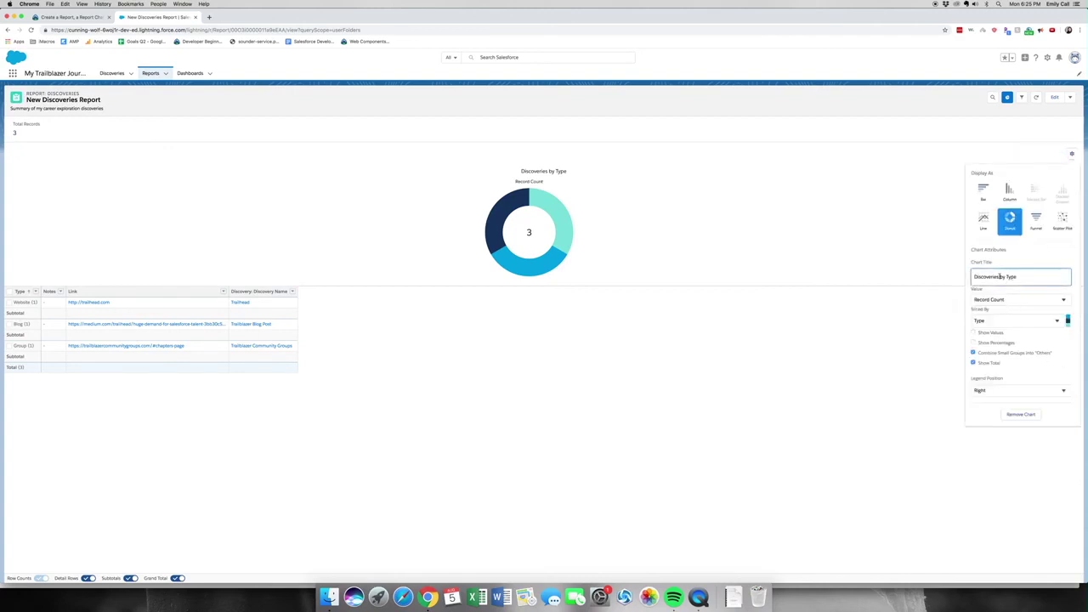
{"action": "key", "text": "BackSpace"}
{"action": "key", "text": "BackSpace"}
{"action": "key", "text": "BackSpace"}
{"action": "type", "text": "y"}
{"action": "left_click", "coordinate": [1069, 97]}
{"action": "left_click", "coordinate": [1050, 136]}
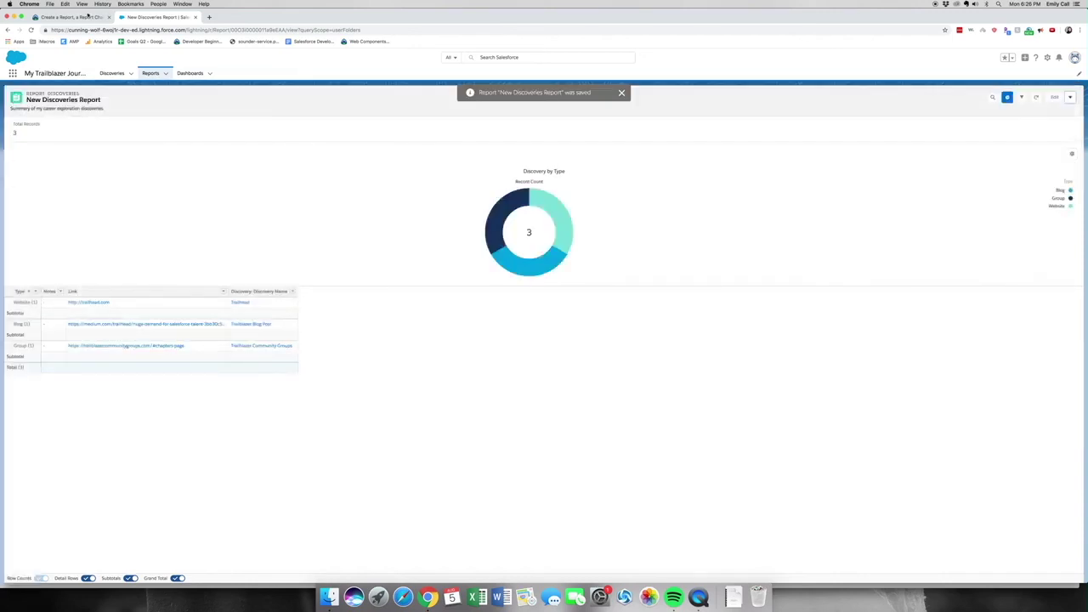
- Return to the Trailhead page and verify the report, chart and dashboard step again
{"action": "left_click", "coordinate": [92, 17]}
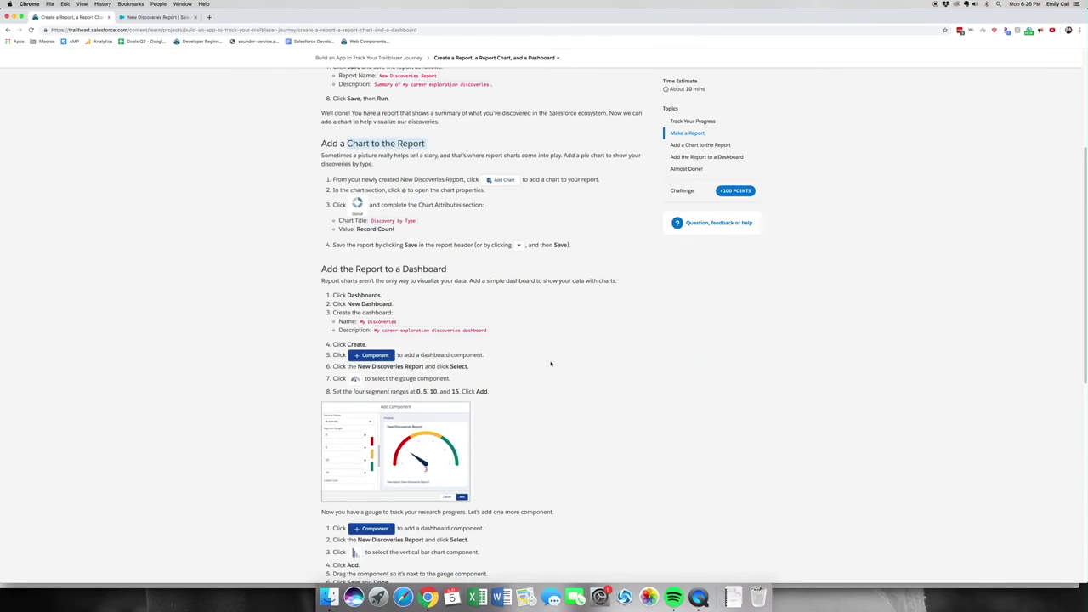
{"action": "scroll", "coordinate": [476, 425], "scroll_direction": "down", "scroll_amount": 15}
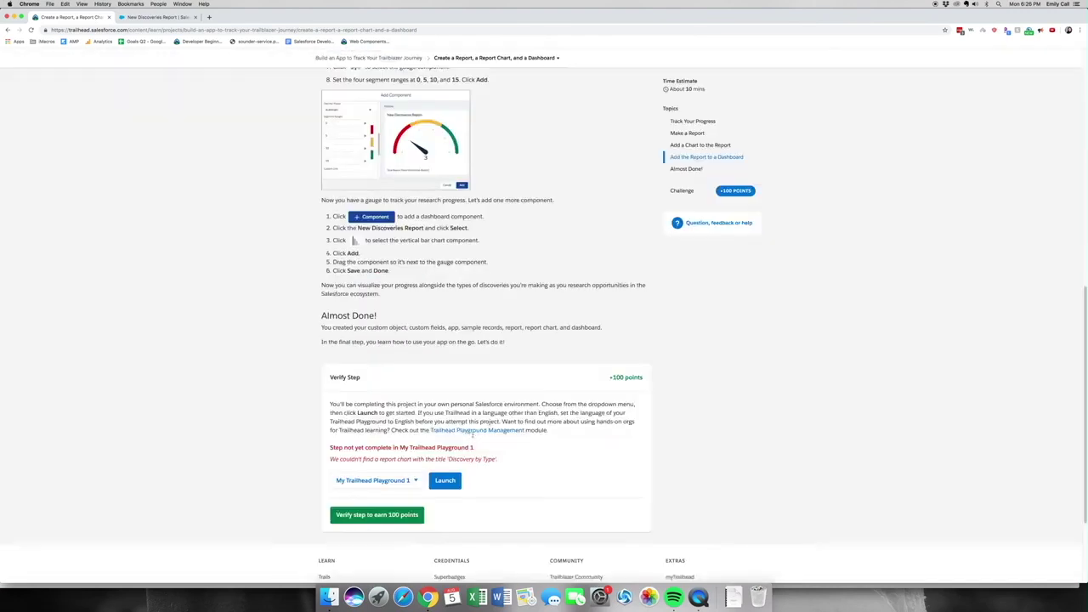
{"action": "left_click", "coordinate": [391, 520]}
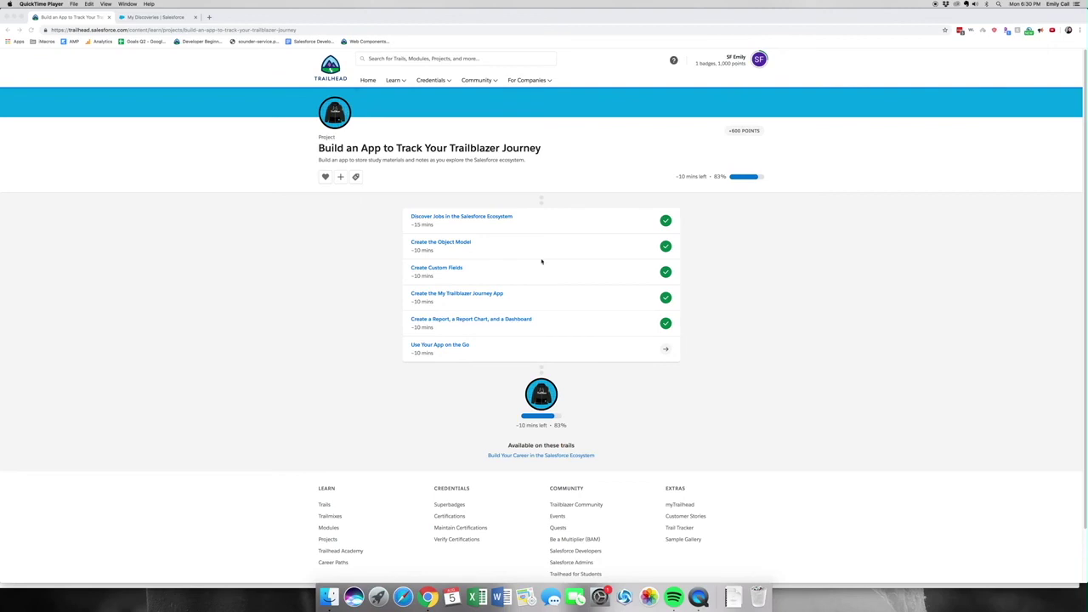
- Open the project's Use Your App on the Go step and switch back to the Salesforce org
{"action": "left_click", "coordinate": [465, 346]}
{"action": "left_click", "coordinate": [665, 349]}
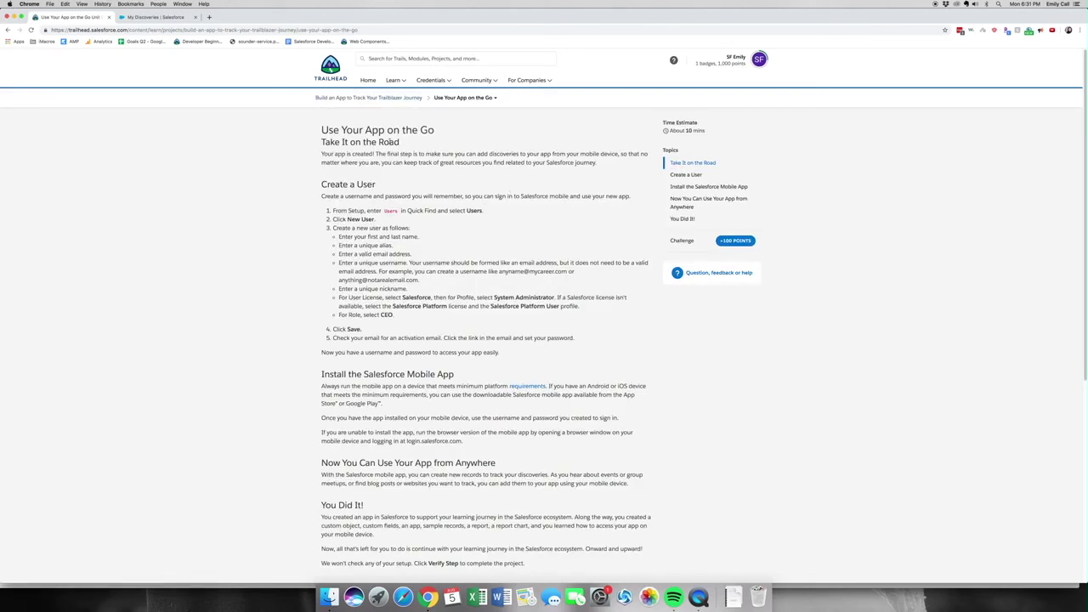
{"action": "left_click", "coordinate": [163, 19]}
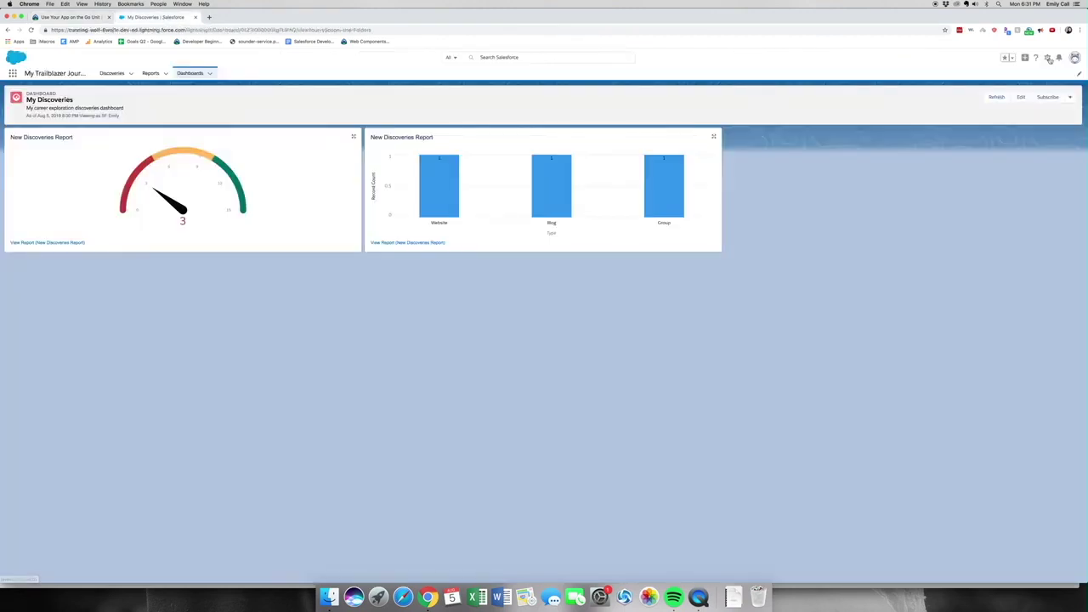
- Open Salesforce Setup, go to the Users list and open the detail record of the System Administrator user
{"action": "left_click", "coordinate": [1048, 58]}
{"action": "left_click", "coordinate": [1037, 76]}
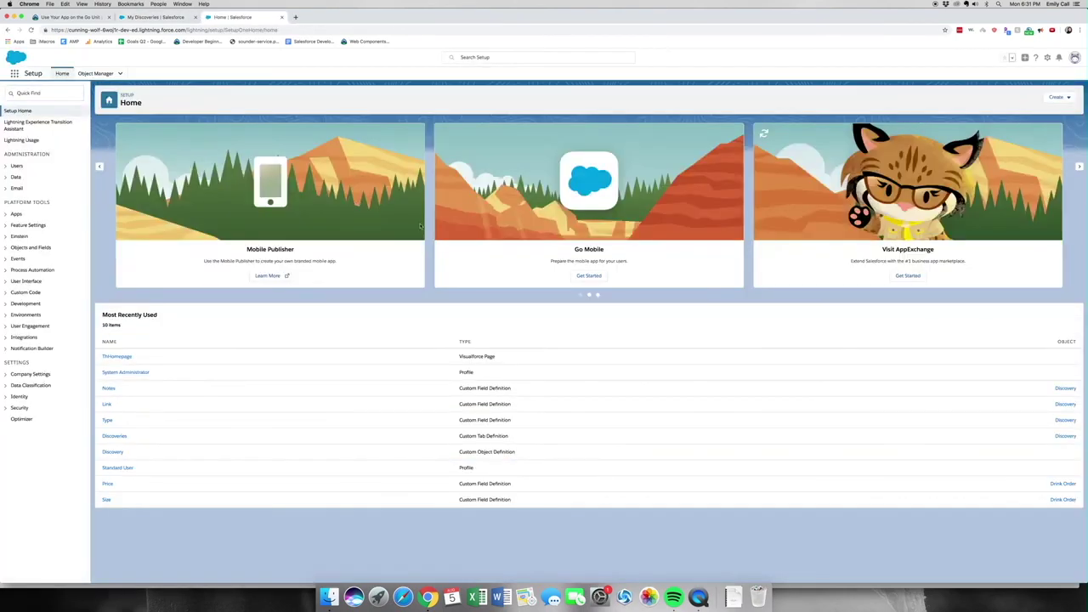
{"action": "left_click", "coordinate": [16, 166]}
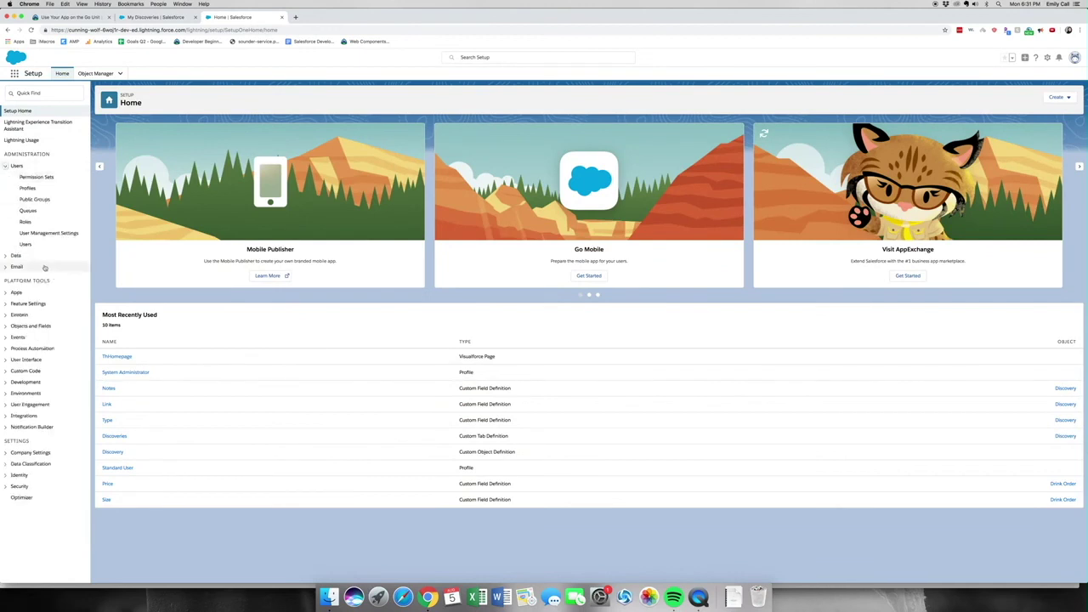
{"action": "left_click", "coordinate": [26, 246]}
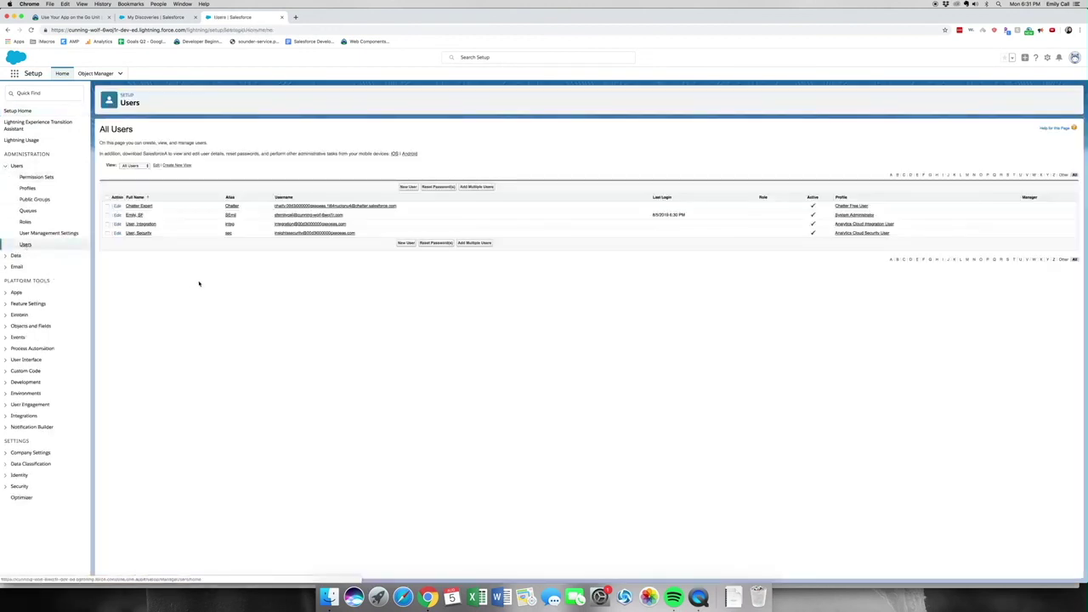
{"action": "left_click", "coordinate": [135, 216]}
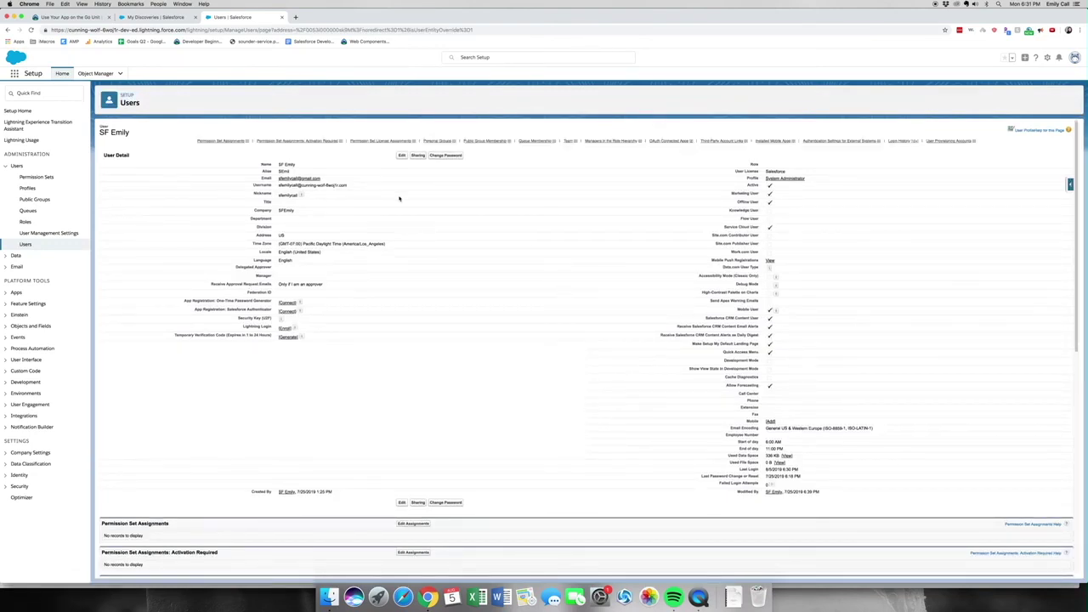
- Edit the System Administrator user, set the role to CEO and save the record
{"action": "left_click", "coordinate": [402, 156]}
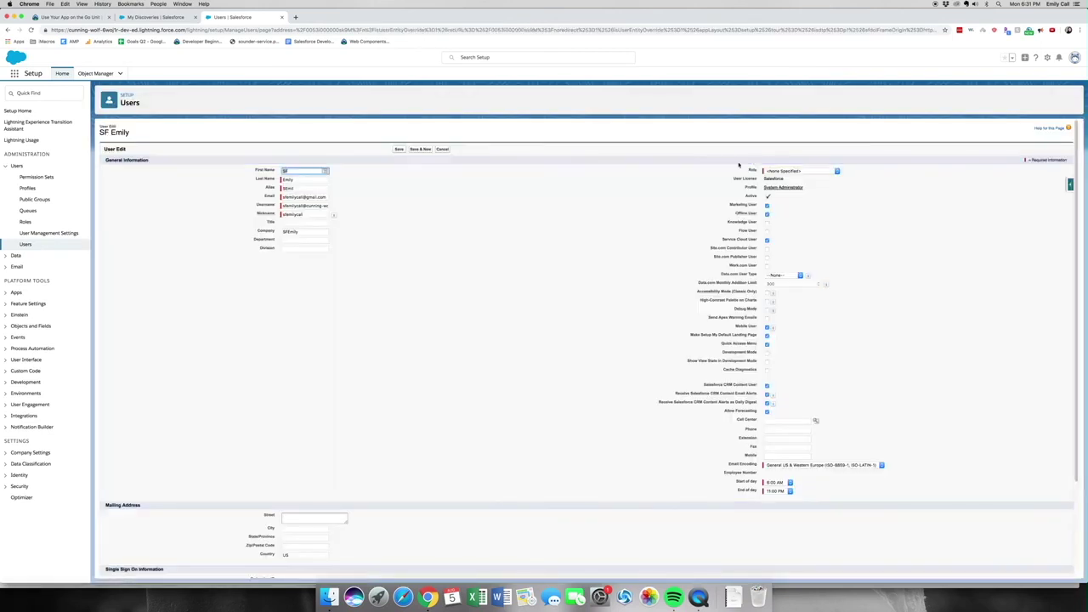
{"action": "left_click", "coordinate": [801, 171]}
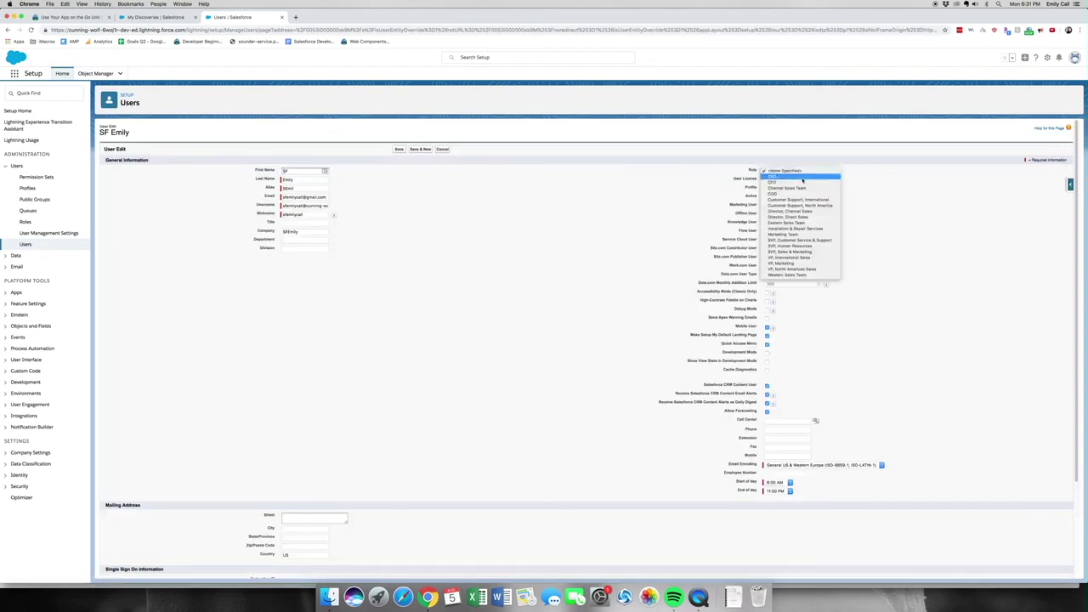
{"action": "left_click", "coordinate": [803, 176]}
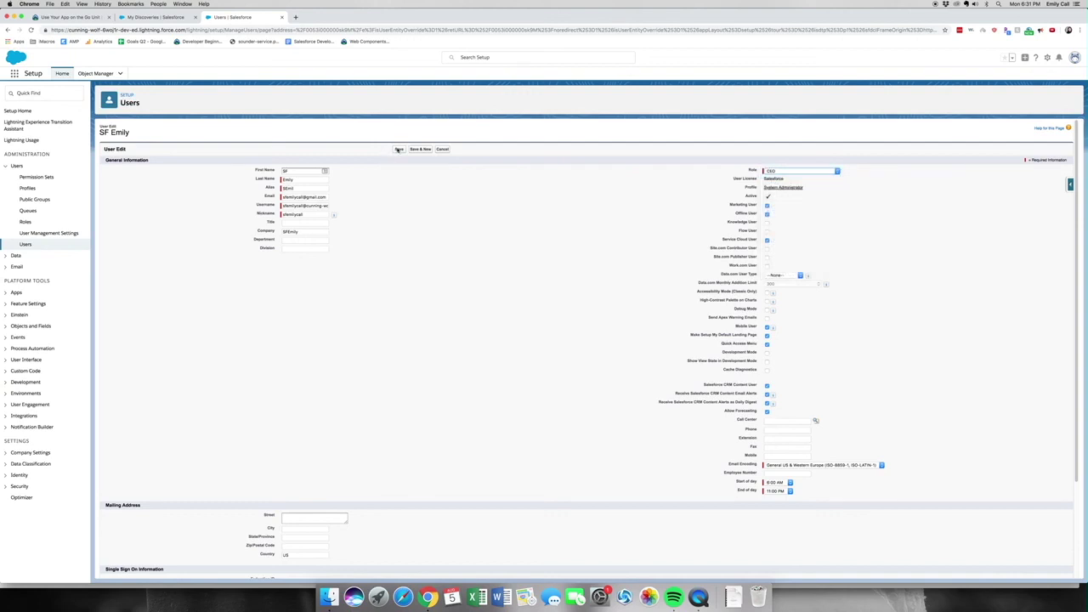
{"action": "left_click", "coordinate": [398, 150]}
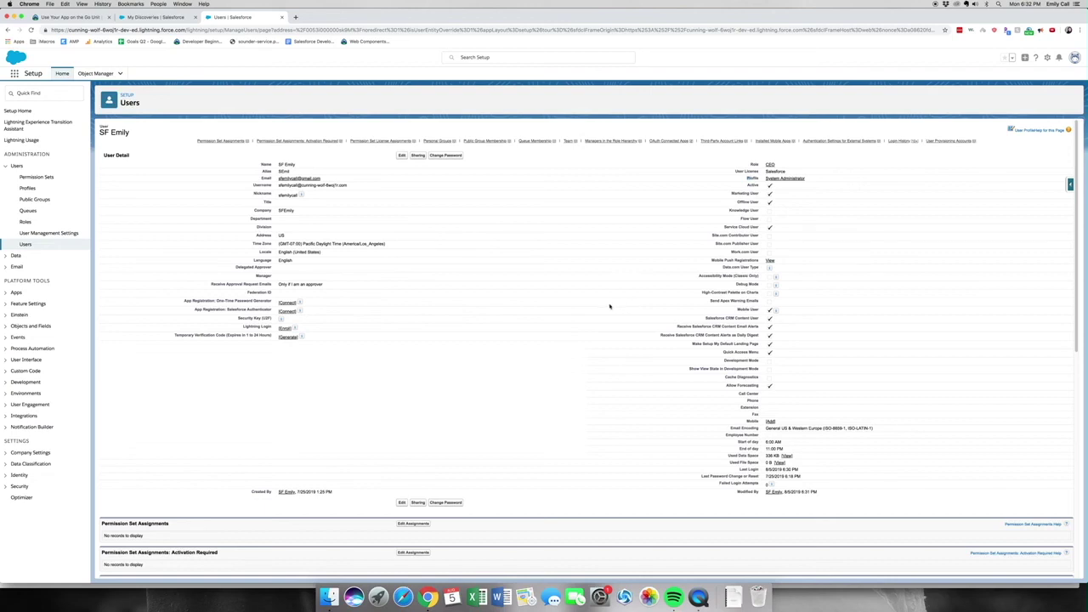
- Review the Create a User and mobile app instructions on Trailhead, and look up the username on the Salesforce user record
{"action": "left_click", "coordinate": [73, 17]}
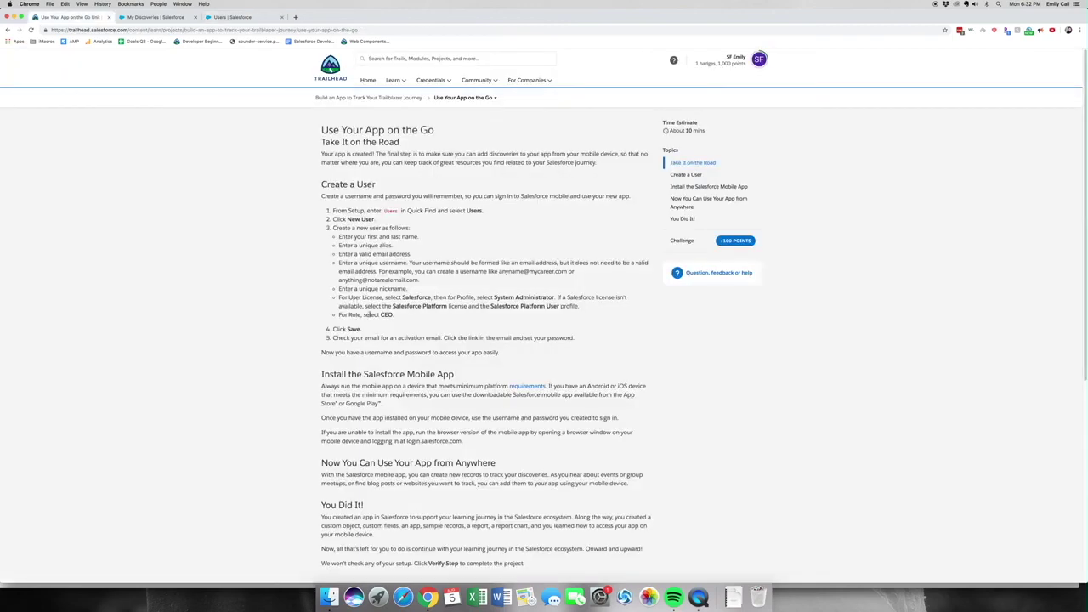
{"action": "scroll", "coordinate": [561, 418], "scroll_direction": "down", "scroll_amount": 2}
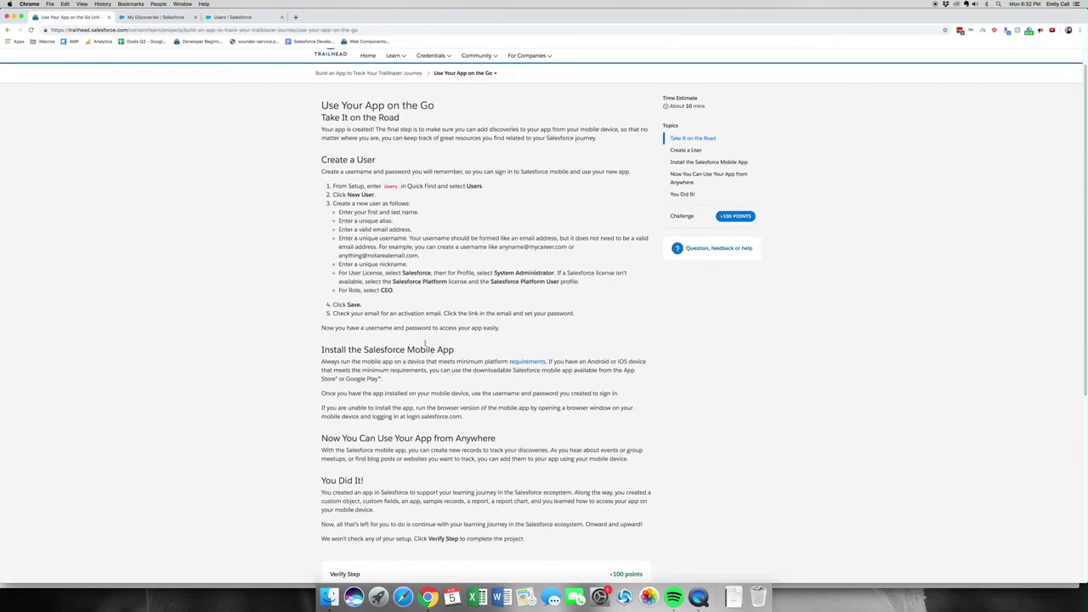
{"action": "left_click", "coordinate": [228, 17]}
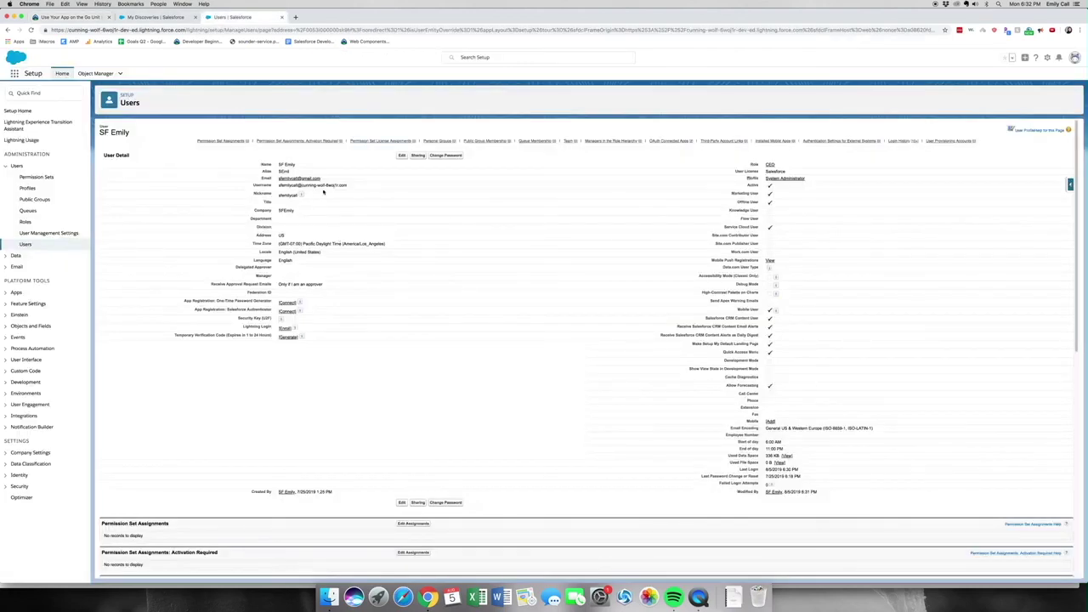
{"action": "left_click_drag", "start_coordinate": [351, 188], "coordinate": [279, 184]}
- Return to the Use Your App on the Go page on Trailhead and verify the step to earn 100 points
{"action": "left_click", "coordinate": [85, 17]}
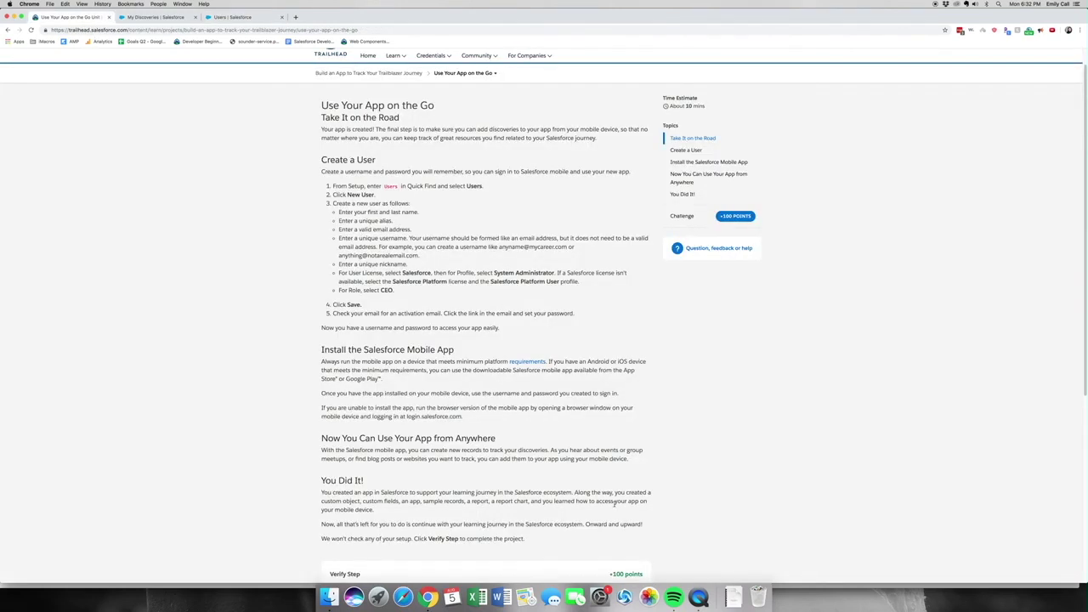
{"action": "scroll", "coordinate": [510, 527], "scroll_direction": "down", "scroll_amount": 5}
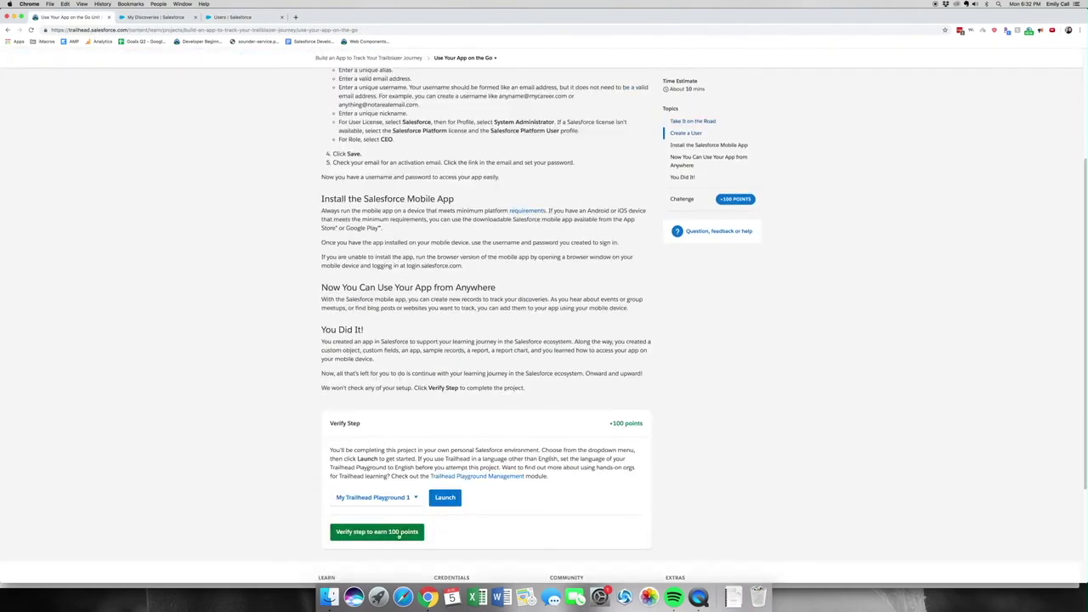
{"action": "left_click", "coordinate": [398, 533]}
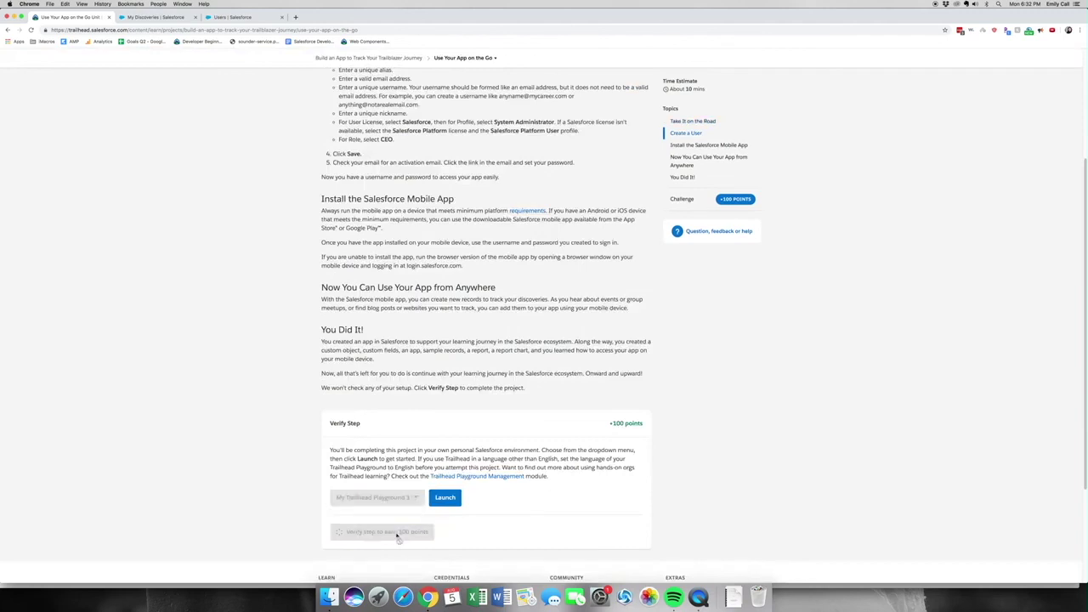